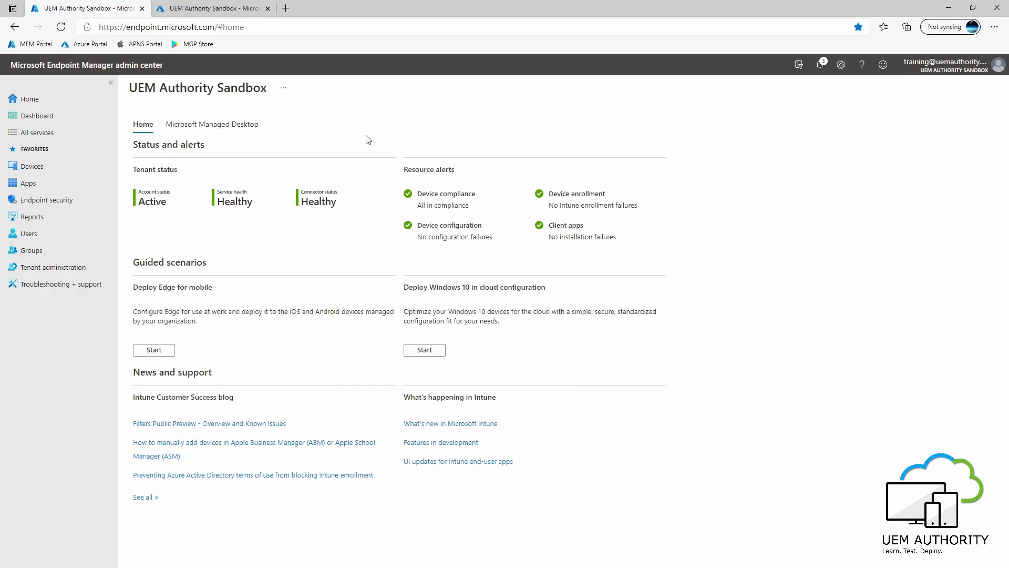
View the compliance policies listed for the iOS/iPadOS platform under Devices
left_click(52, 170)
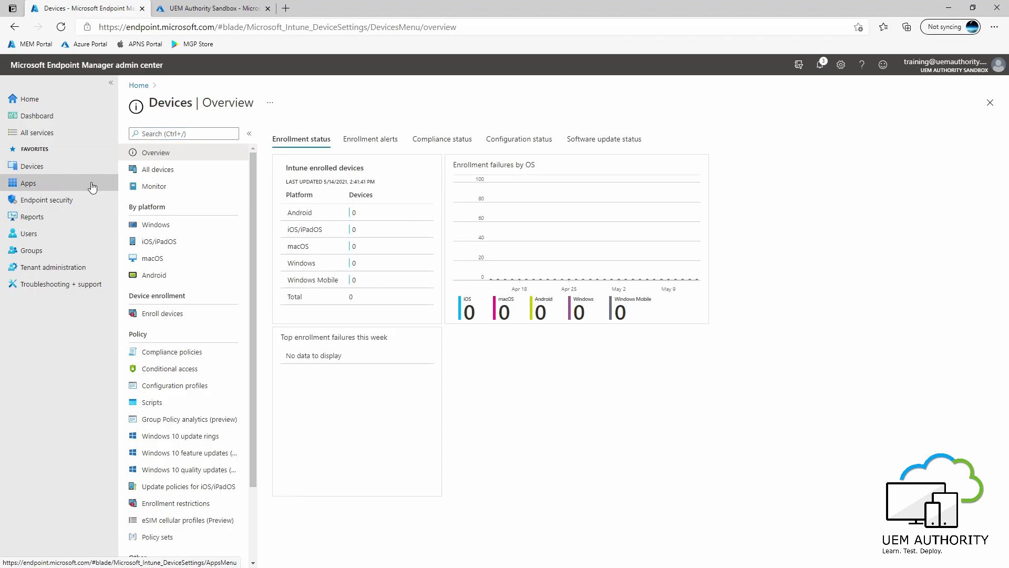
left_click(161, 244)
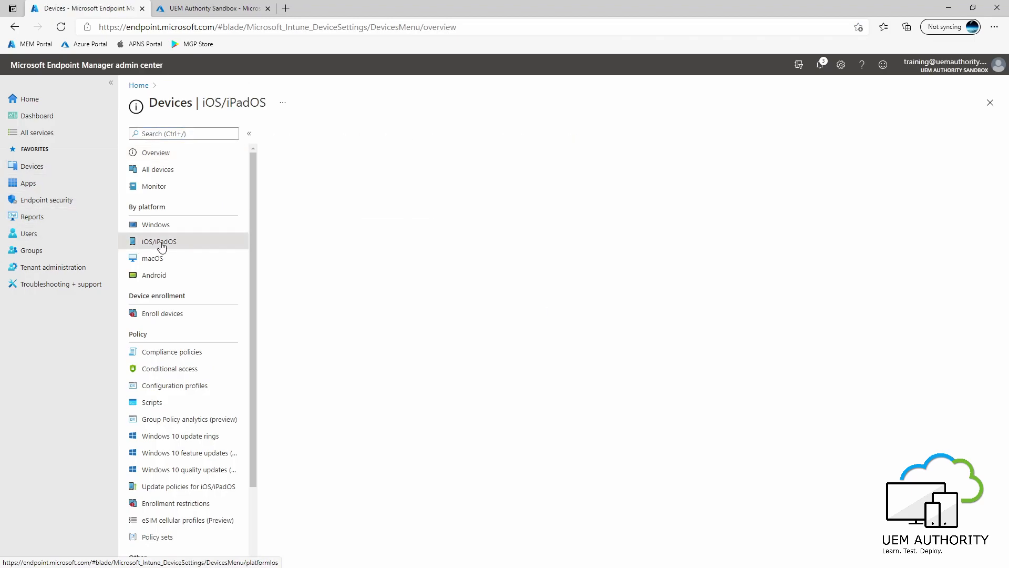
left_click(175, 209)
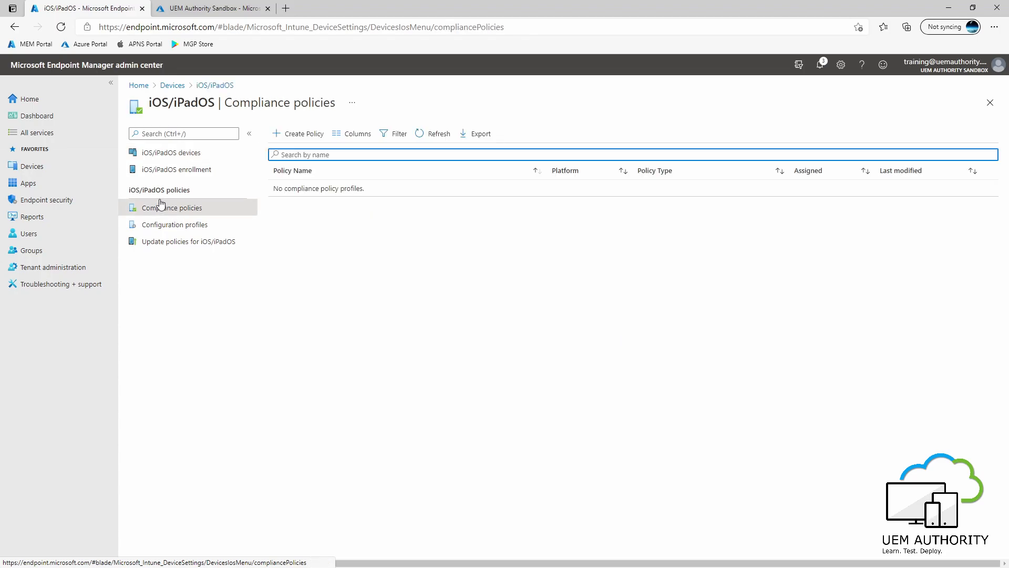
Create a new iOS/iPadOS policy from the general device compliance policies list
left_click(44, 172)
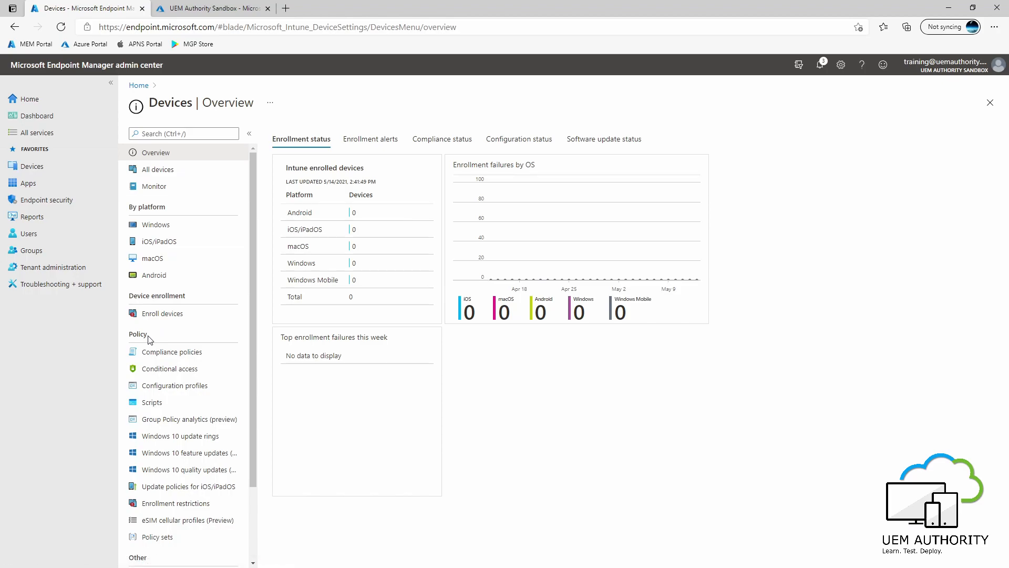
left_click(176, 353)
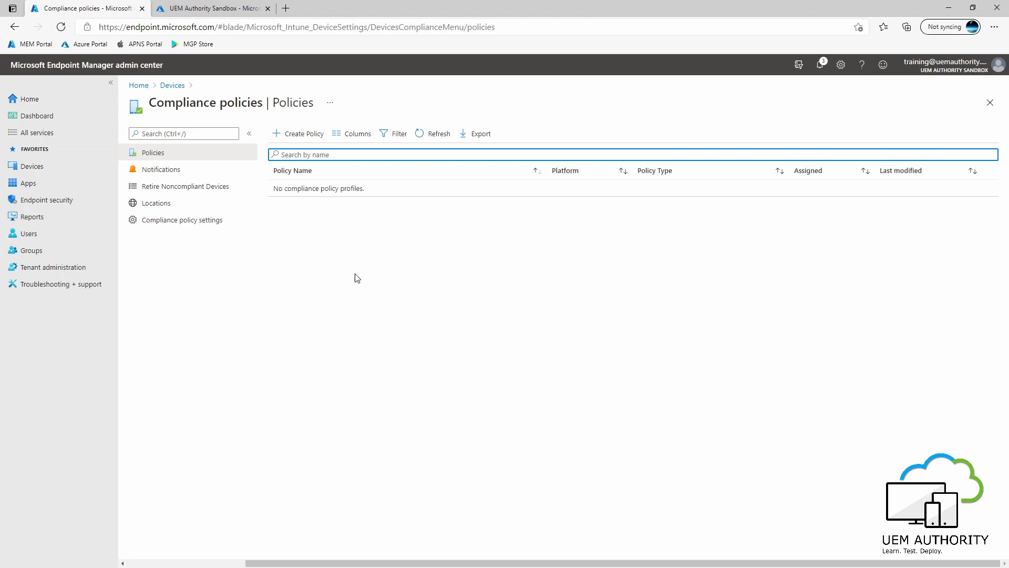
left_click(305, 141)
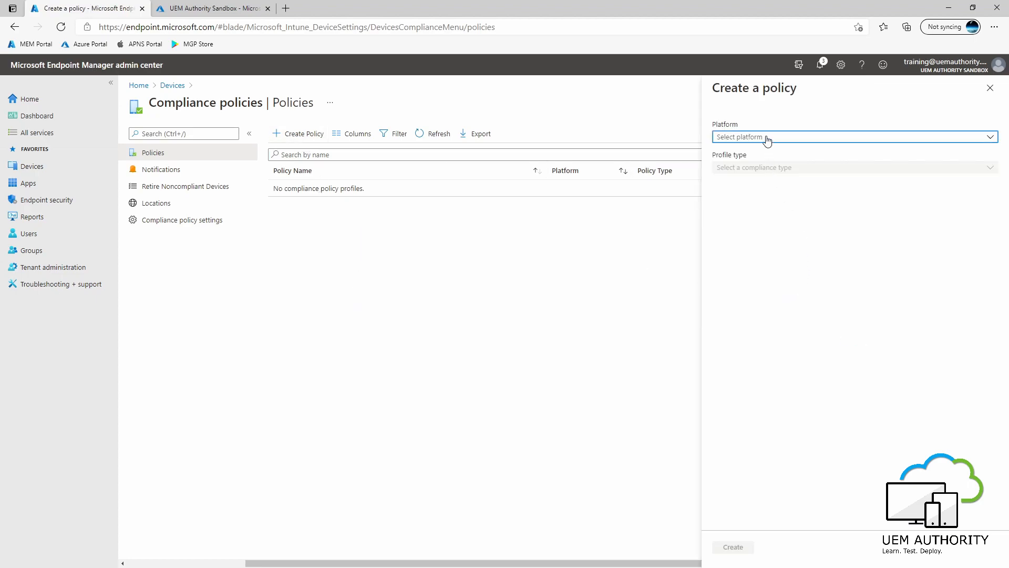
left_click(766, 140)
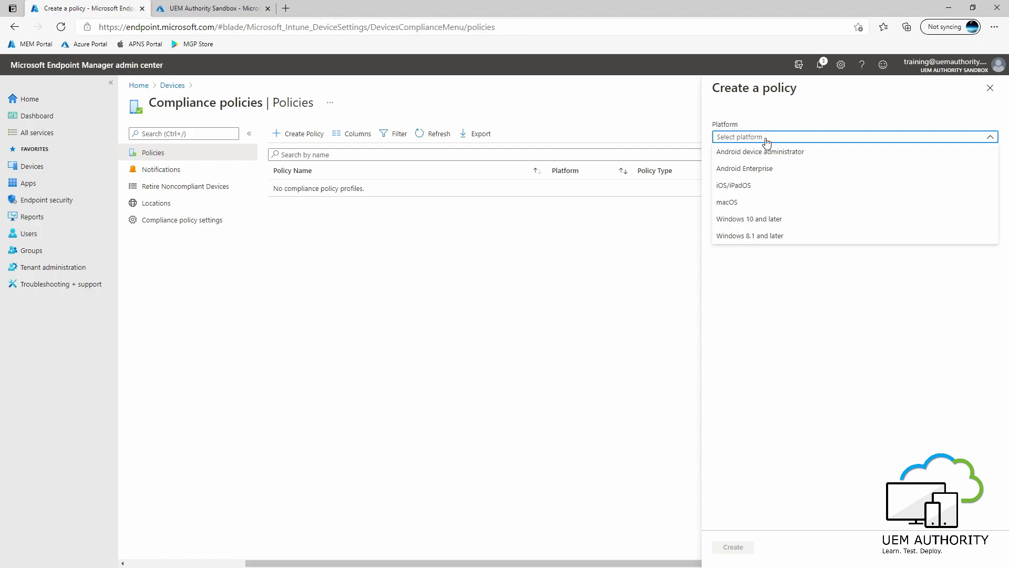
left_click(750, 190)
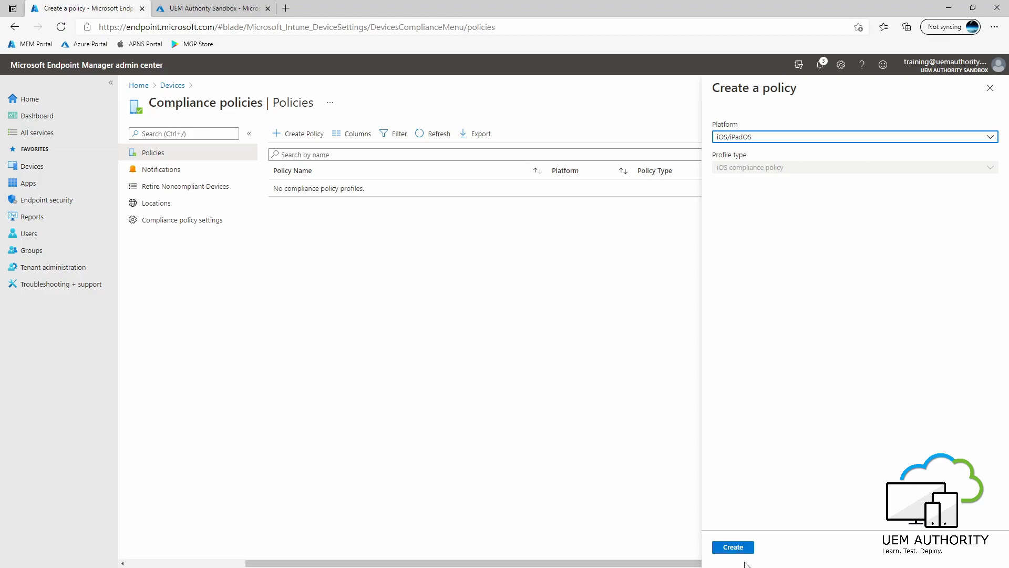
left_click(733, 547)
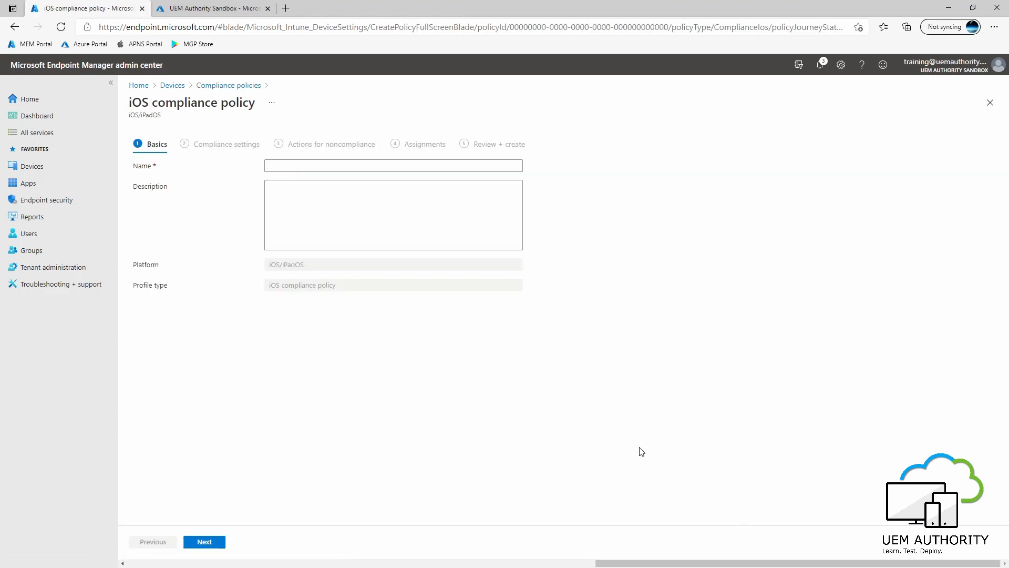
Name the policy "iOS - Compliance Policy", describe it as "Compliance policy for iOS devices", and continue to the compliance settings
left_click(296, 168)
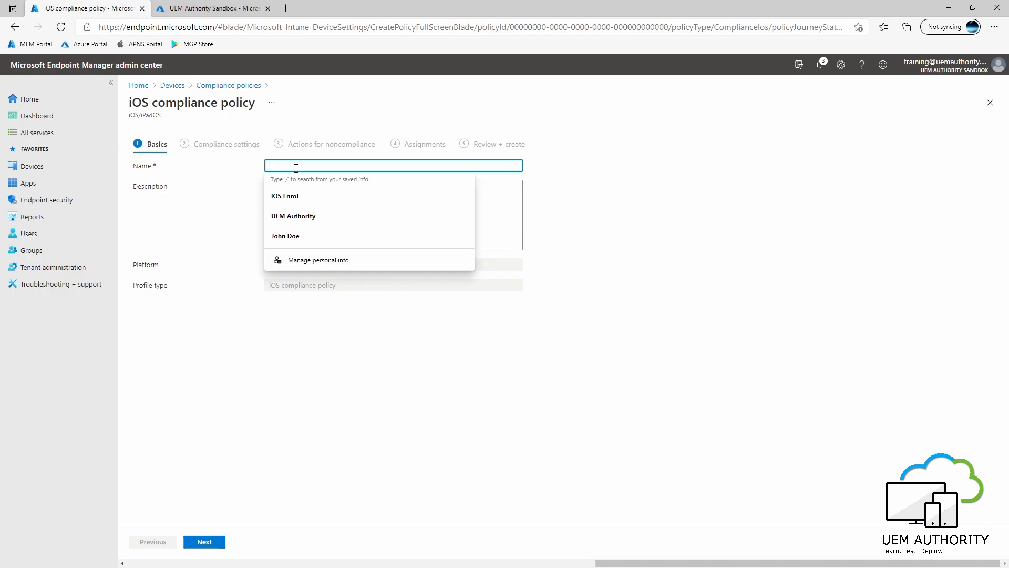
type("iOS")
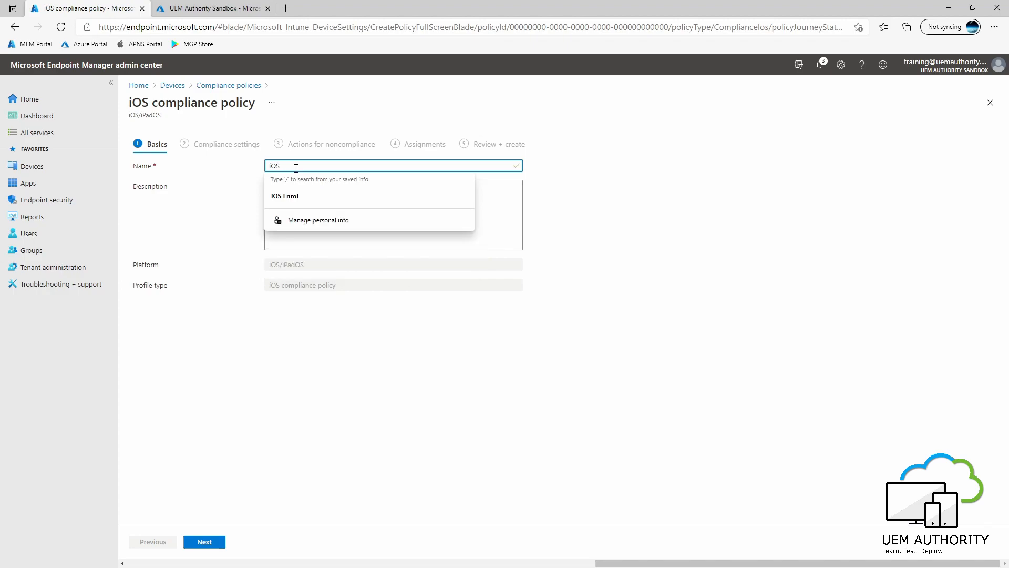
type(" - Compli")
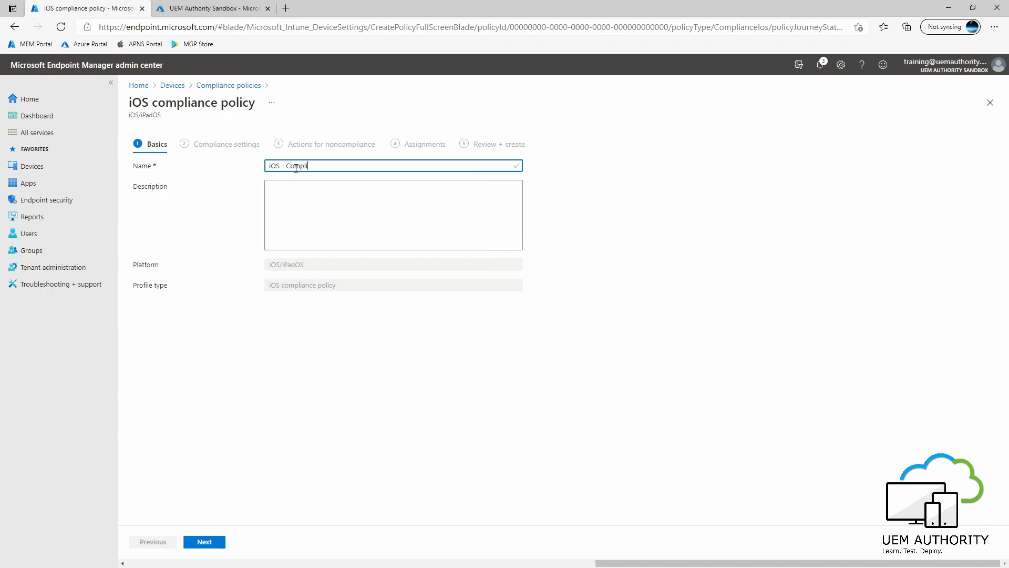
type("ance Policy")
left_click(301, 203)
type("co")
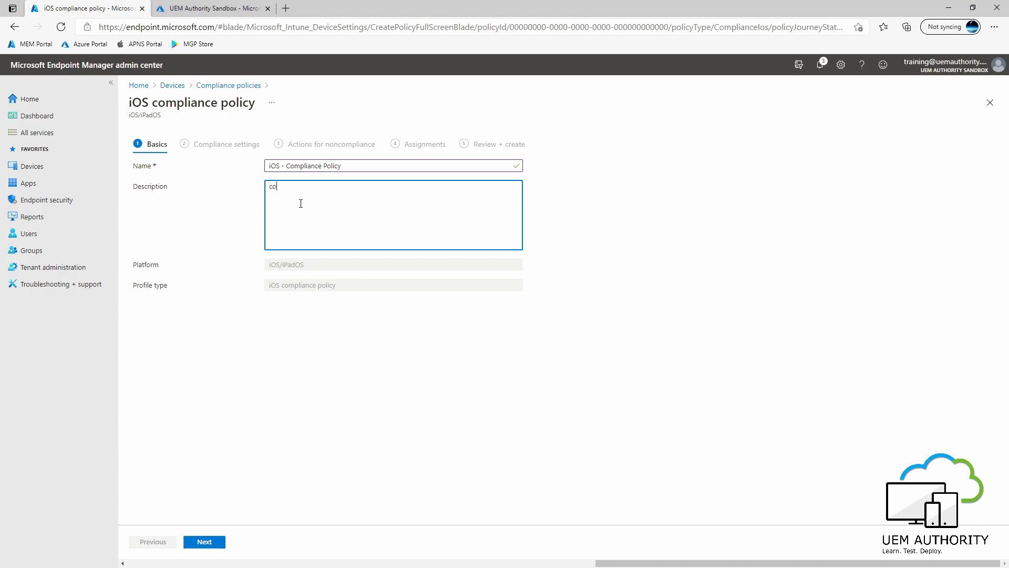
type("mpliance policy for iOS devices")
key("BackSpace")
type("c")
key("BackSpace")
type("C")
left_click(204, 542)
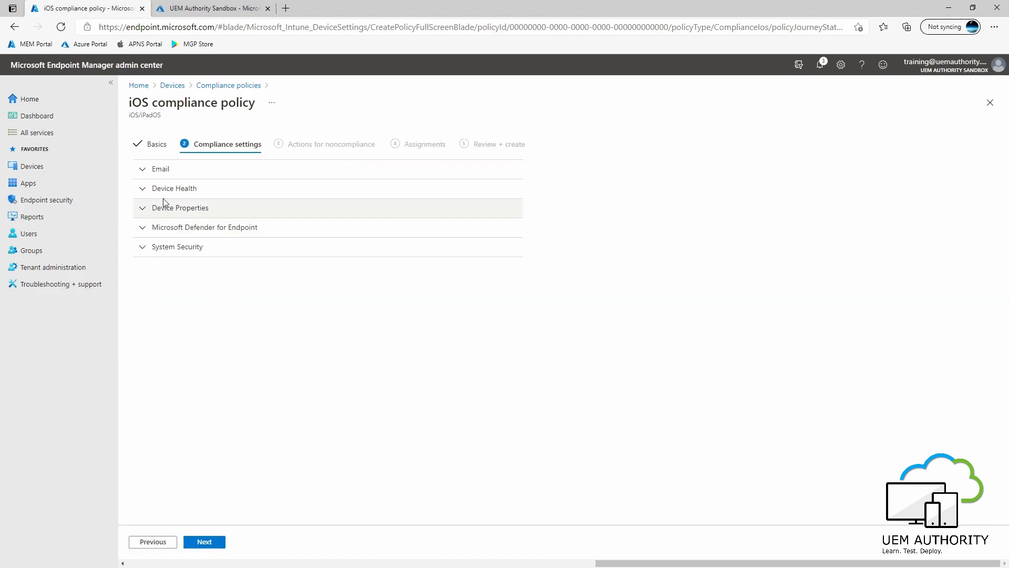
In the Email compliance settings, set "Unable to set up email on the device" to Require
left_click(147, 173)
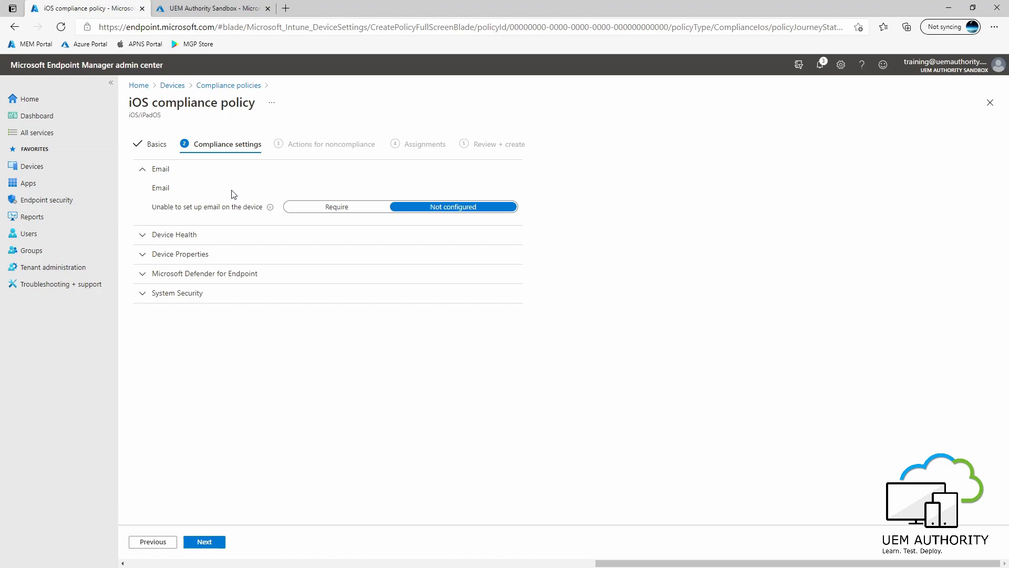
mouse_move(271, 208)
left_click(335, 210)
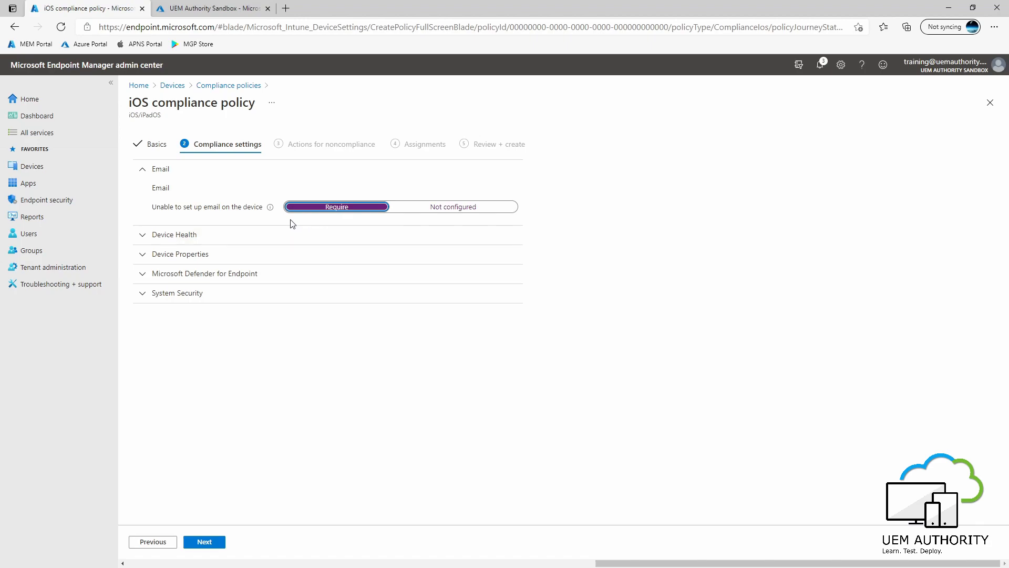
Block jailbroken devices under Device Health and review the Device Threat Level options without choosing one
left_click(145, 240)
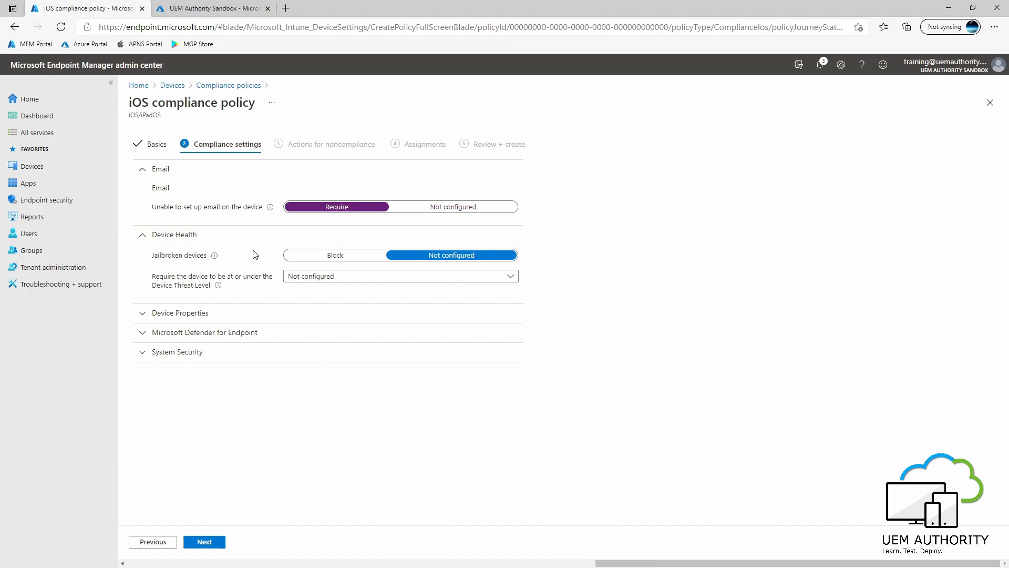
left_click(332, 257)
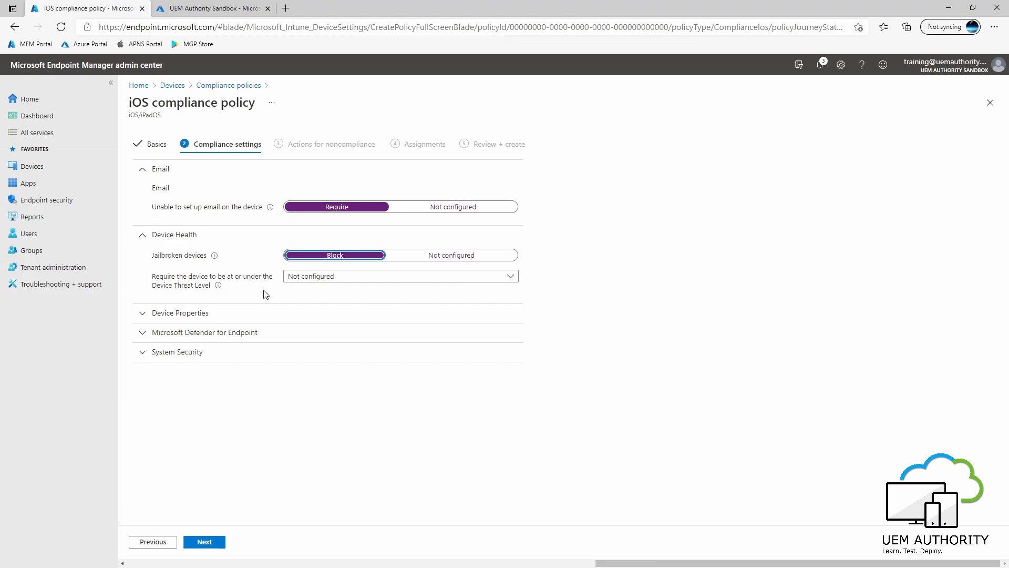
left_click(341, 278)
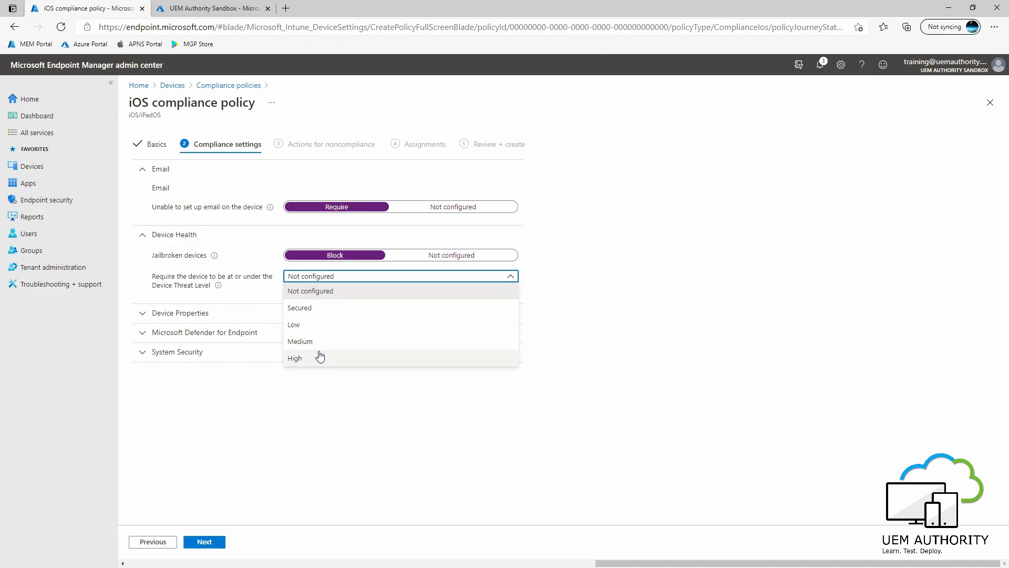
left_click(626, 291)
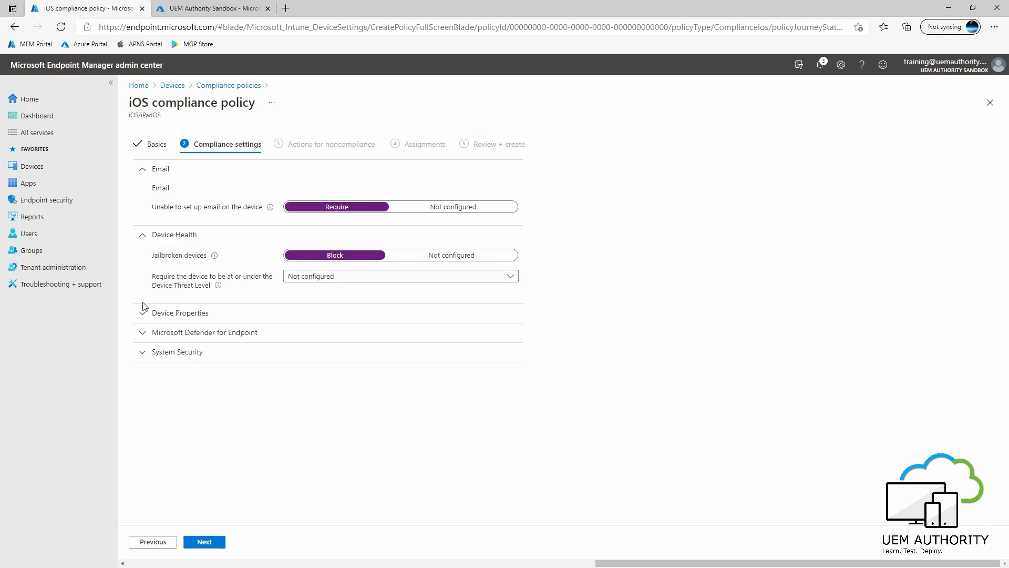
Set the minimum OS version to 13.0 under Device Properties
left_click(143, 315)
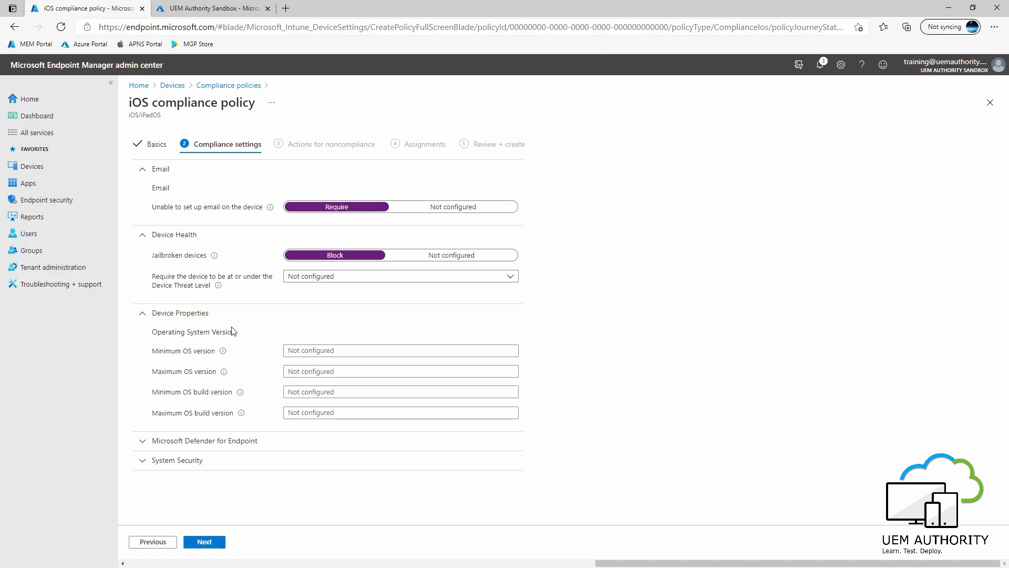
left_click(308, 351)
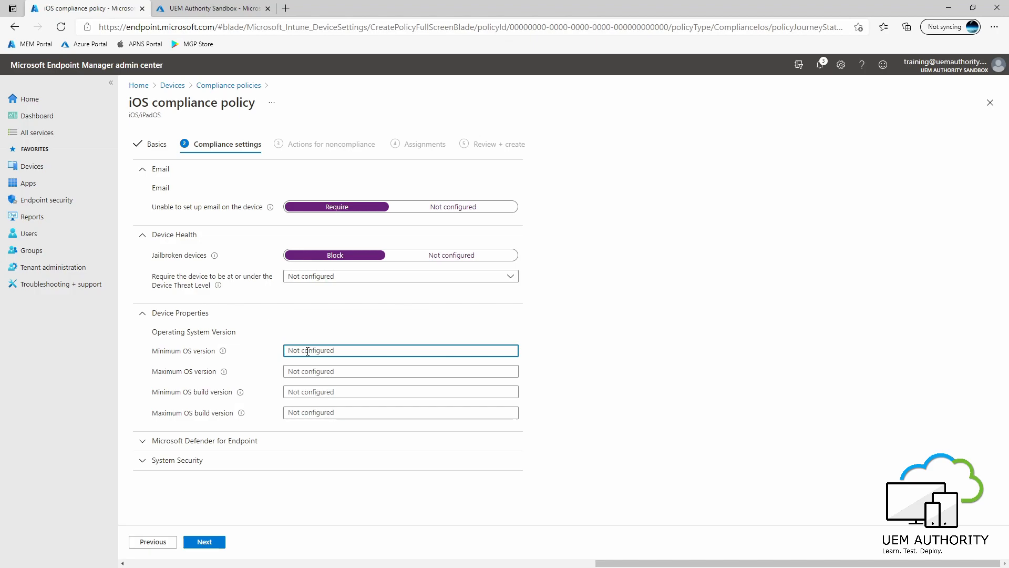
type("13.0")
left_click(585, 351)
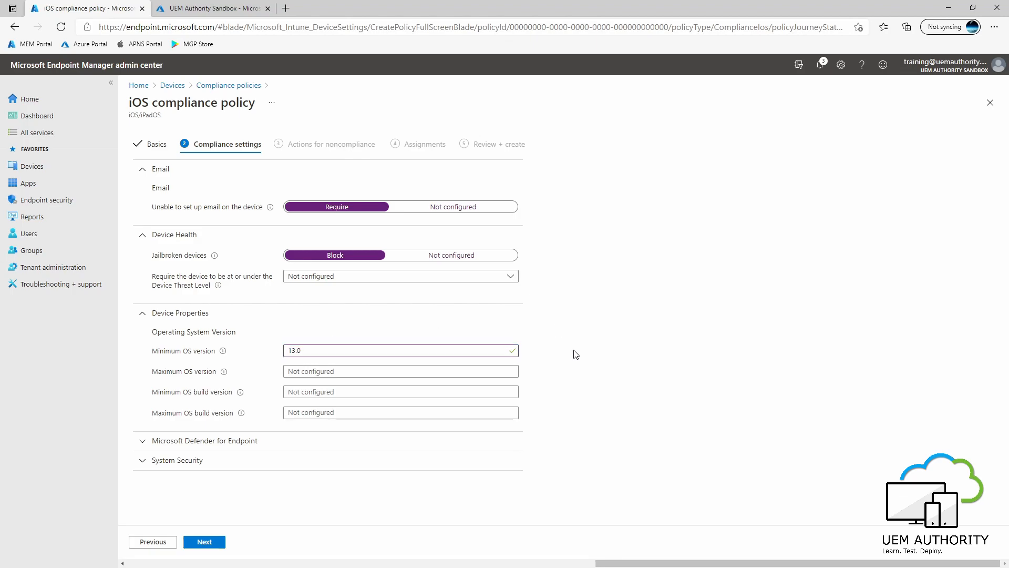
Review the Microsoft Defender for Endpoint compliance settings and collapse that section again
left_click(193, 443)
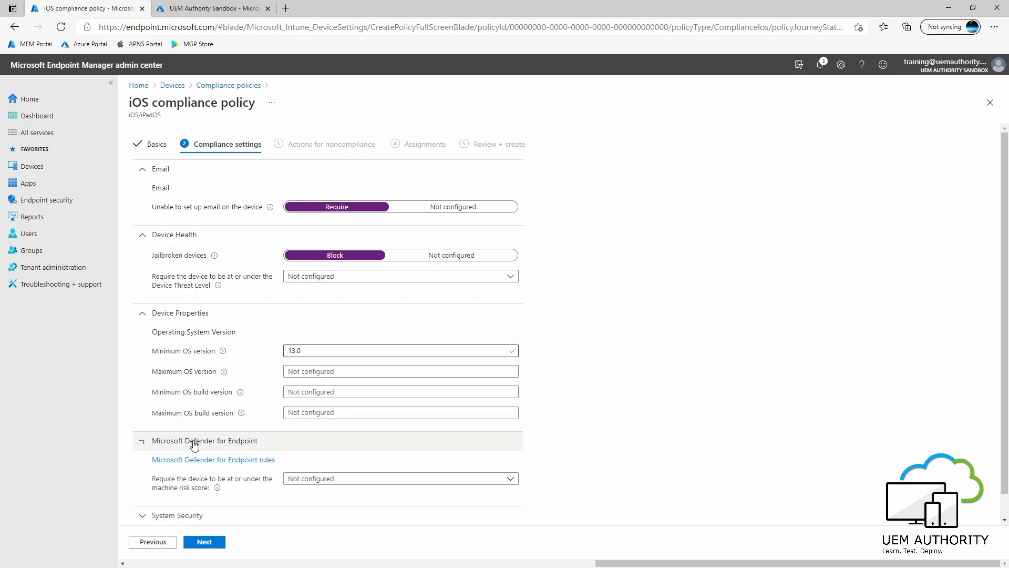
scroll(584, 357, "down", 1)
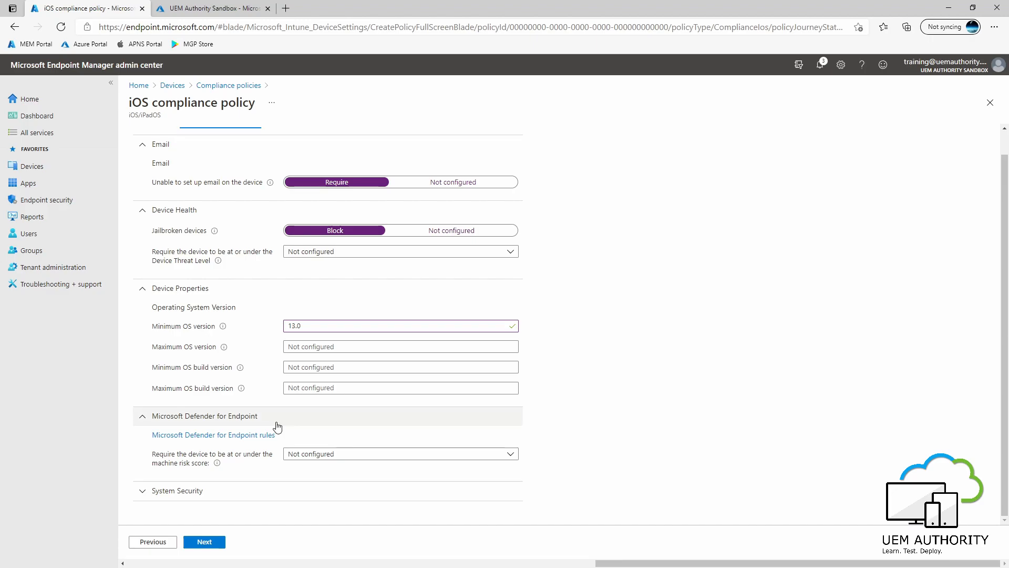
left_click(153, 420)
Under System Security, require a password to unlock mobile devices and block simple passwords
left_click(156, 459)
scroll(241, 400, "down", 5)
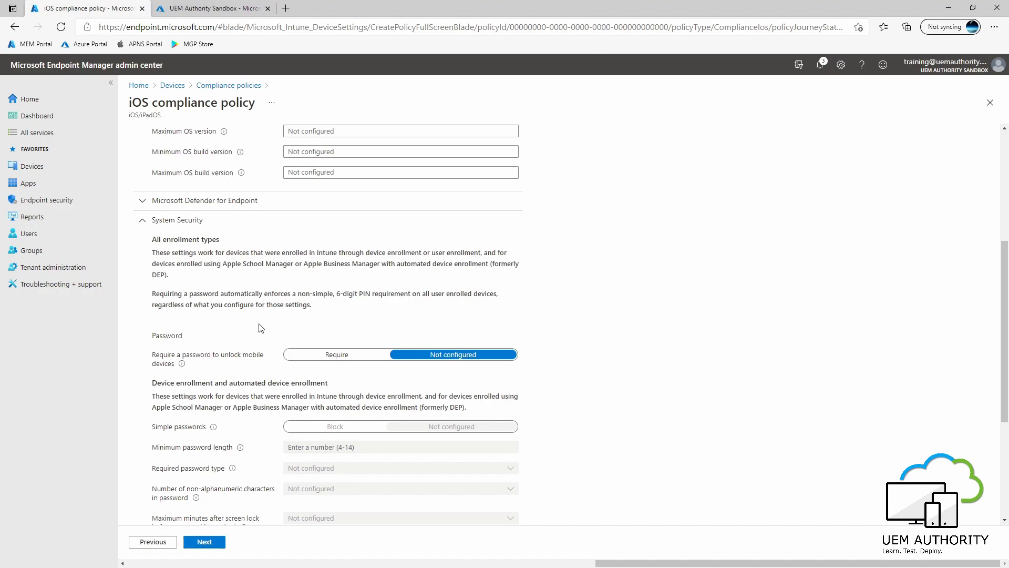
left_click(342, 356)
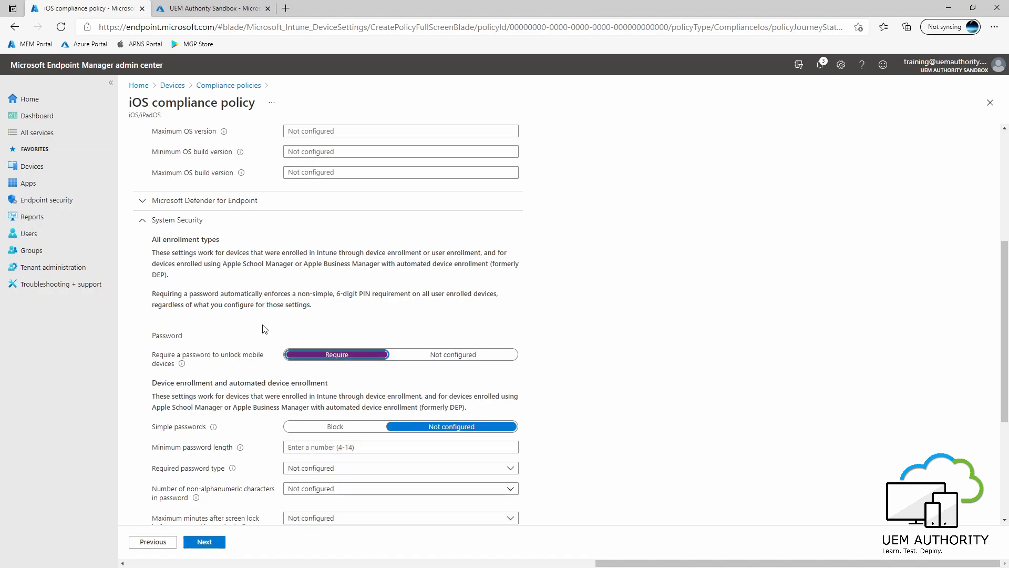
scroll(265, 329, "down", 2)
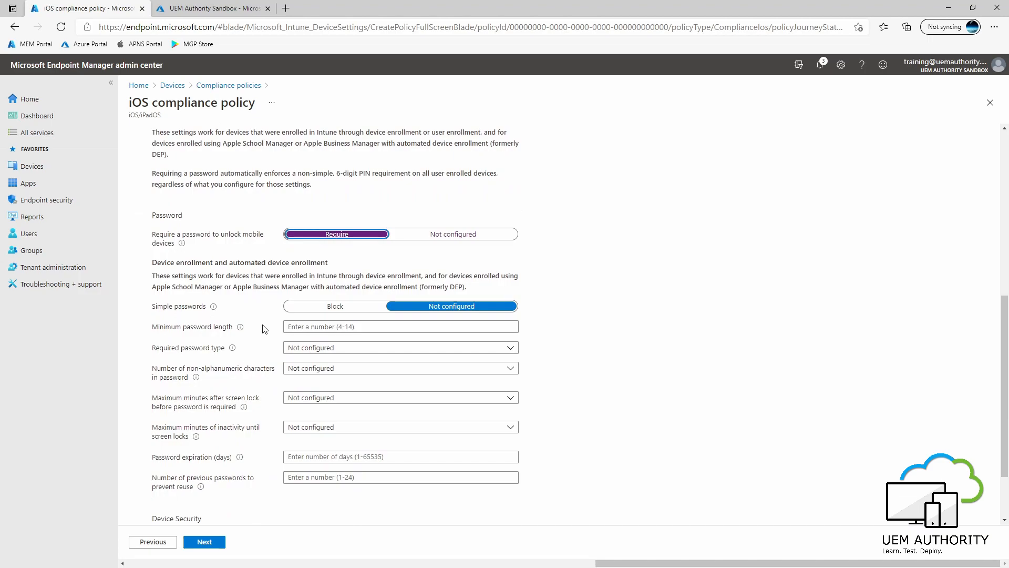
left_click(340, 307)
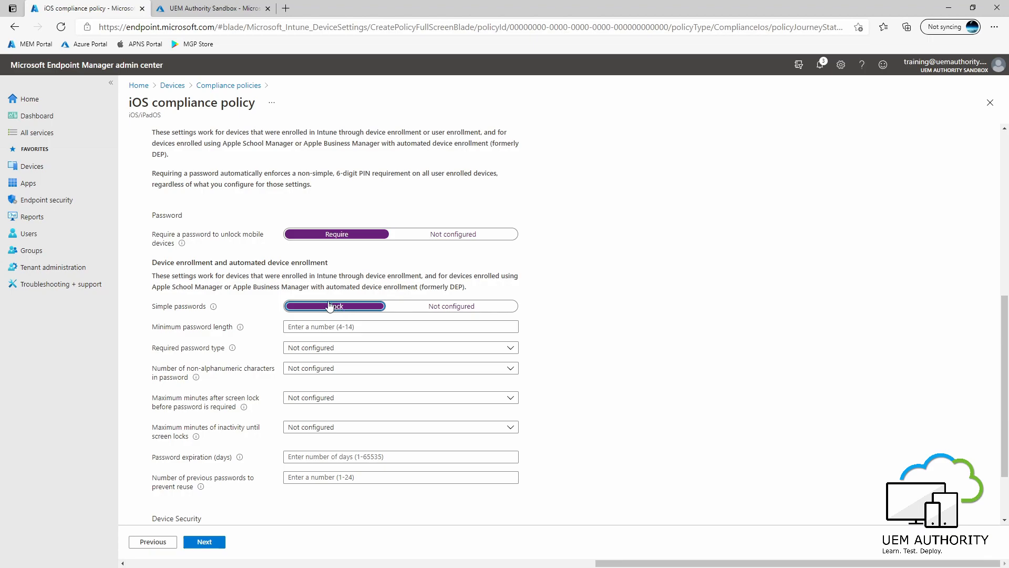
Set the minimum password length to 6 and the required password type to Numeric
left_click(305, 328)
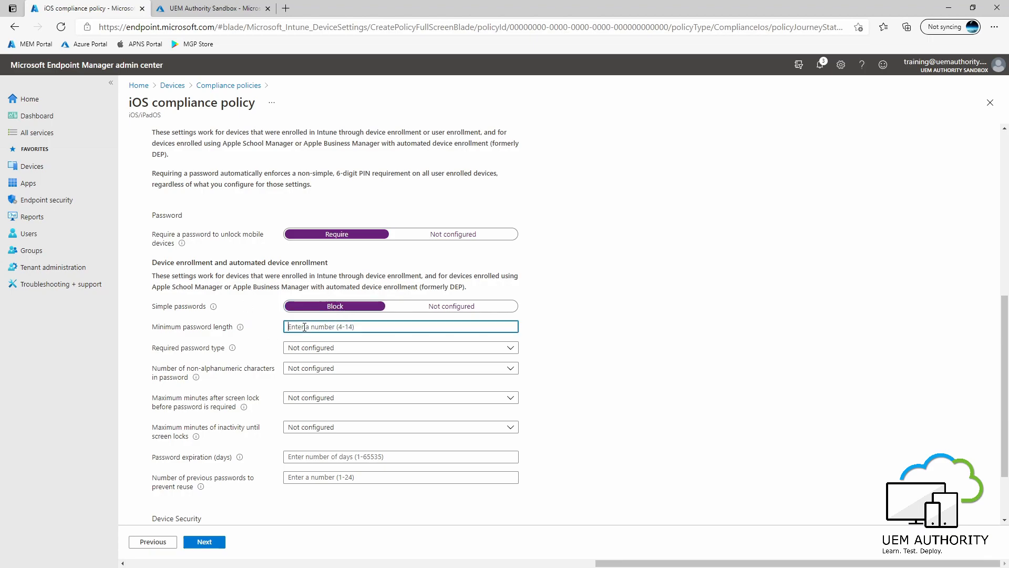
type("6")
left_click(323, 351)
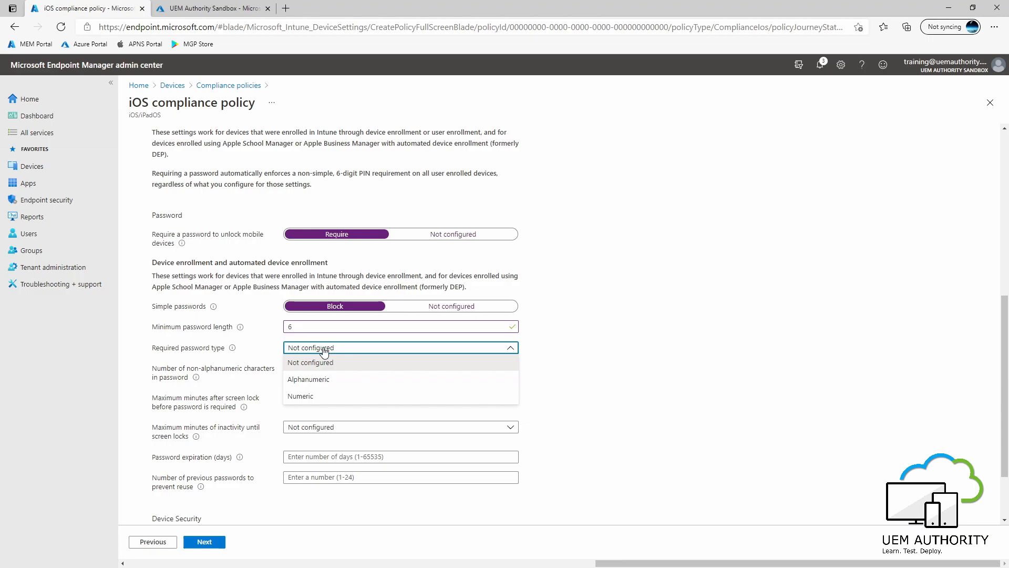
left_click(317, 397)
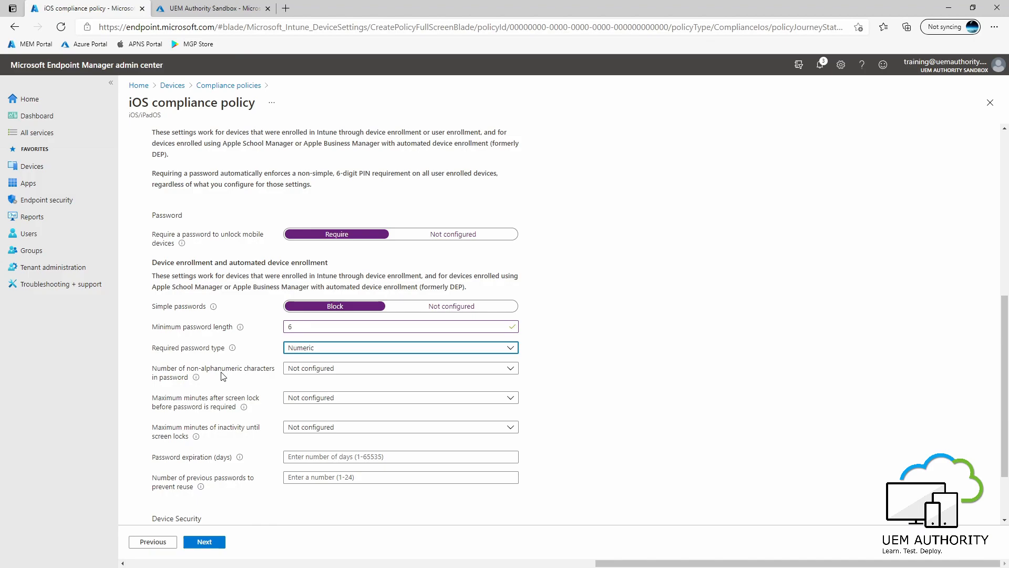
Set the number of non-alphanumeric characters in the password to 1
left_click(316, 369)
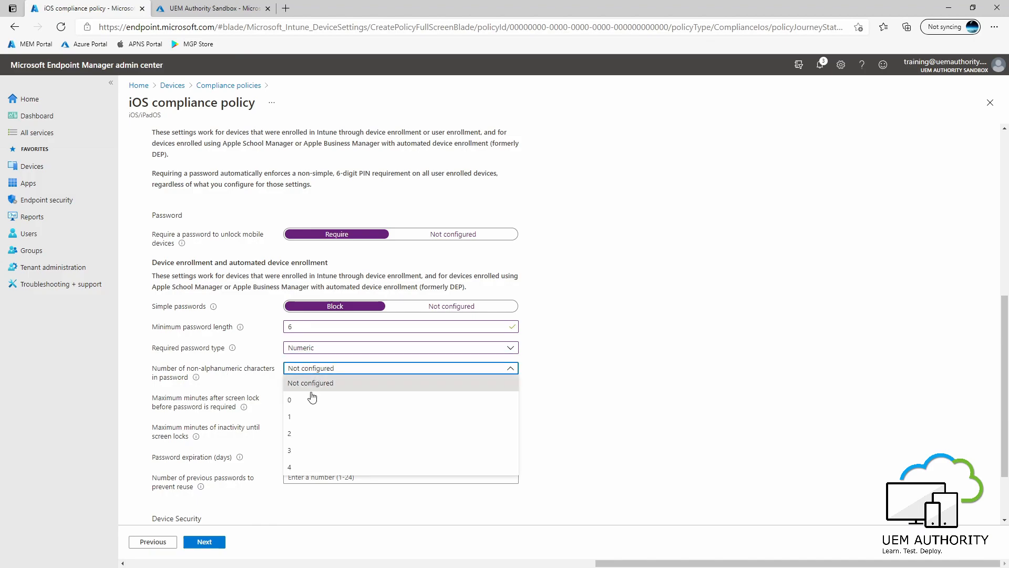
left_click(299, 416)
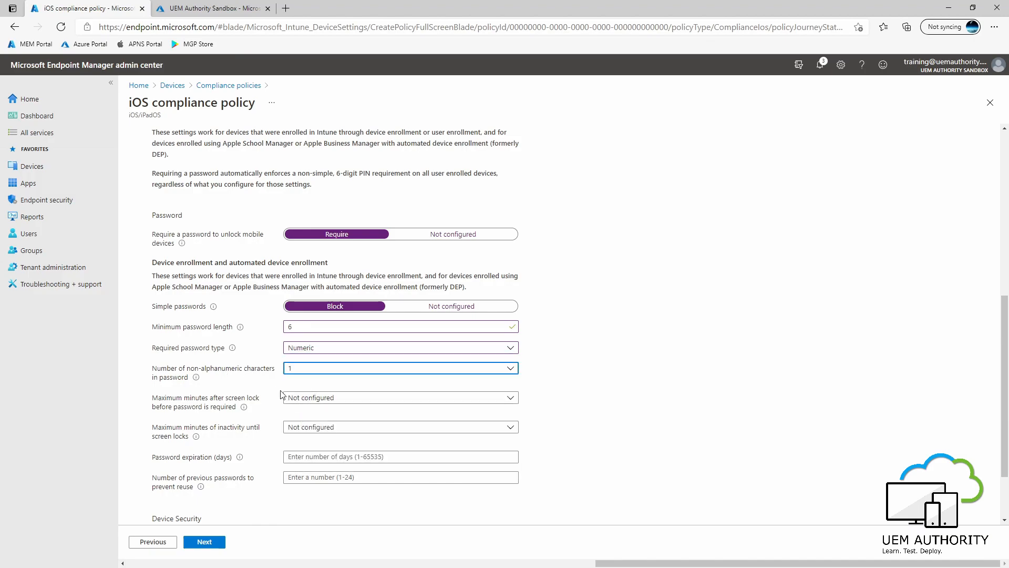
scroll(284, 393, "down", 2)
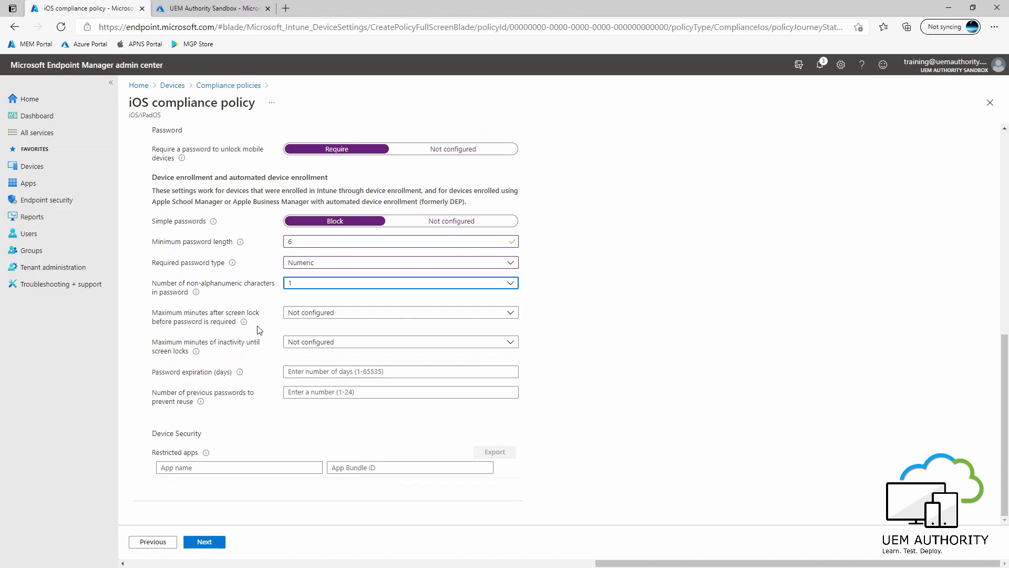
Require the password immediately after screen lock and set the maximum inactivity until screen lock to 5 Minutes
left_click(344, 314)
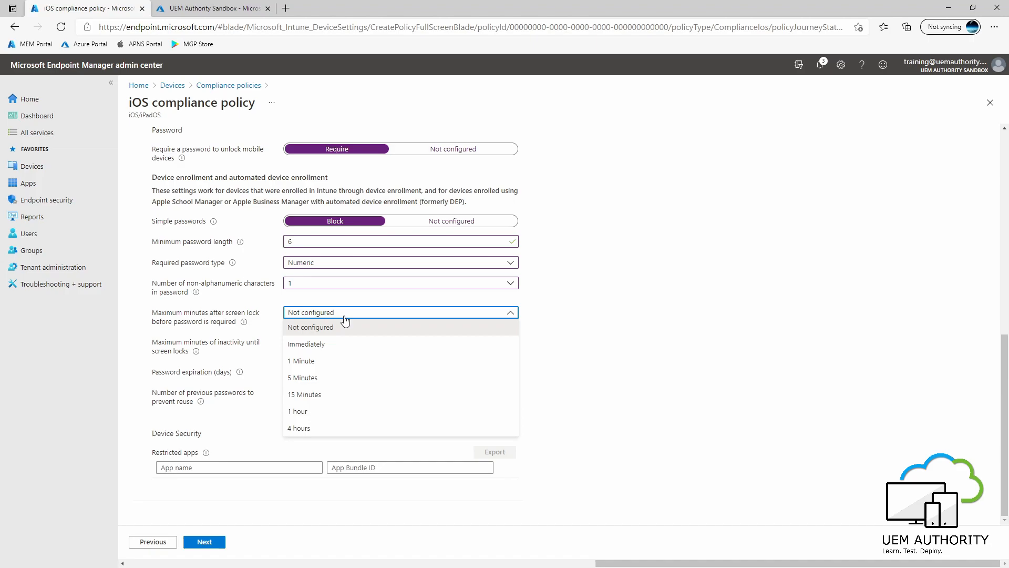
left_click(325, 343)
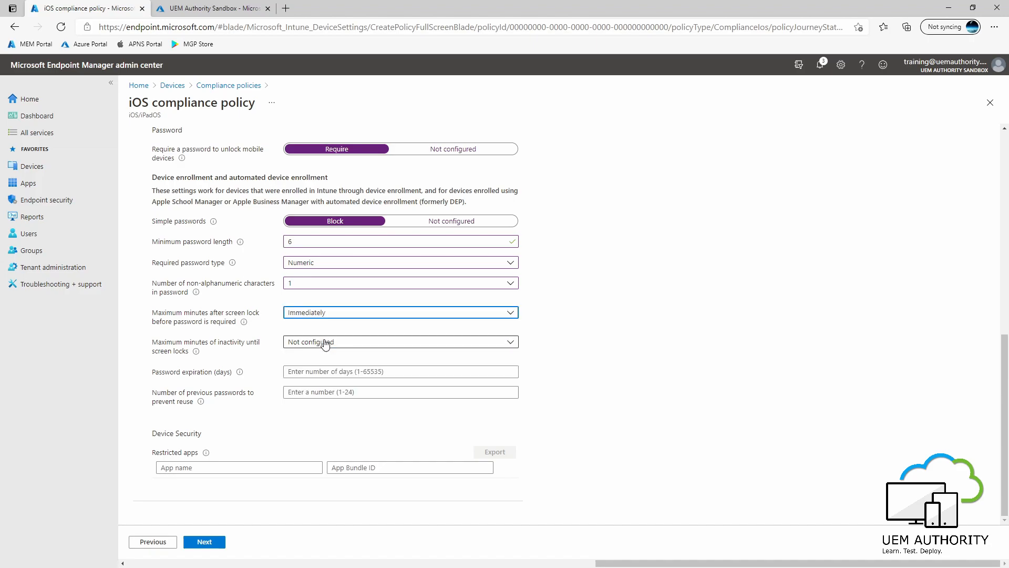
left_click(273, 329)
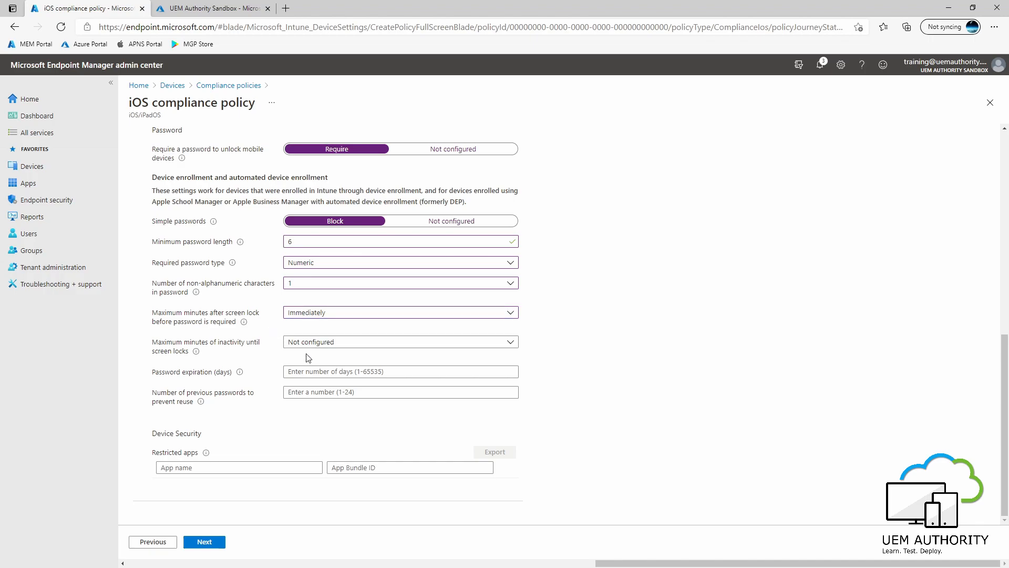
left_click(314, 343)
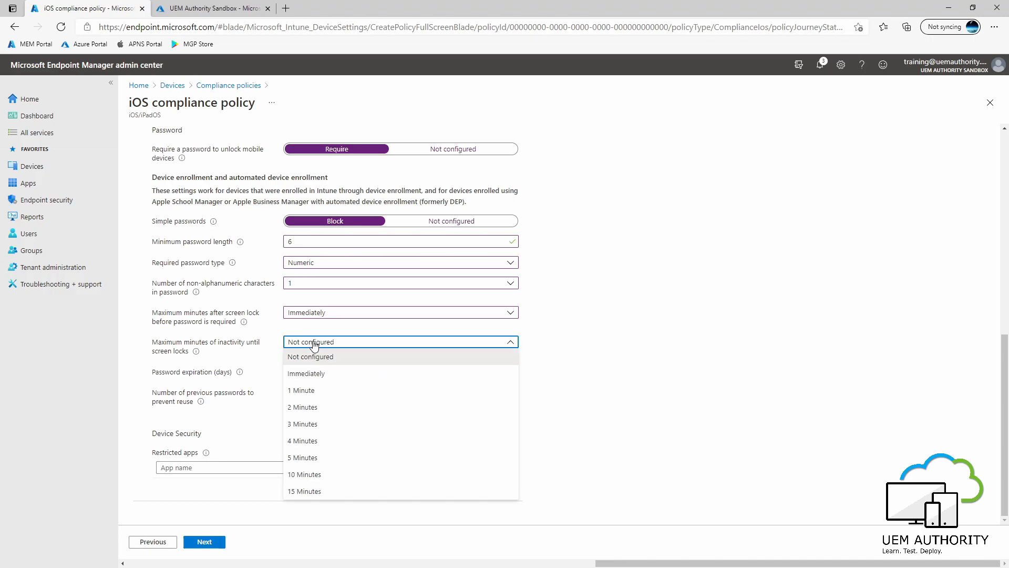
left_click(326, 460)
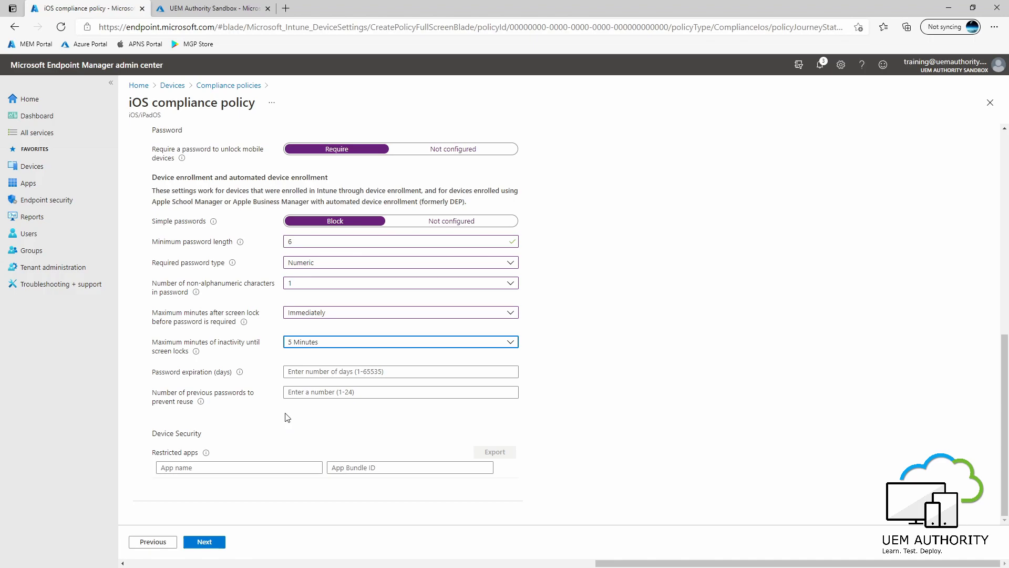
left_click(579, 386)
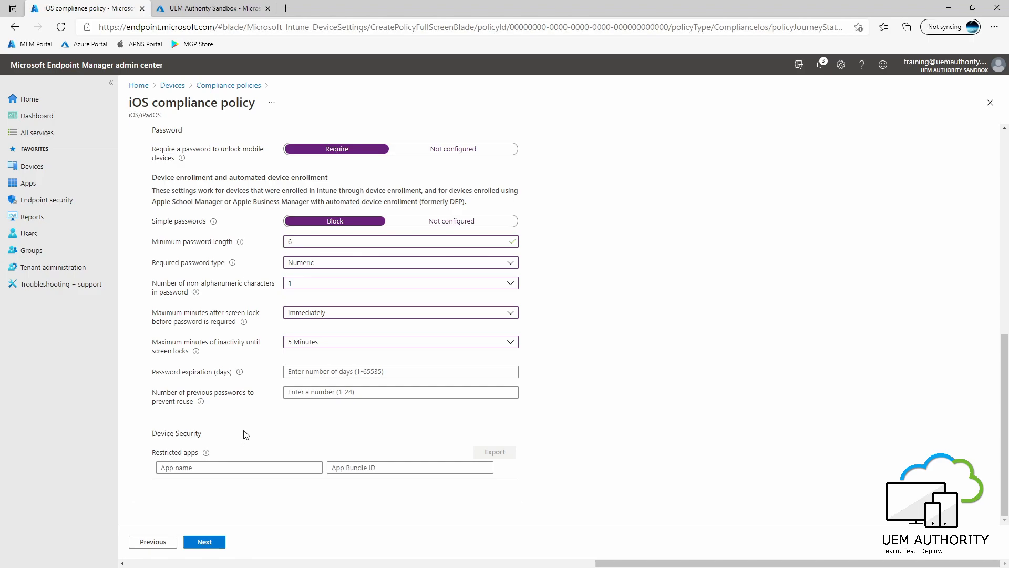
Proceed to the actions for noncompliance, keep marking devices noncompliant immediately as the only action, and continue to the assignments
left_click(212, 542)
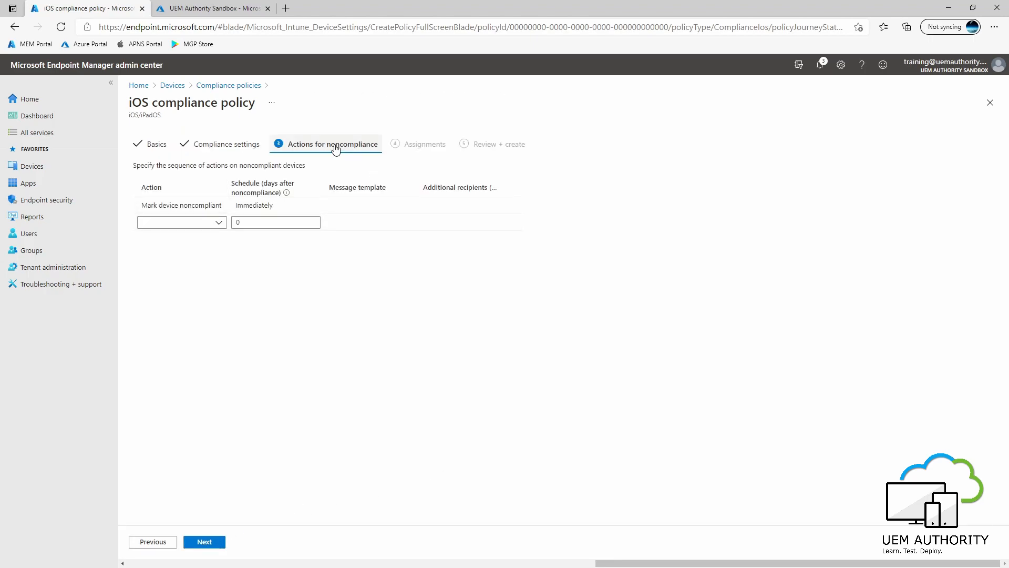
left_click(164, 209)
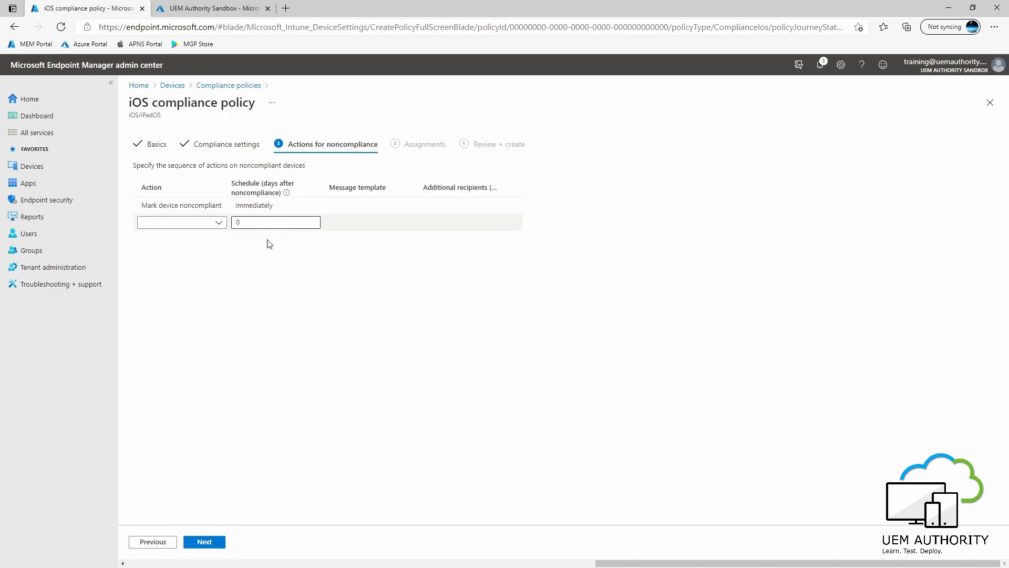
left_click(211, 541)
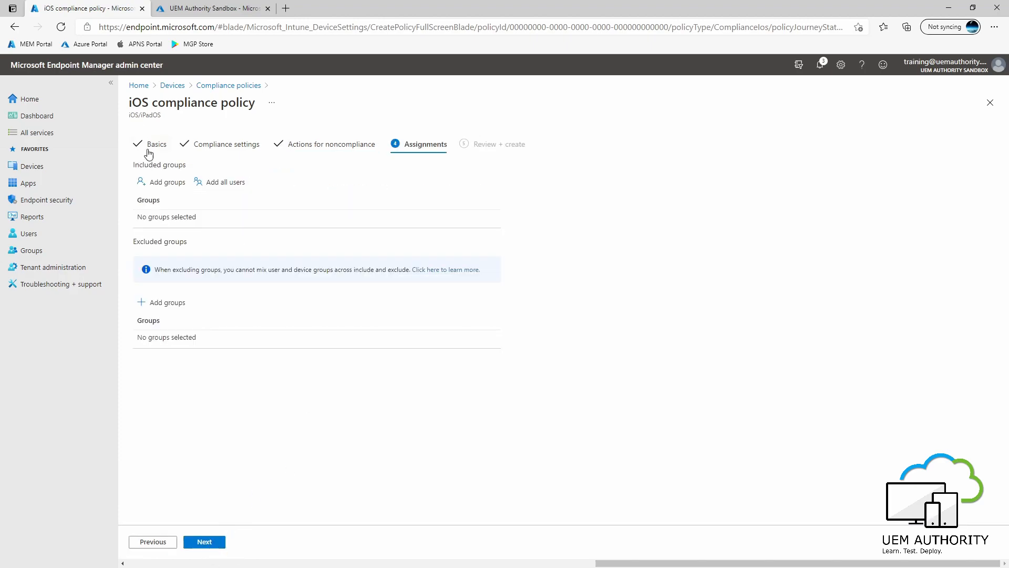
Include the Corporate Devices group in the policy's assignments and continue to the review
left_click(152, 186)
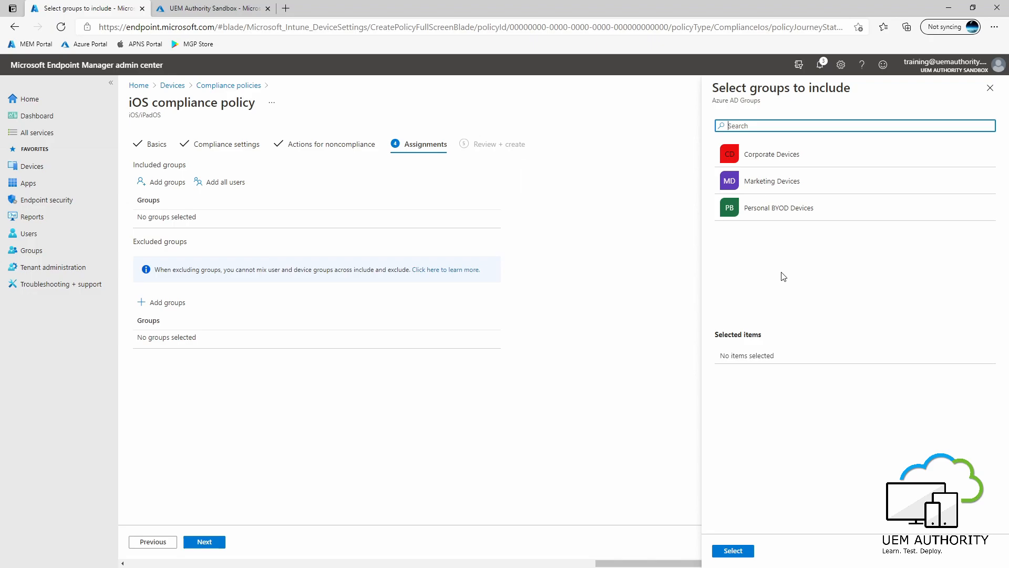
left_click(789, 159)
left_click(742, 551)
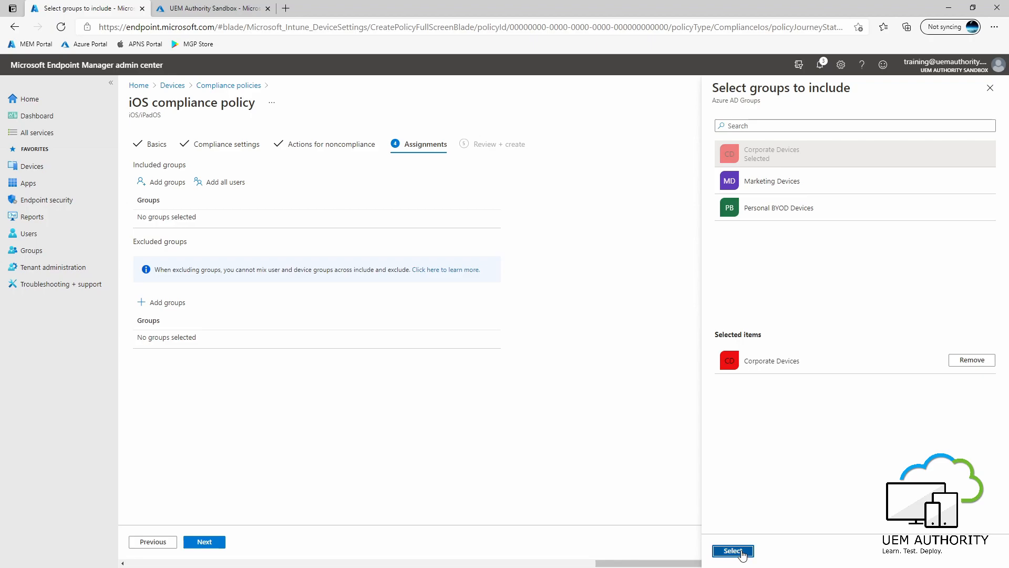
left_click(204, 541)
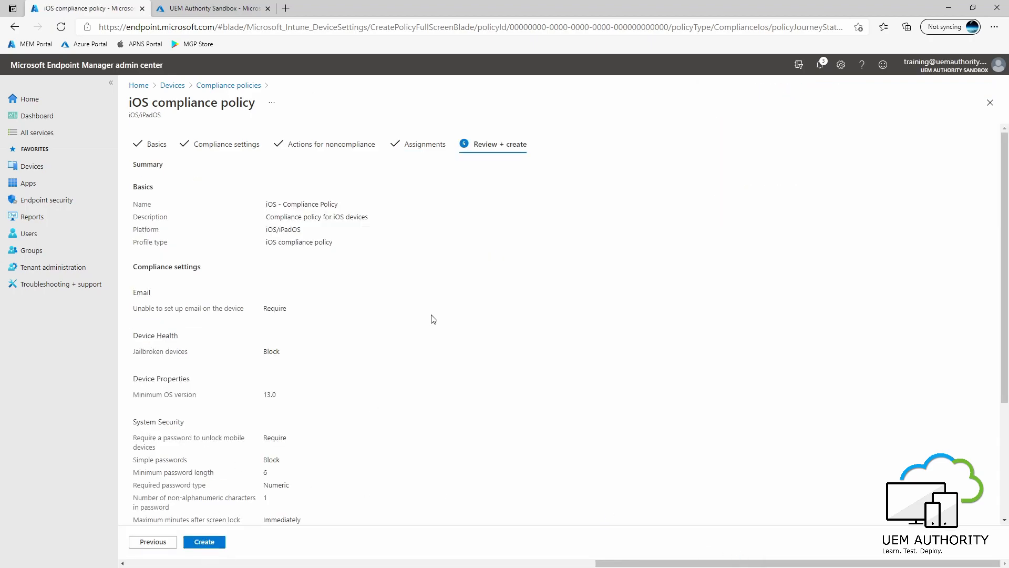
Review the policy summary, create the iOS compliance policy and return to the compliance policies
scroll(433, 319, "down", 3)
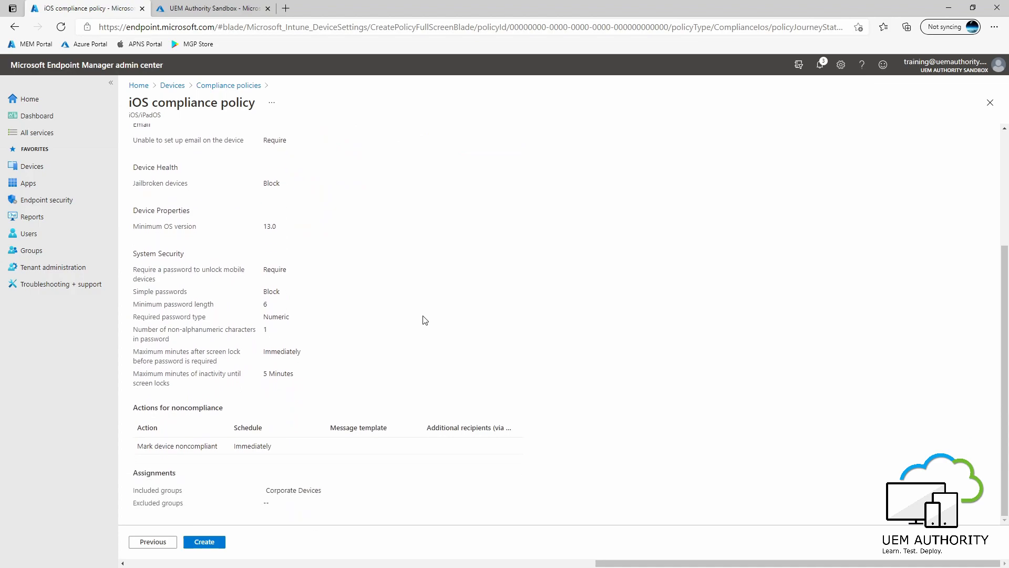
left_click(205, 542)
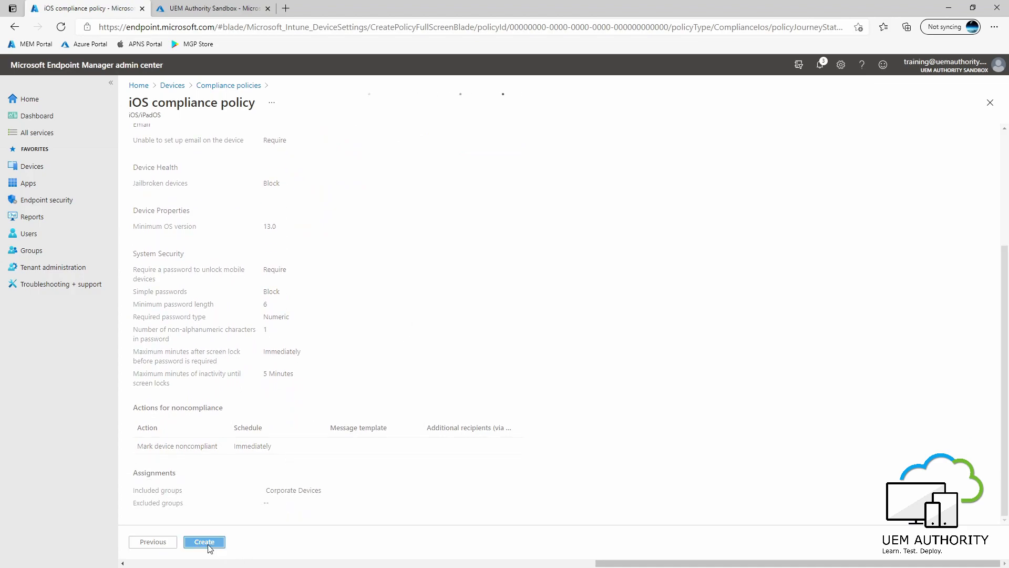
left_click(231, 88)
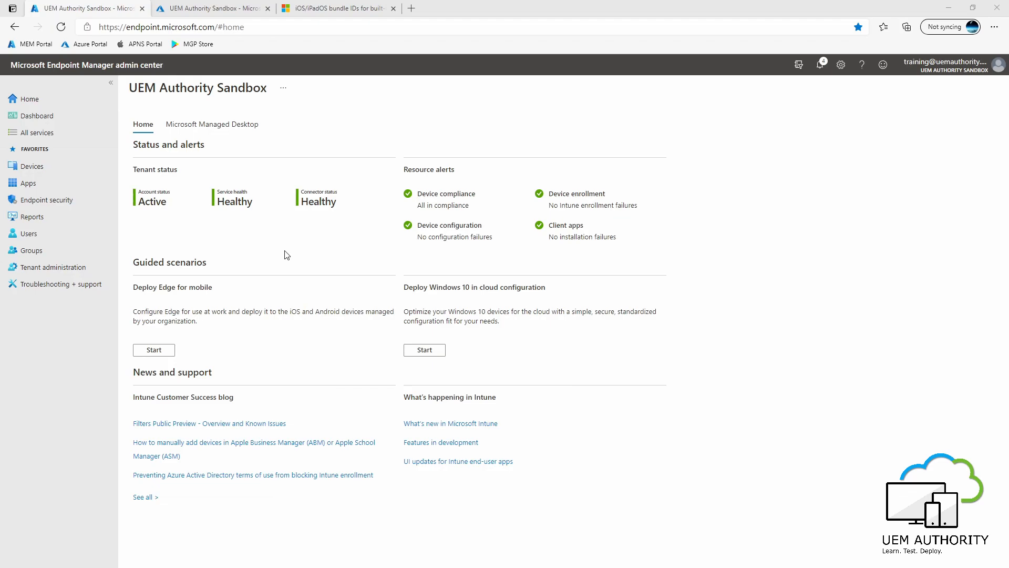
View the configuration profiles listed for the iOS/iPadOS platform under Devices
left_click(41, 168)
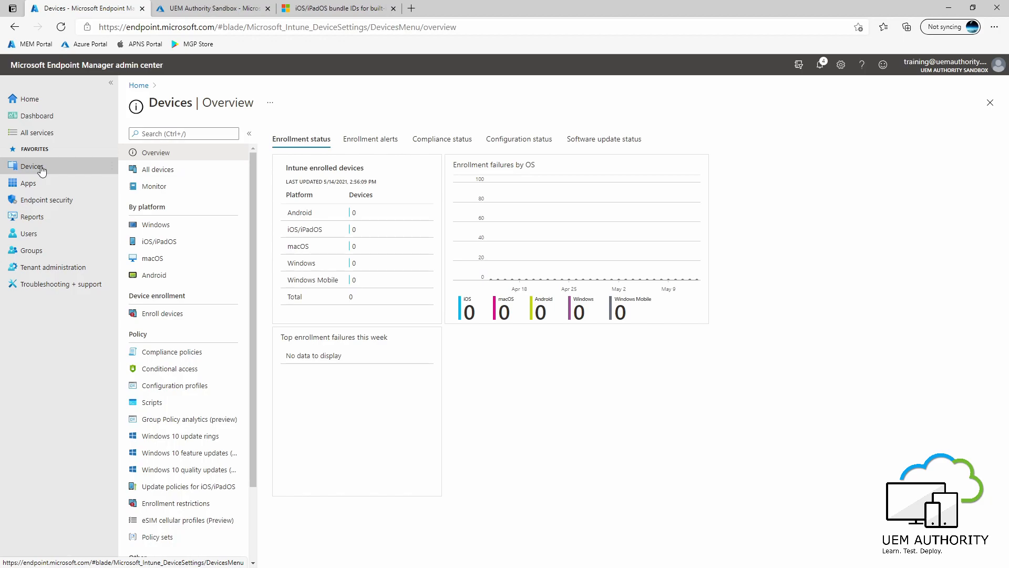
left_click(171, 244)
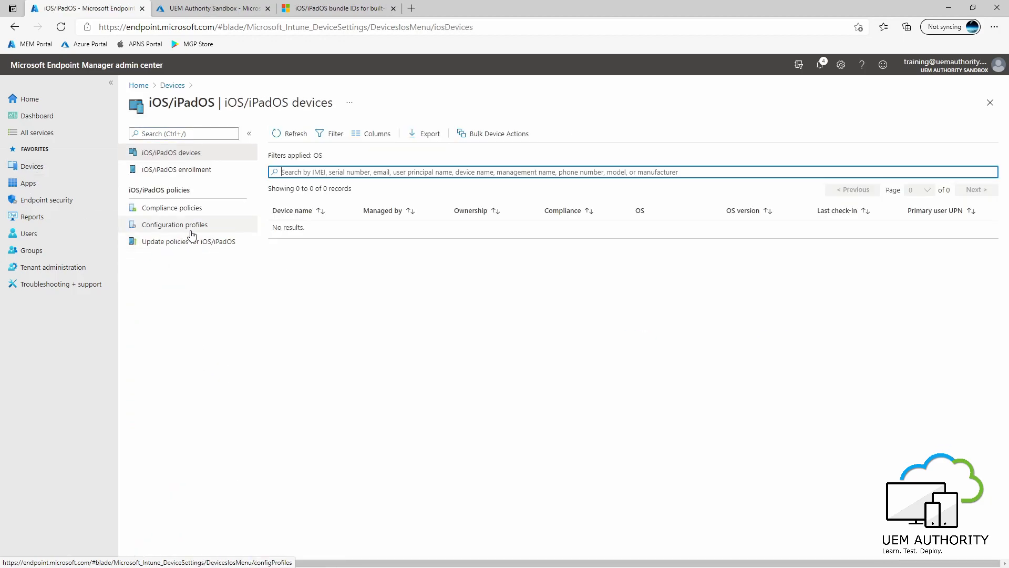
left_click(195, 225)
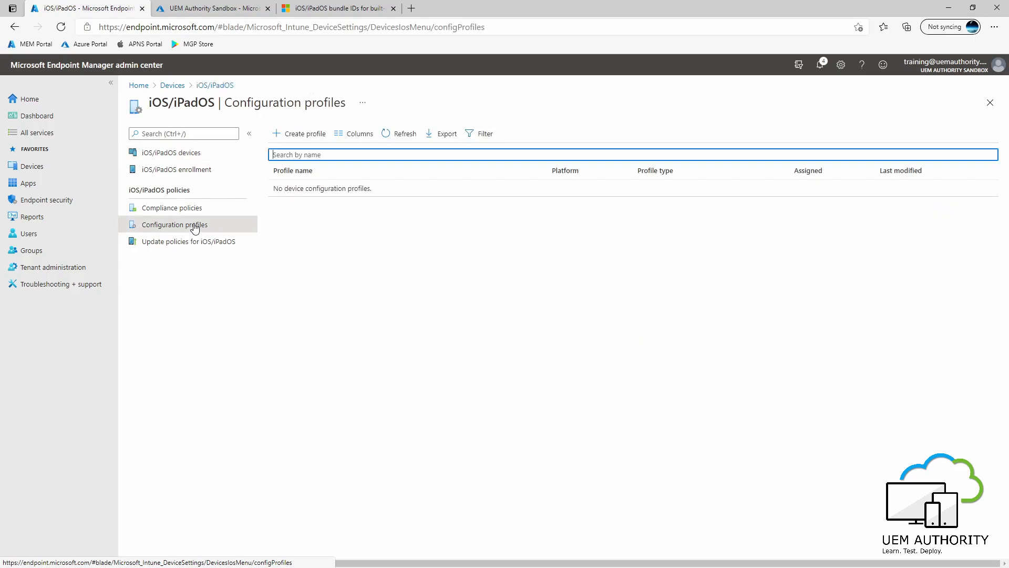
From the configuration profiles for all devices, create a profile with platform iOS/iPadOS and profile type Device restrictions
left_click(34, 166)
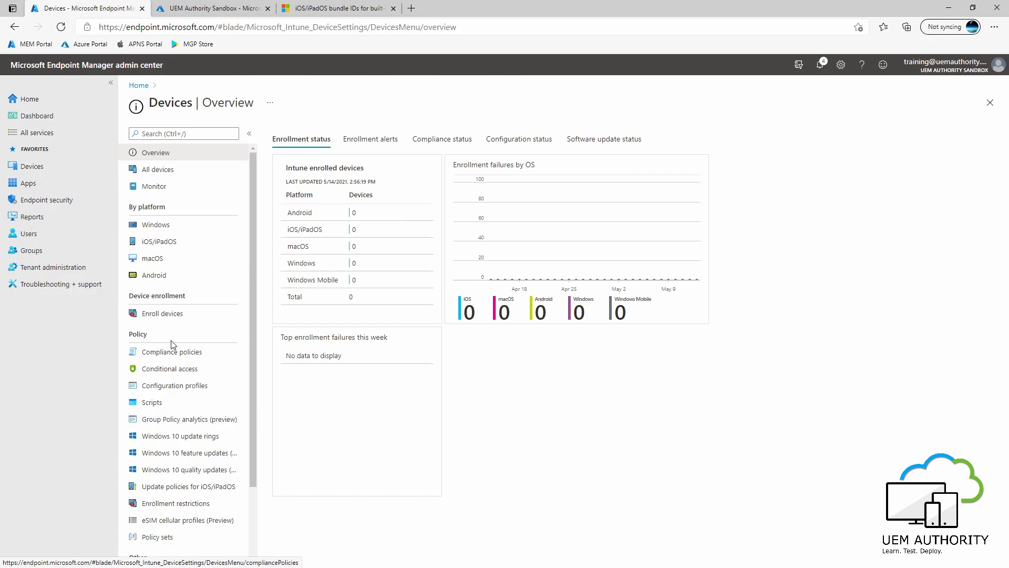
left_click(195, 386)
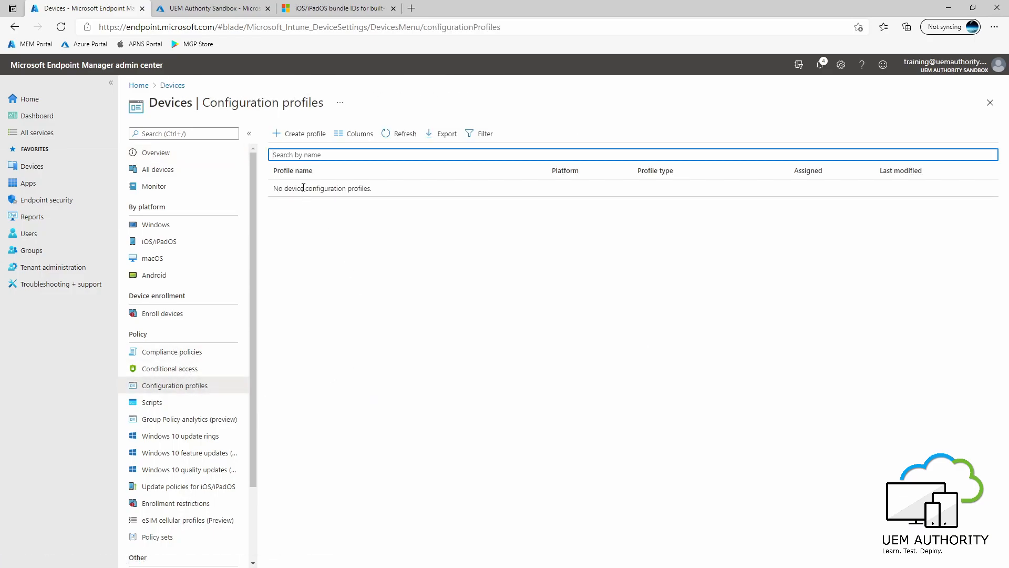
left_click(296, 137)
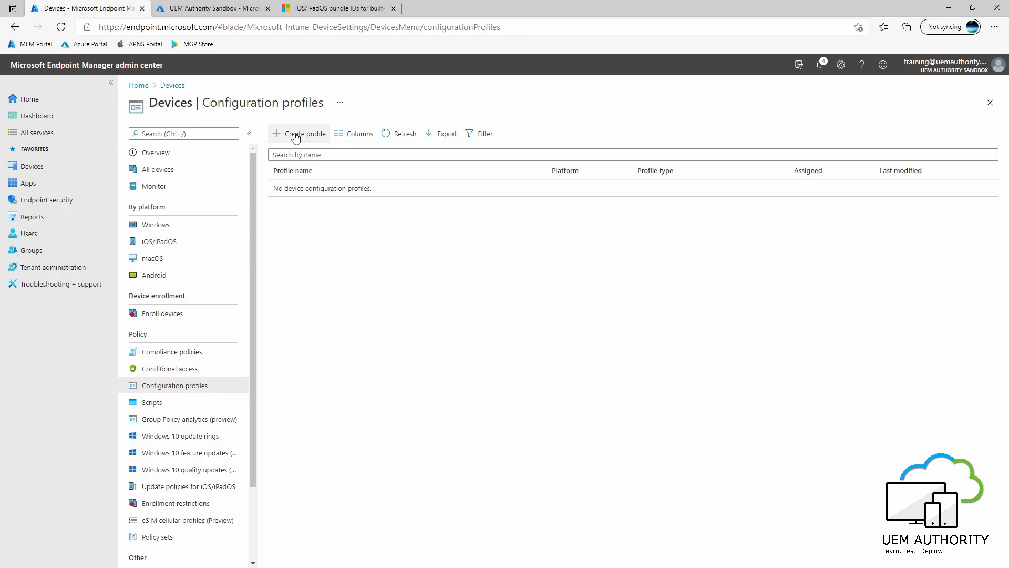
left_click(752, 140)
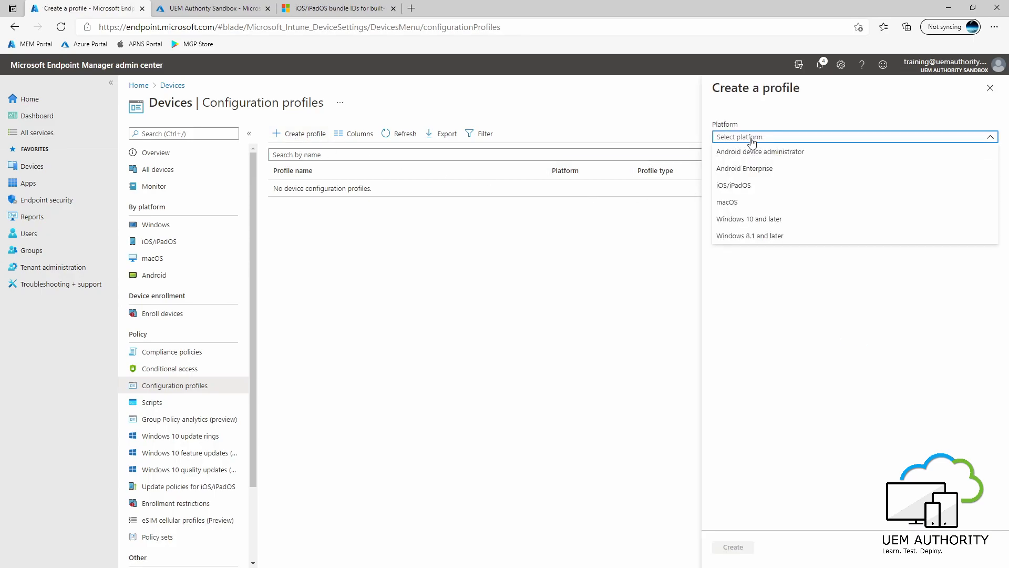
left_click(736, 190)
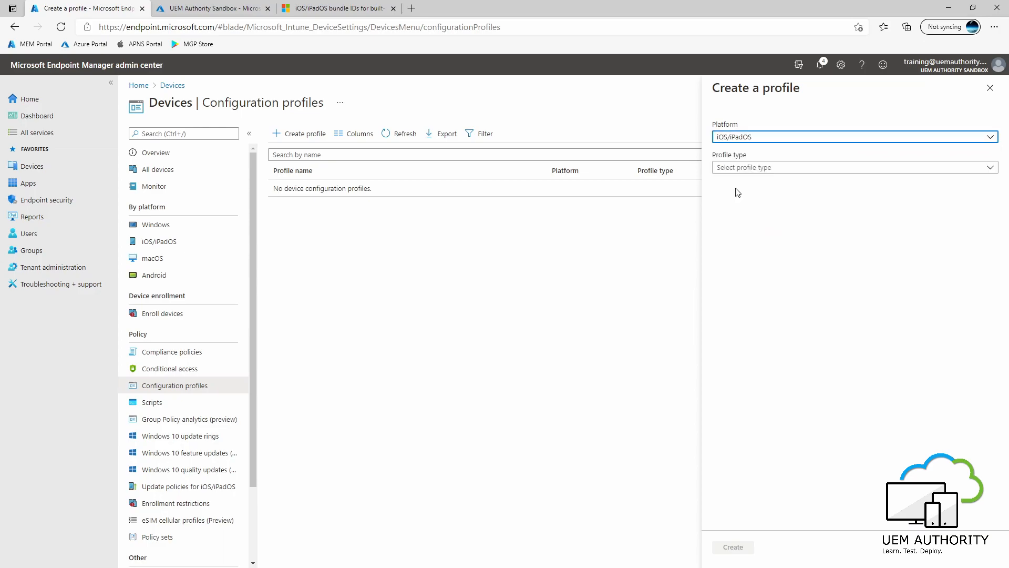
left_click(774, 175)
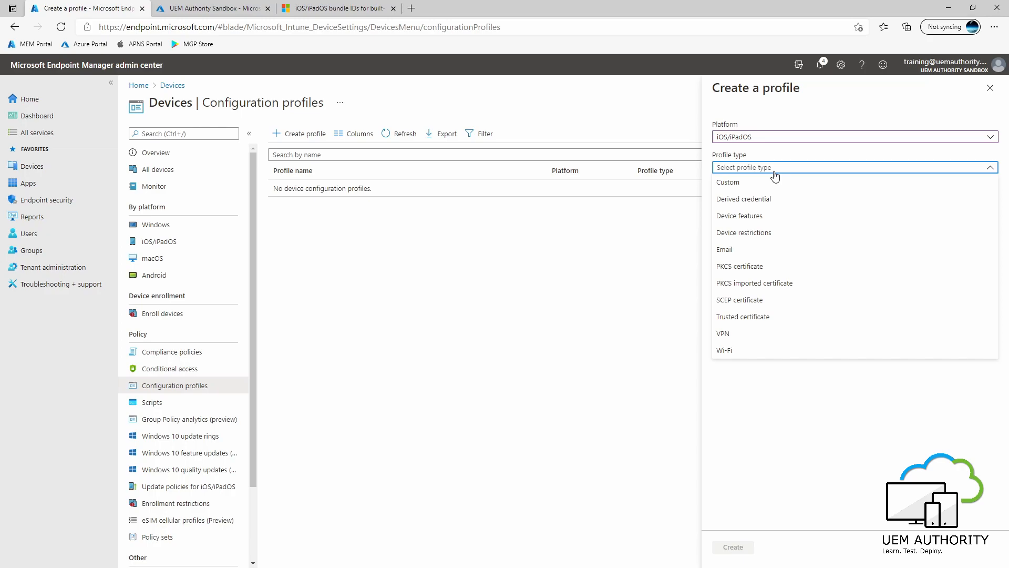
left_click(757, 232)
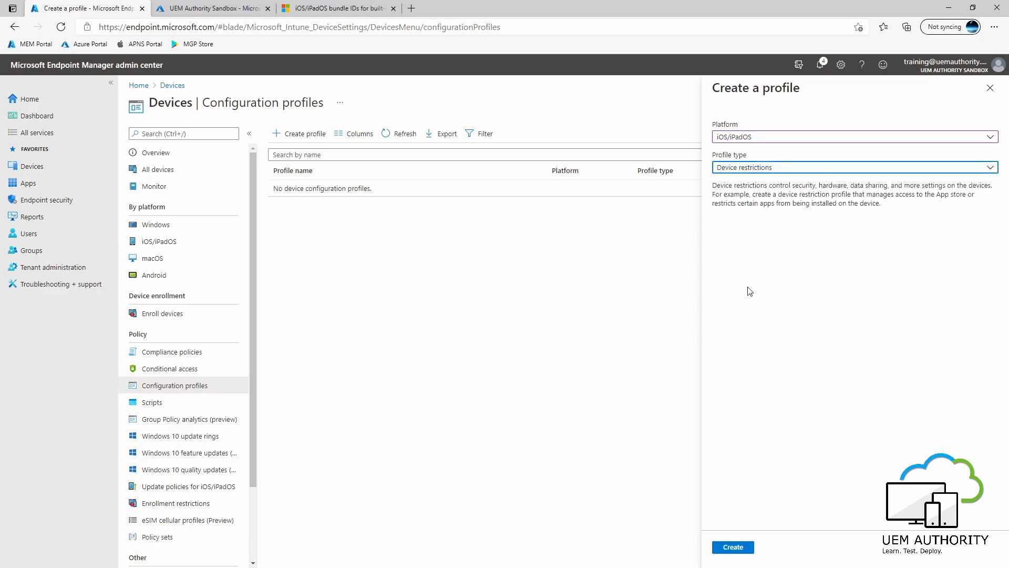
left_click(740, 547)
Name the profile "iOS - Device Restrictions Profile", describe it as "Device Restrictions profile for iOS devices." and continue to the configuration settings
left_click(298, 167)
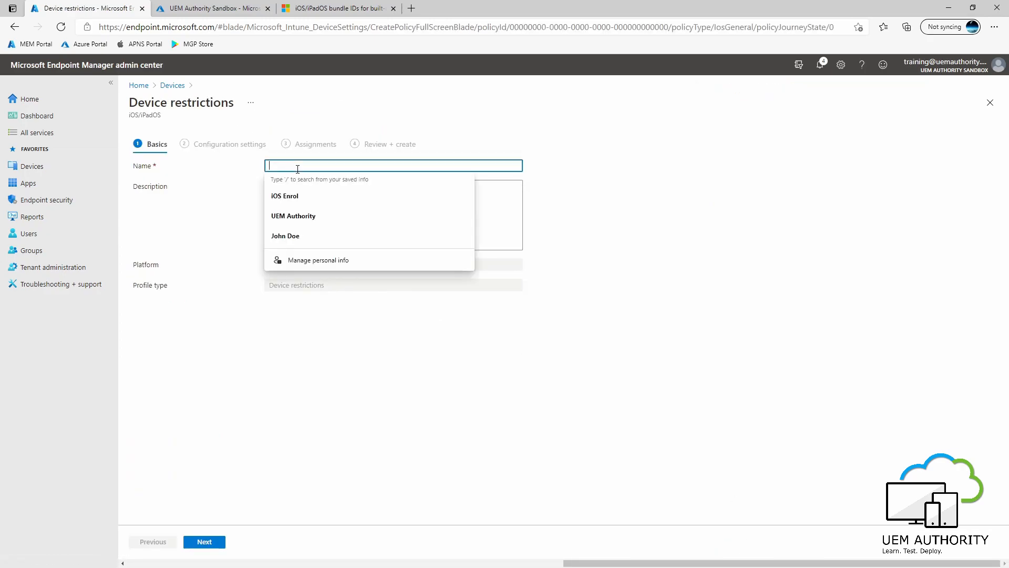
type("i")
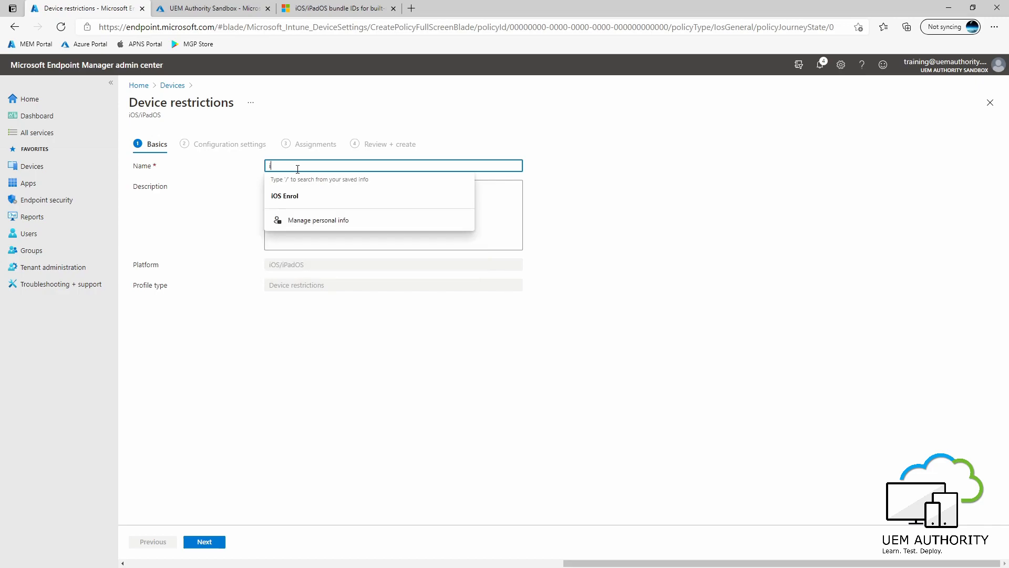
type("OS - Device ")
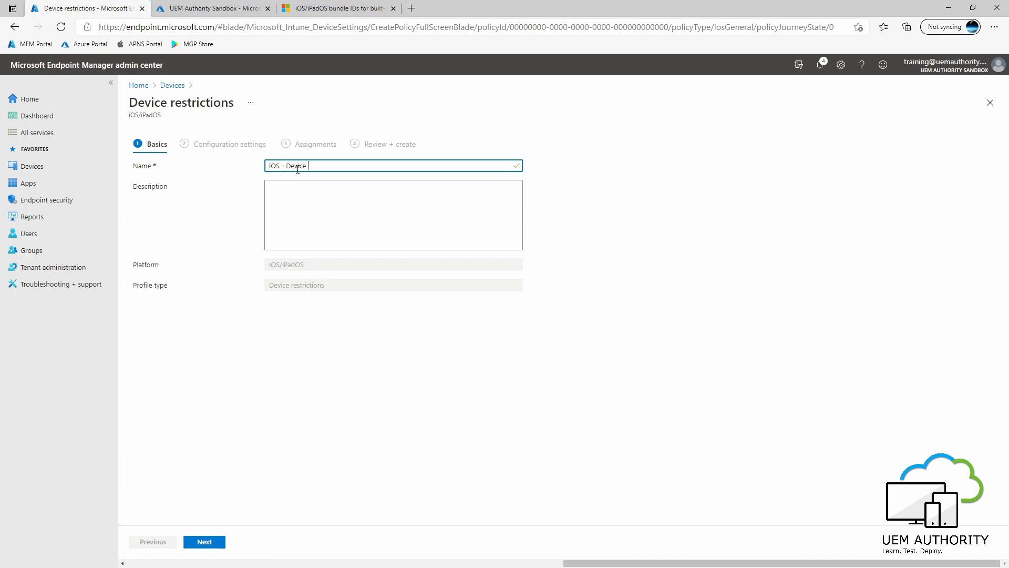
type("Restrictions Profile")
key("Tab")
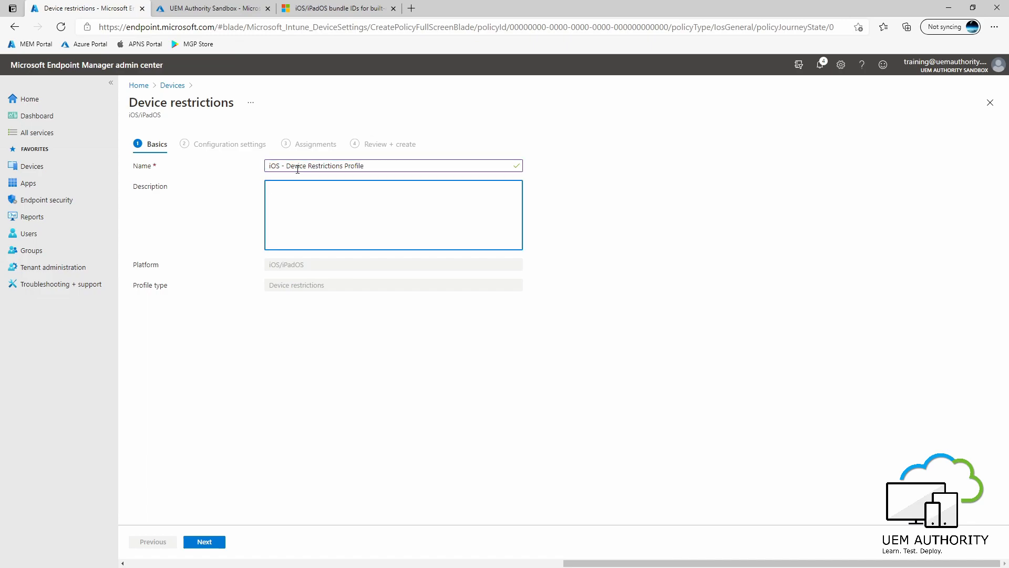
type("Device Restrictions profile for iOS devices.")
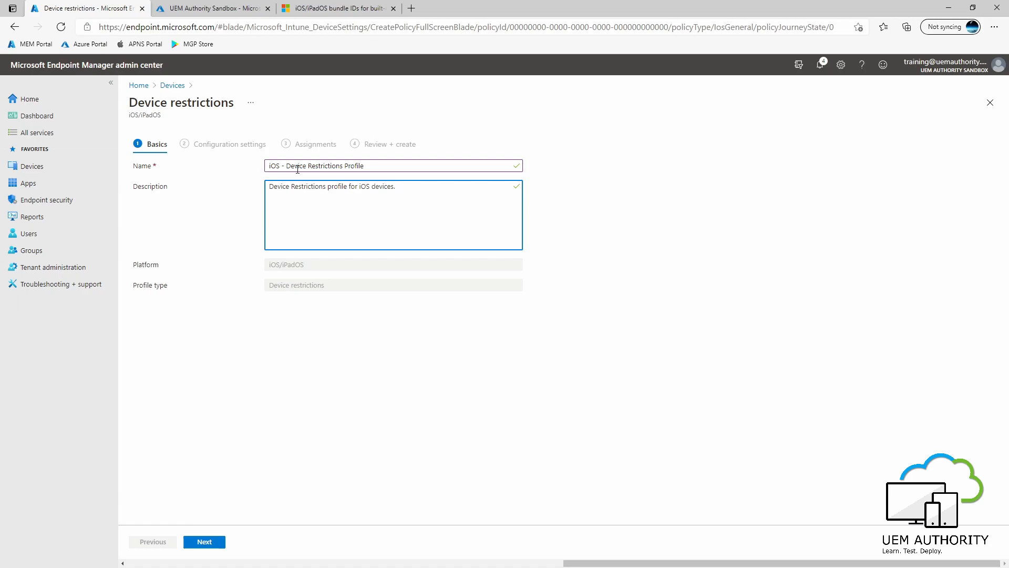
left_click(209, 541)
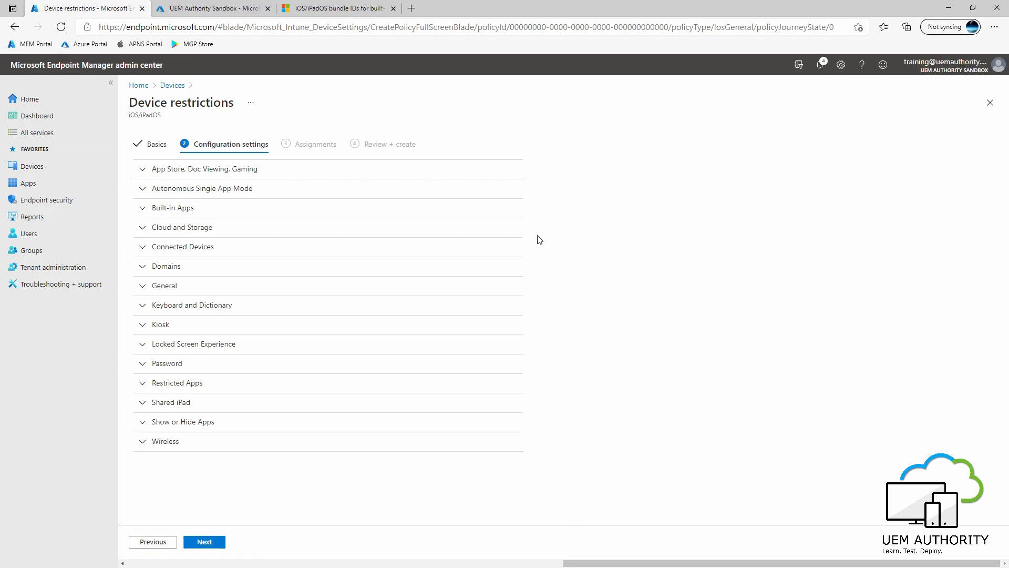
Under App Store, Doc Viewing, Gaming, set Treat AirDrop as an unmanaged destination to Yes and collapse the section
left_click(144, 170)
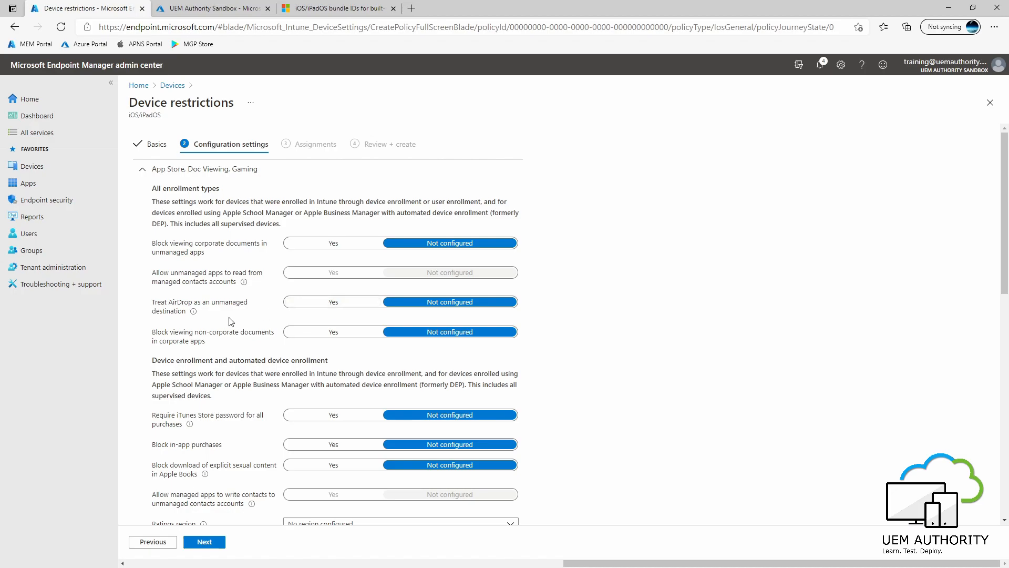
mouse_move(195, 318)
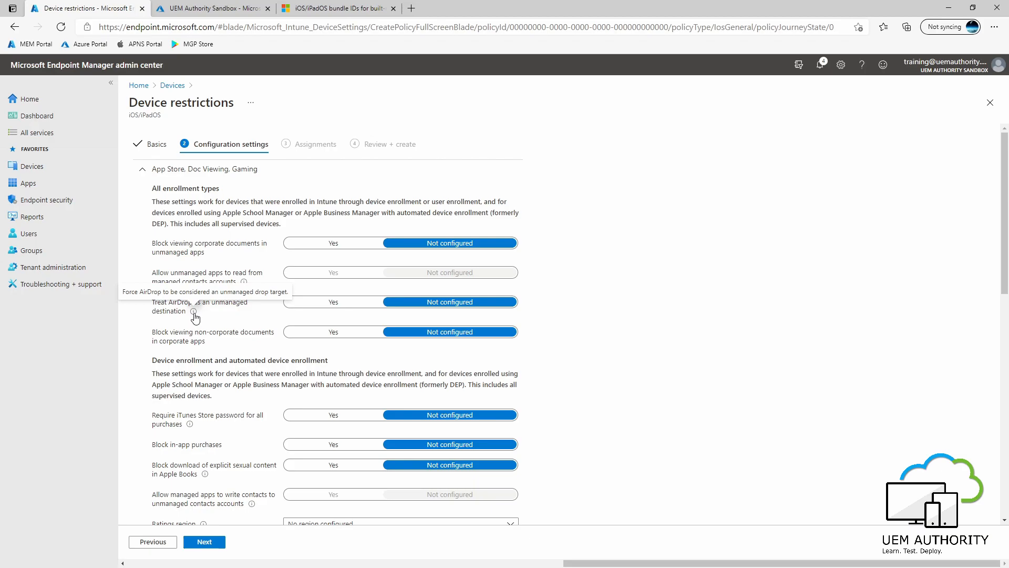
left_click(331, 310)
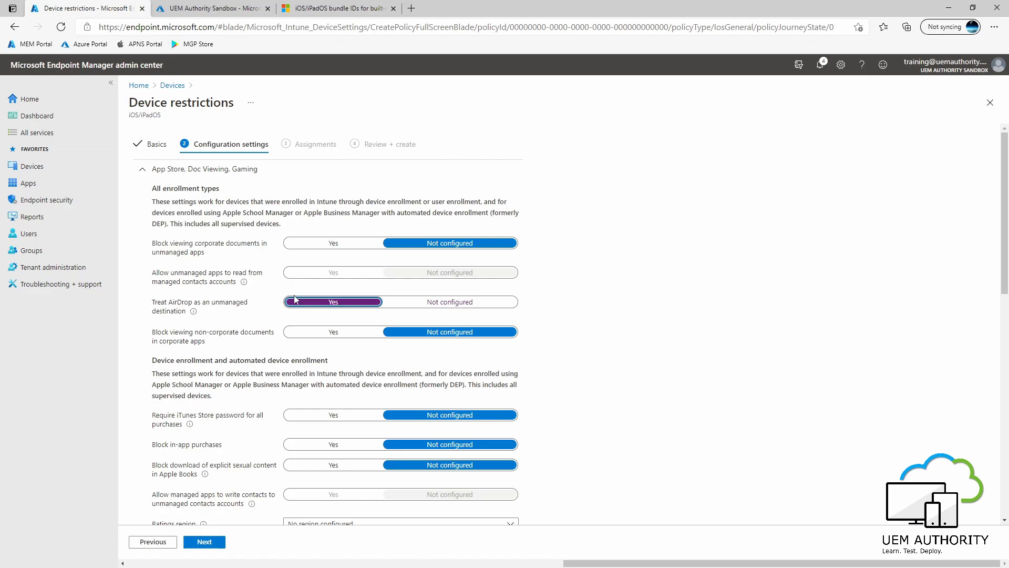
left_click(164, 171)
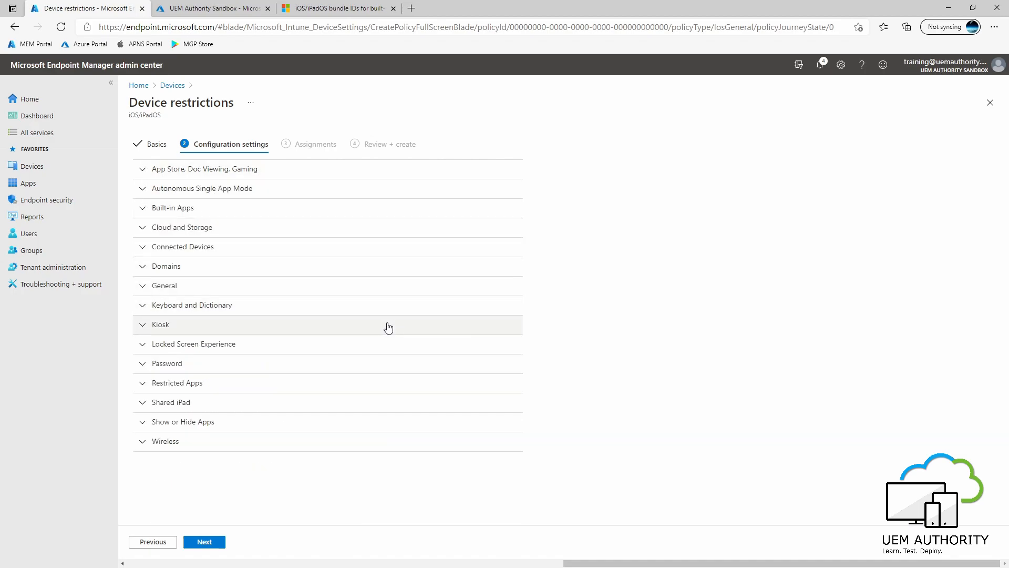
Under Cloud and Storage, set Force encrypted backup to Yes and collapse the section
left_click(188, 231)
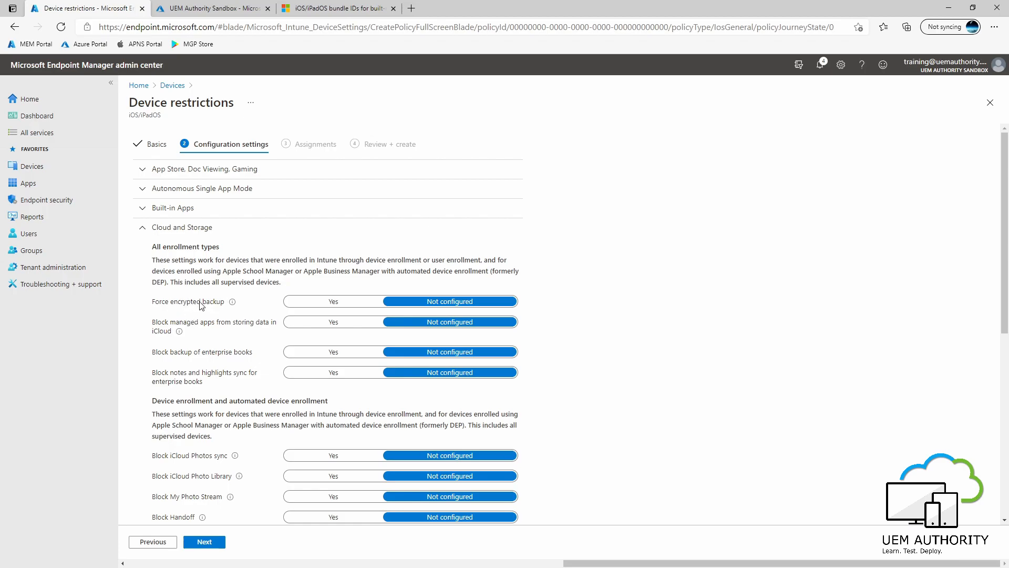
left_click(328, 304)
mouse_move(231, 302)
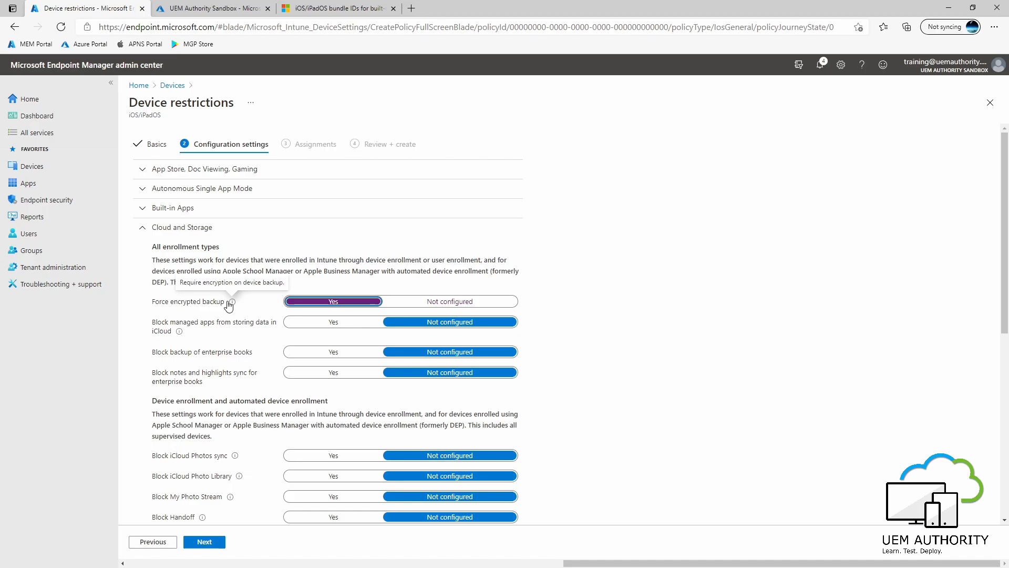
left_click(181, 230)
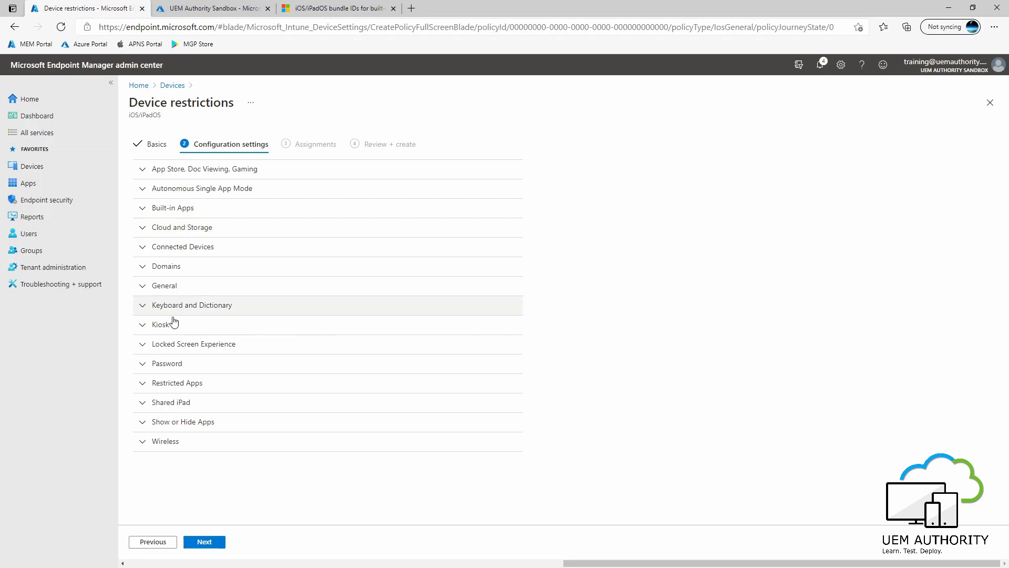
Under Password, set both Require password and Block simple passwords to Yes
left_click(151, 368)
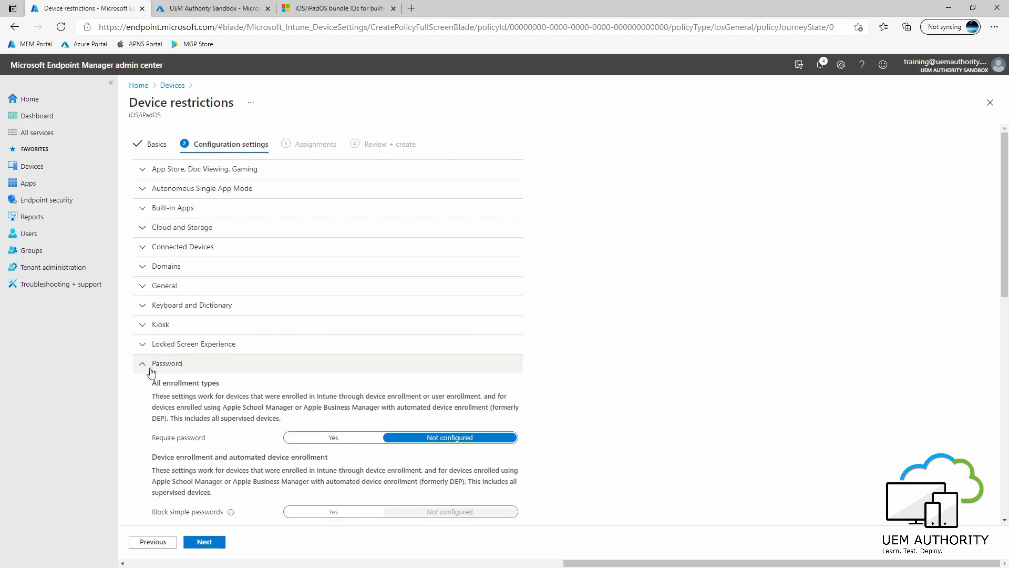
scroll(153, 370, "down", 3)
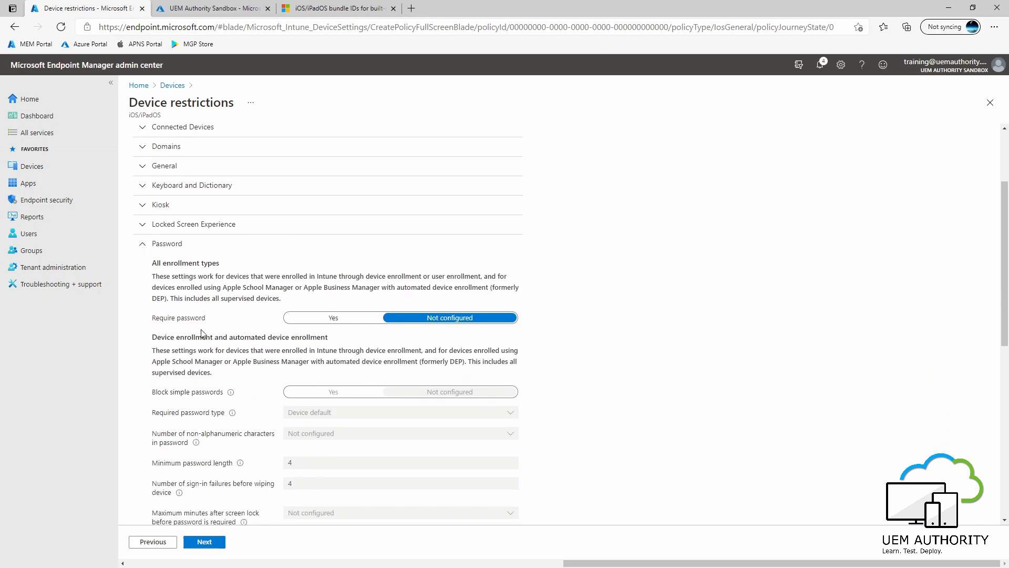
left_click(341, 319)
scroll(252, 315, "down", 3)
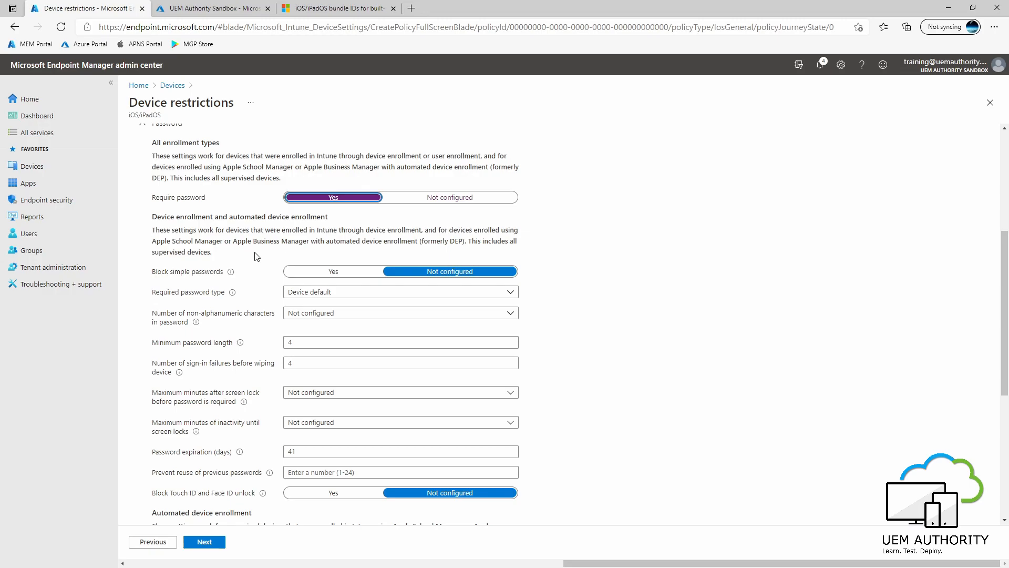
left_click(332, 272)
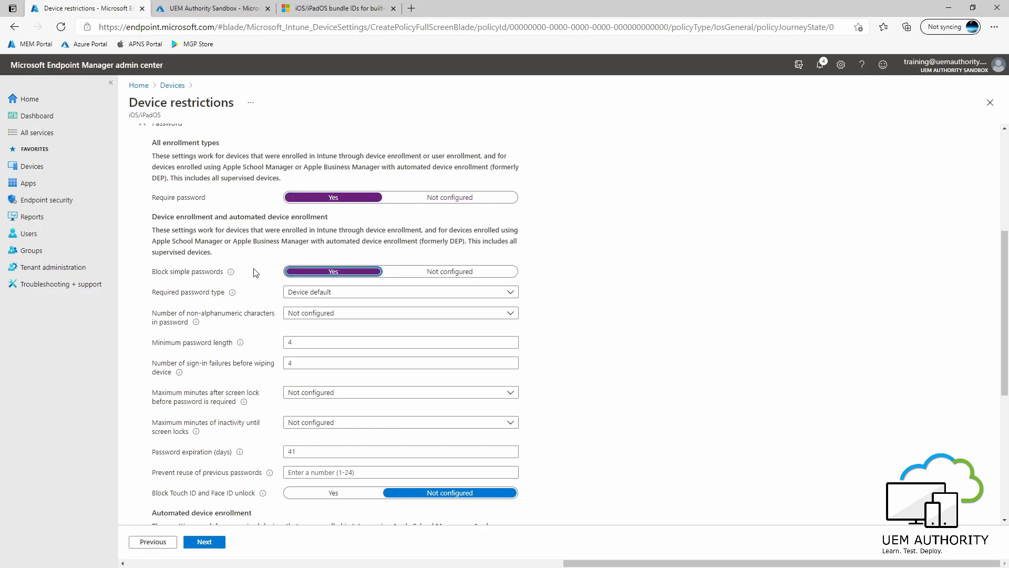
Set the required password type to Numeric, with 1 non-alphanumeric character and a minimum password length of 6
left_click(324, 292)
left_click(326, 322)
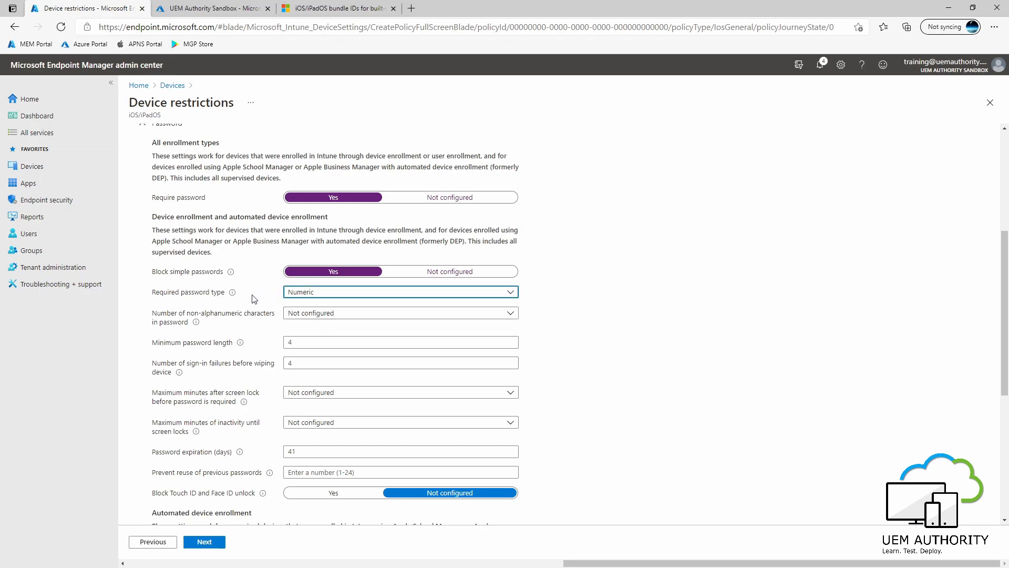
left_click(315, 313)
left_click(304, 344)
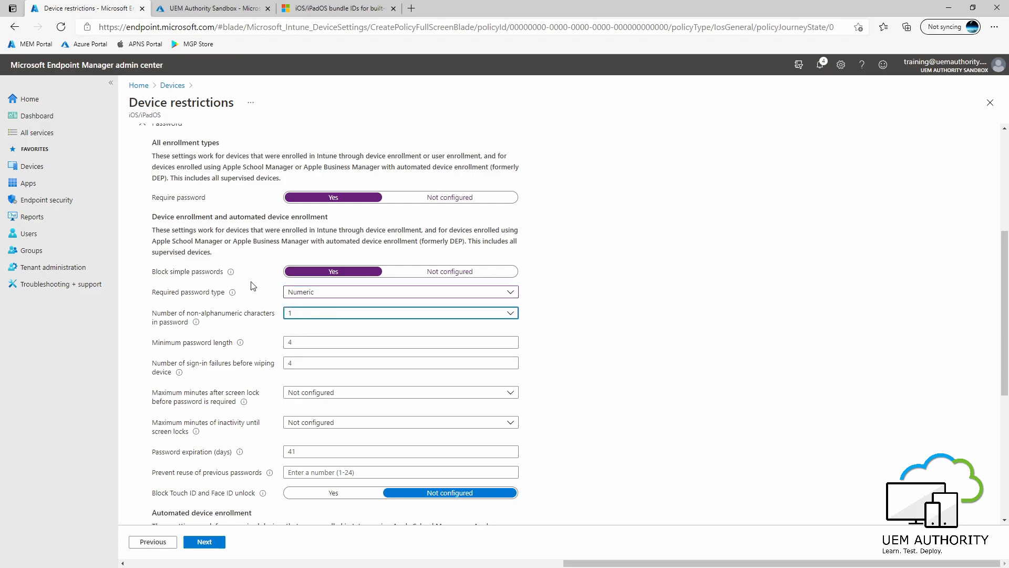
left_click(312, 342)
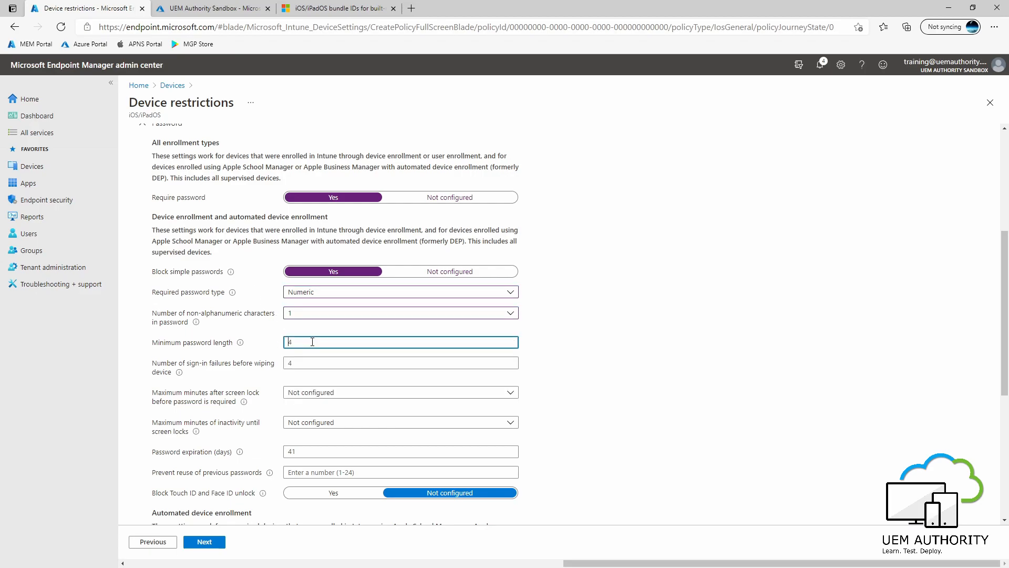
type("6")
Require the password Immediately after screen lock, set maximum inactivity until screen locks to 5 Minutes, and collapse the Password section
scroll(312, 341, "down", 1)
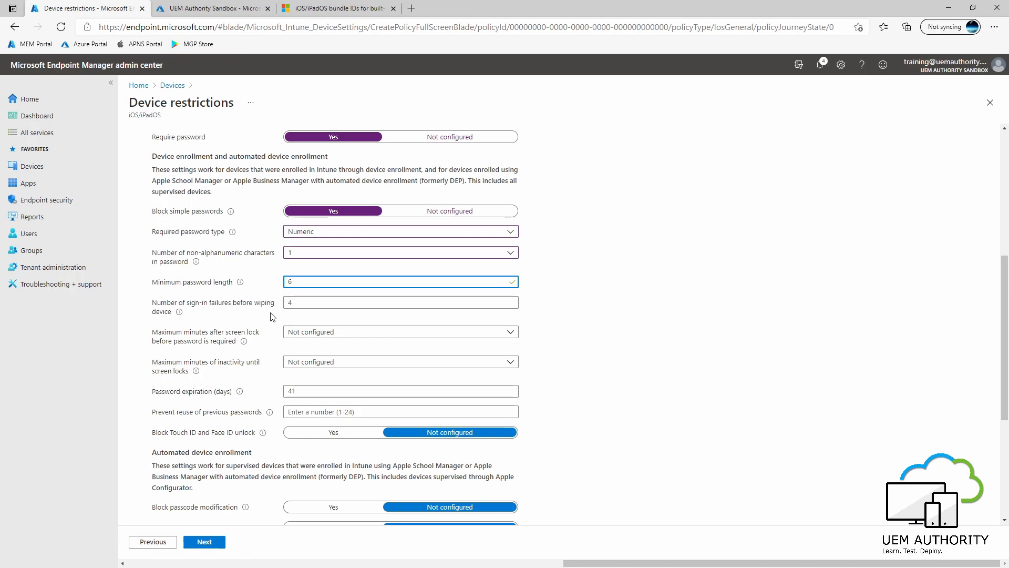
left_click(316, 335)
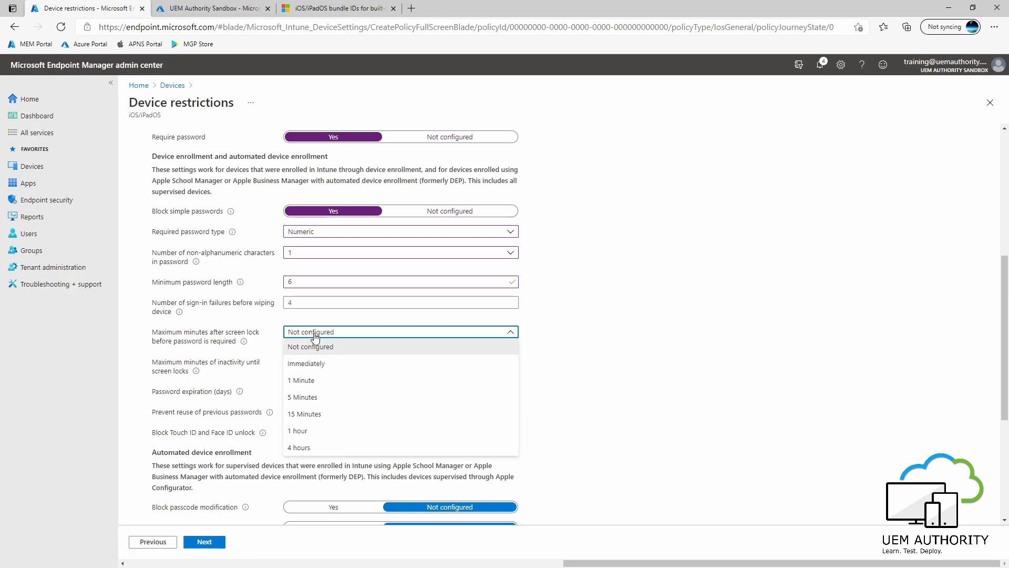
left_click(315, 363)
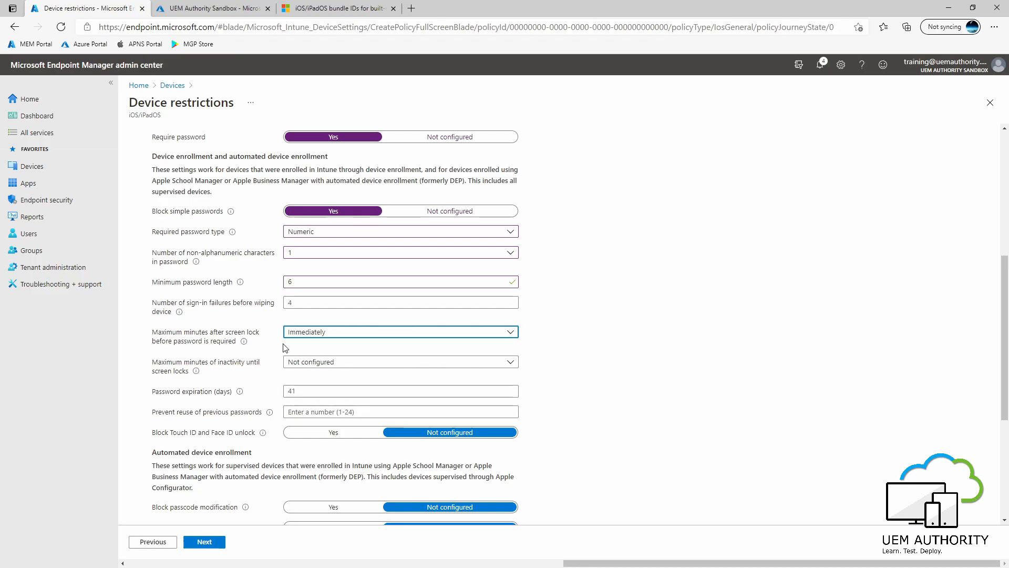
left_click(320, 367)
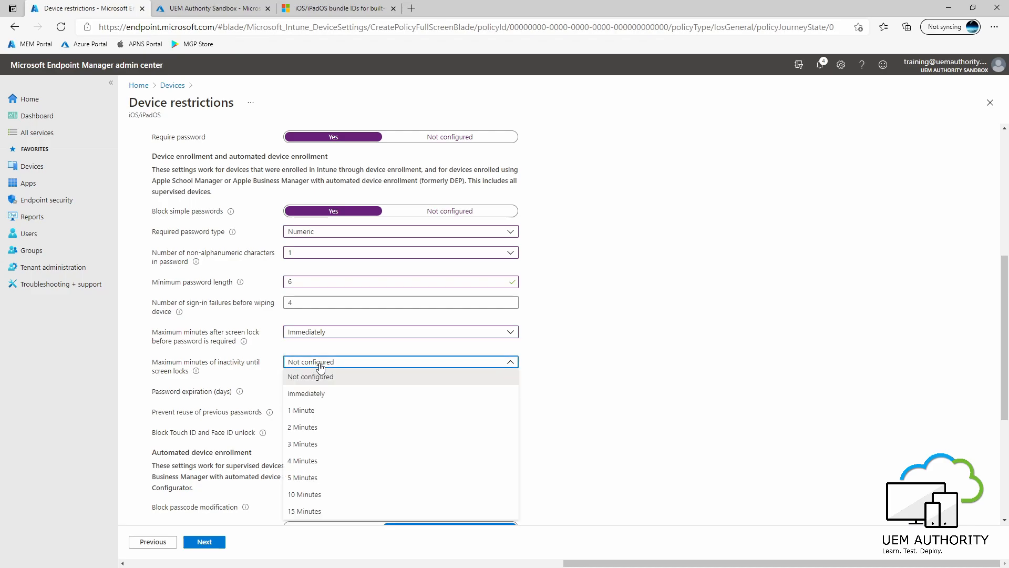
left_click(309, 476)
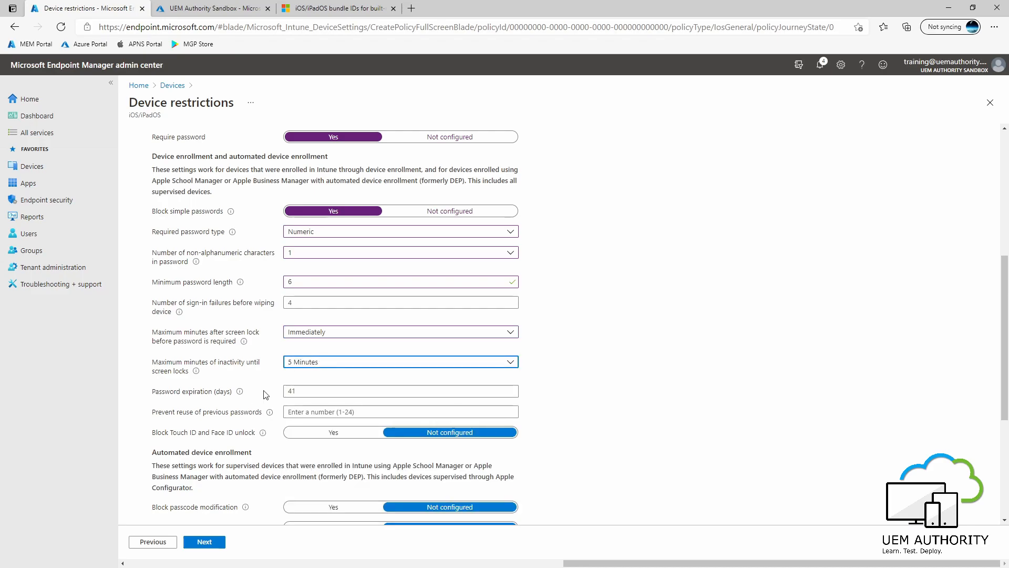
scroll(260, 381, "down", 2)
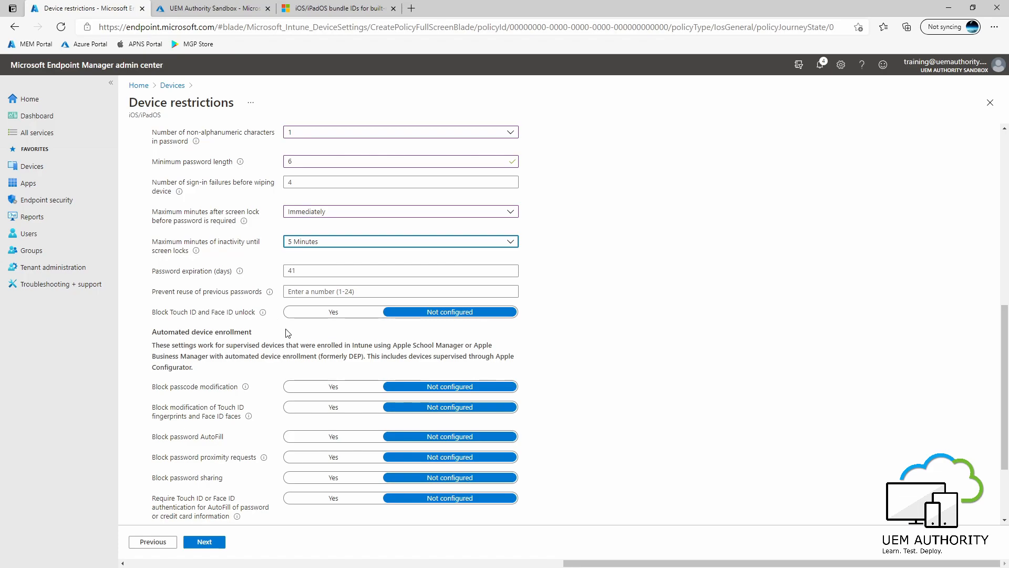
scroll(288, 332, "down", 1)
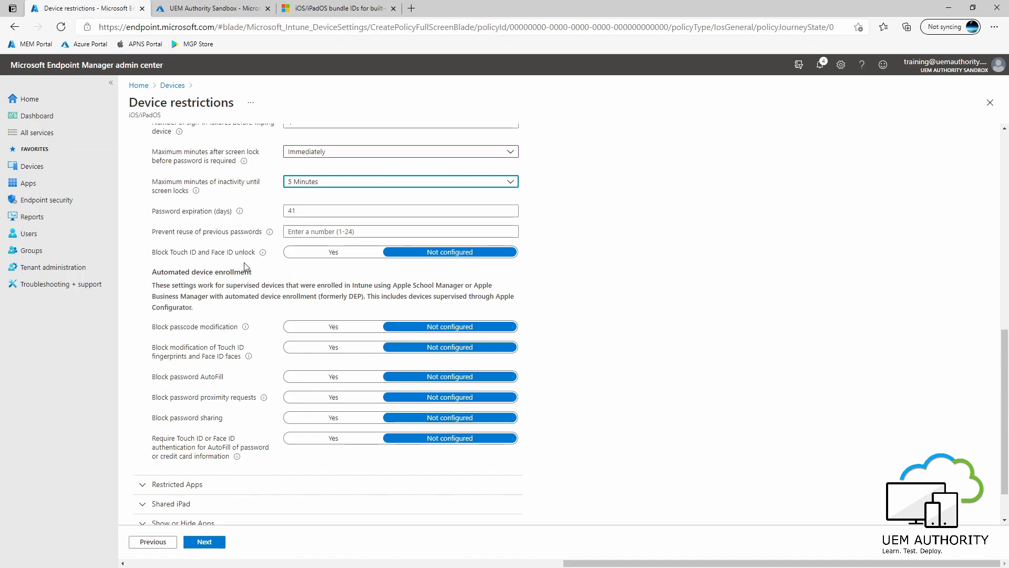
scroll(270, 329, "up", 6)
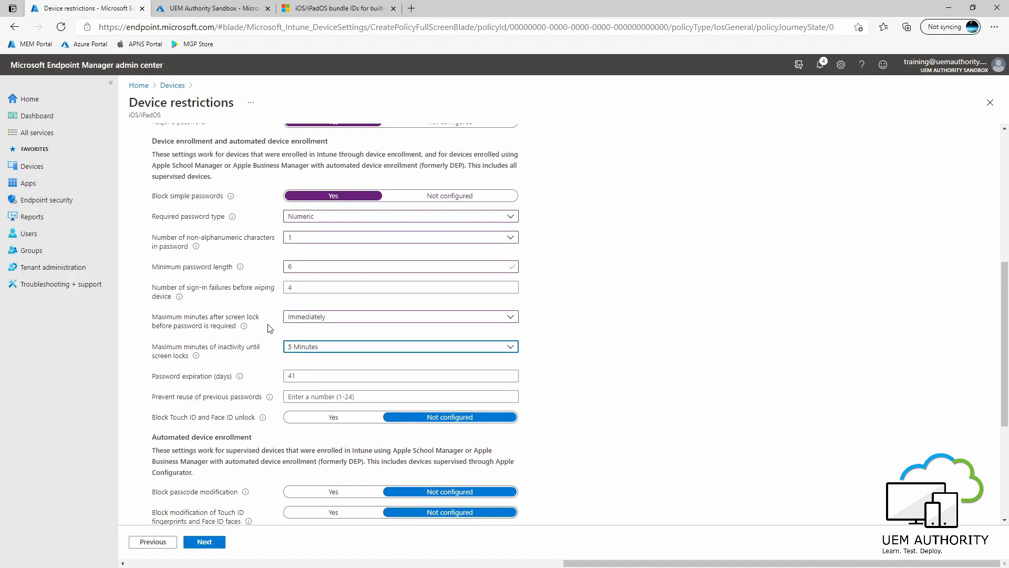
left_click(161, 183)
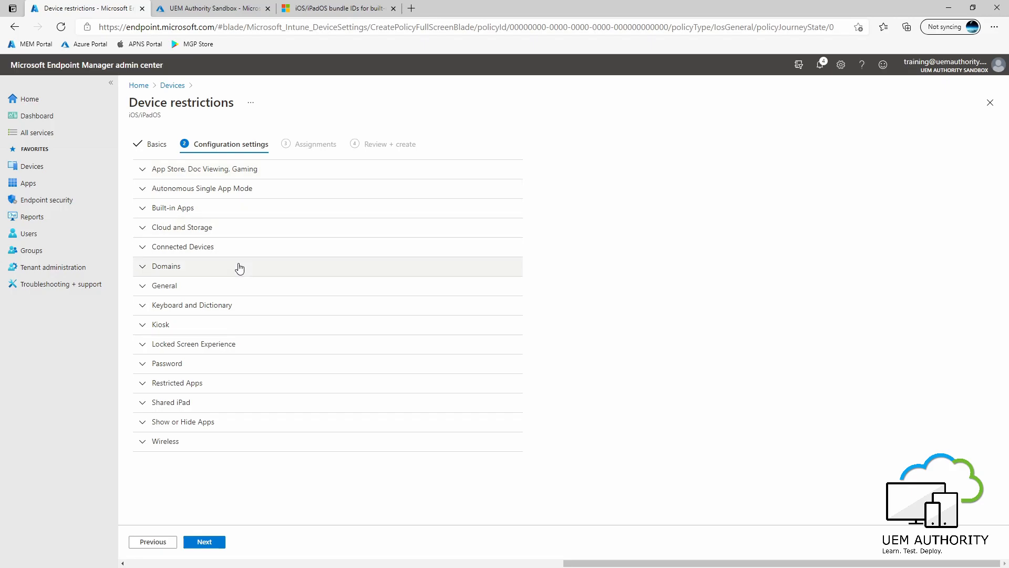
Expand Show or Hide Apps and copy Game Center's bundle ID, com.apple.gamecenter, from the Microsoft Docs page on built-in iOS app bundle IDs
left_click(180, 422)
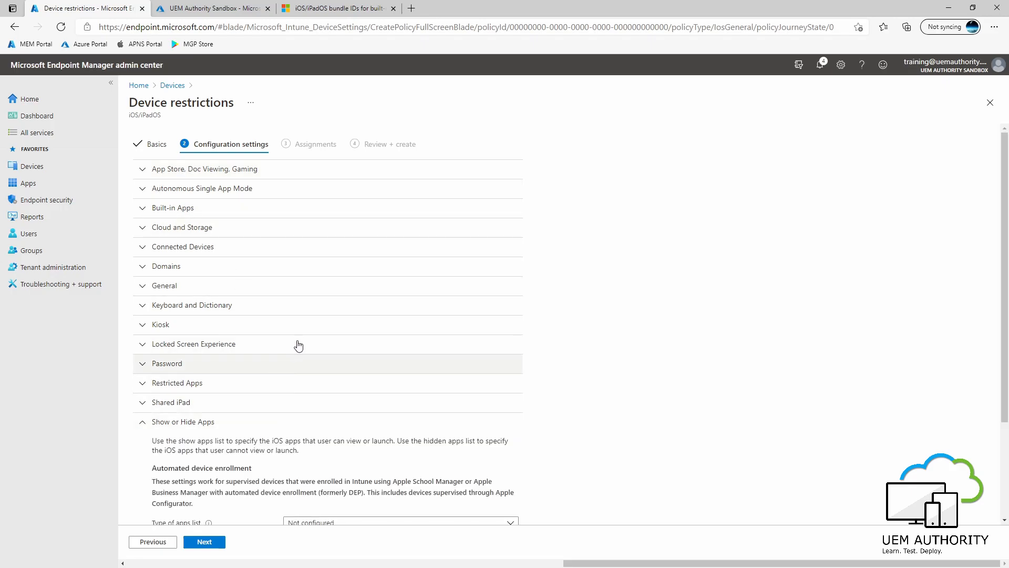
scroll(297, 347, "down", 3)
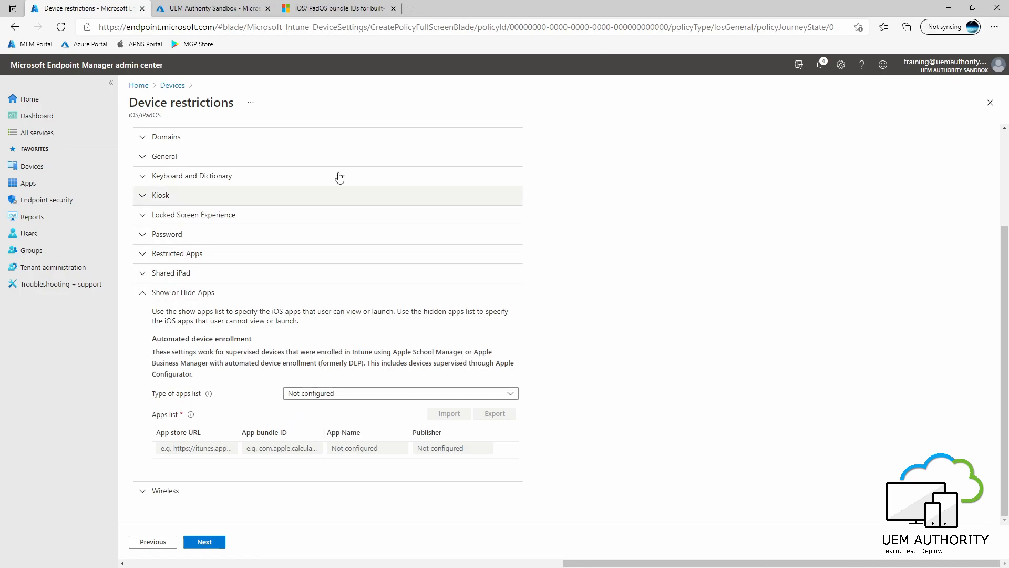
left_click(321, 11)
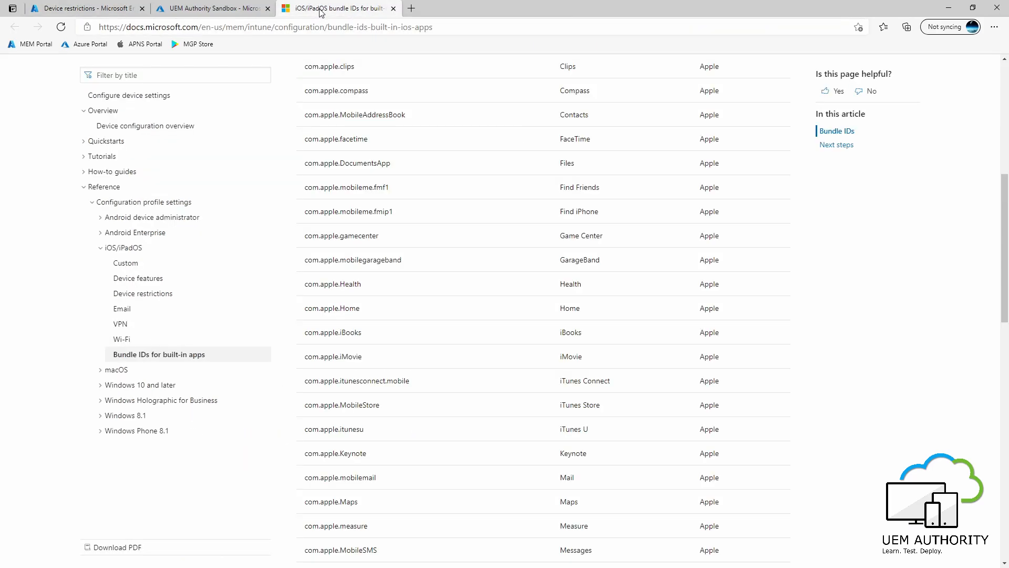
scroll(278, 248, "up", 7)
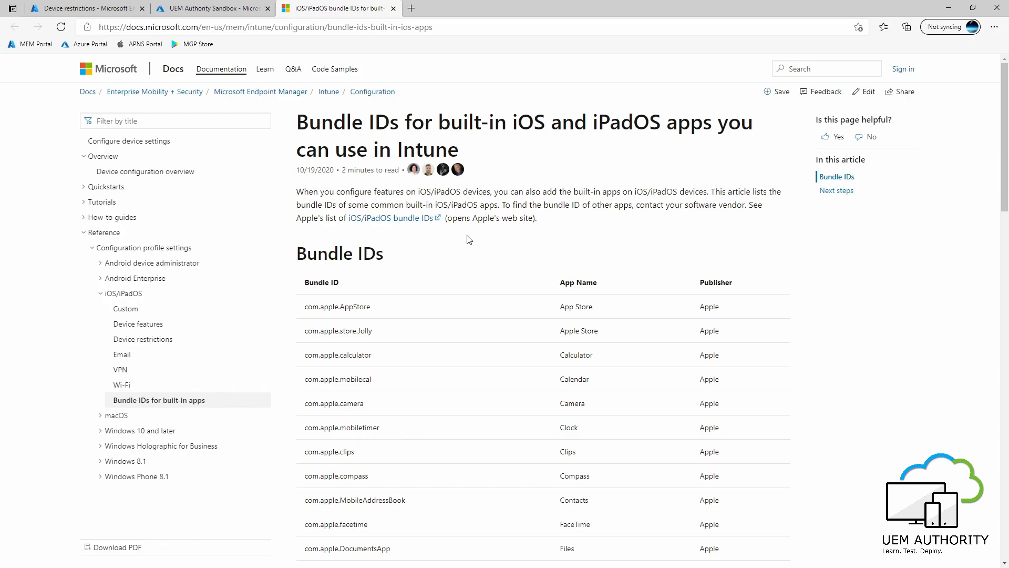
scroll(469, 239, "down", 7)
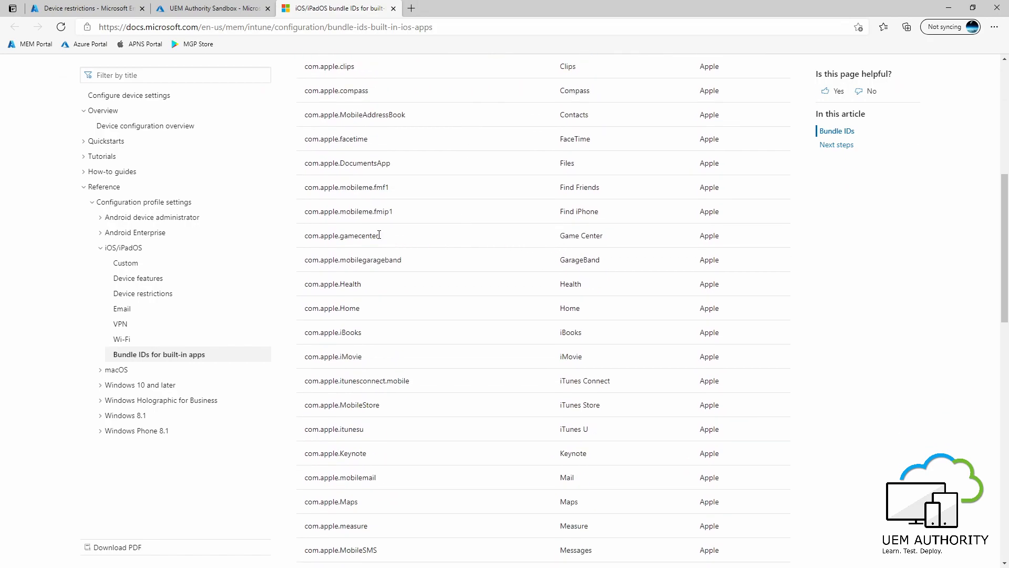
left_click_drag(378, 236, 300, 238)
key("ctrl+c")
Back in the device restrictions profile, set the apps list type to Hidden apps and add com.apple.gamecenter with the app name Game Center
left_click(85, 7)
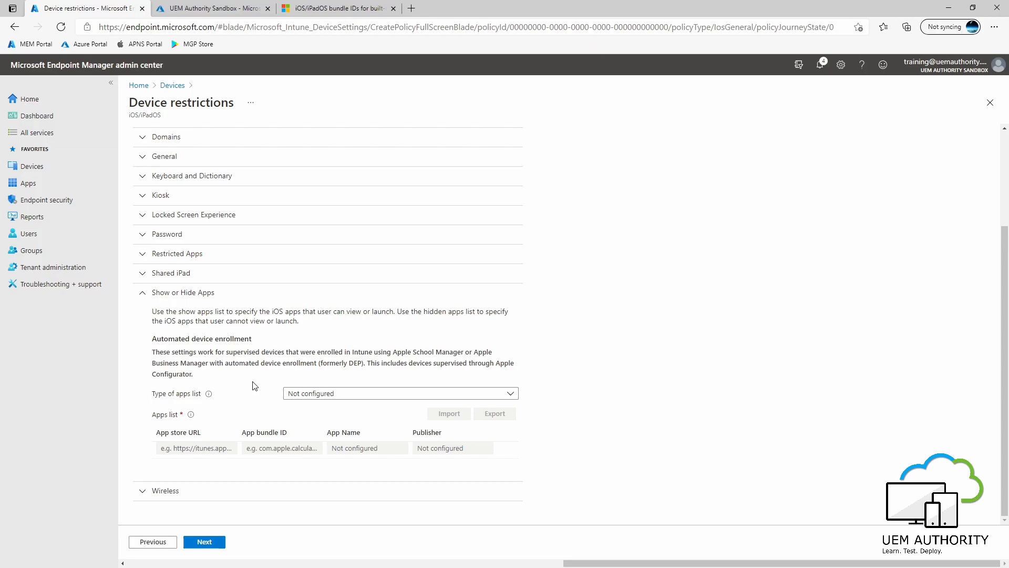
left_click(342, 401)
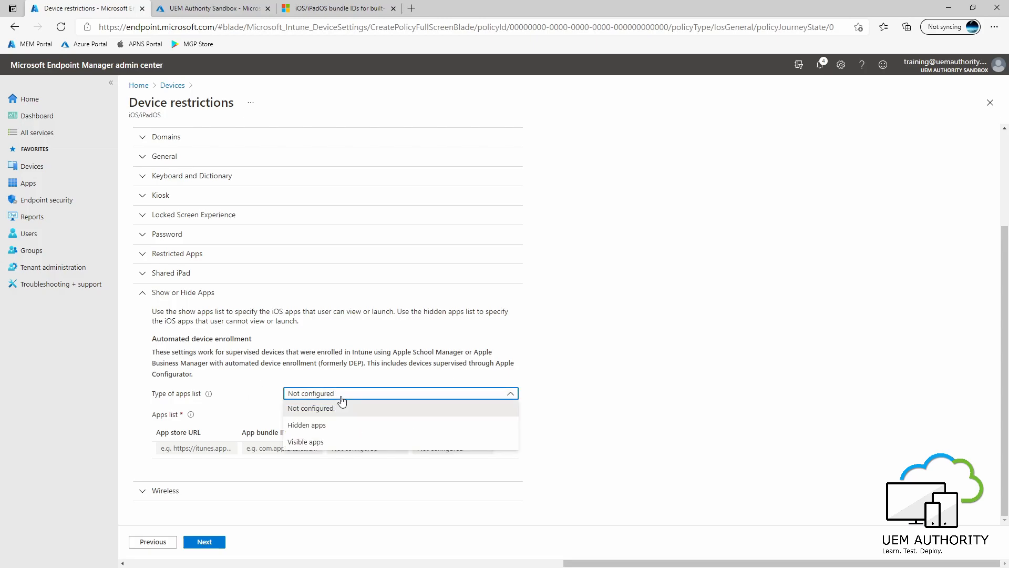
left_click(322, 427)
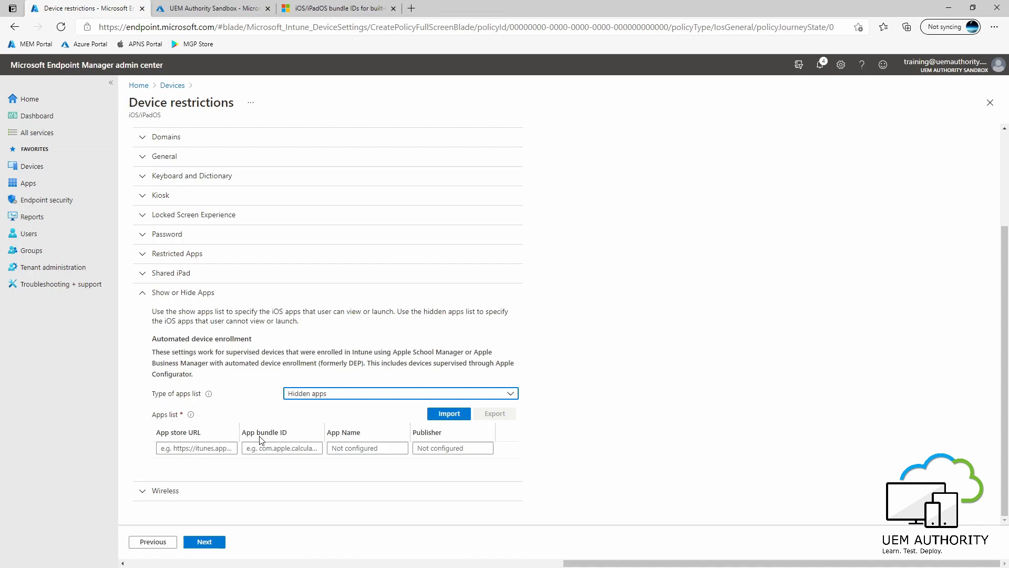
left_click(276, 450)
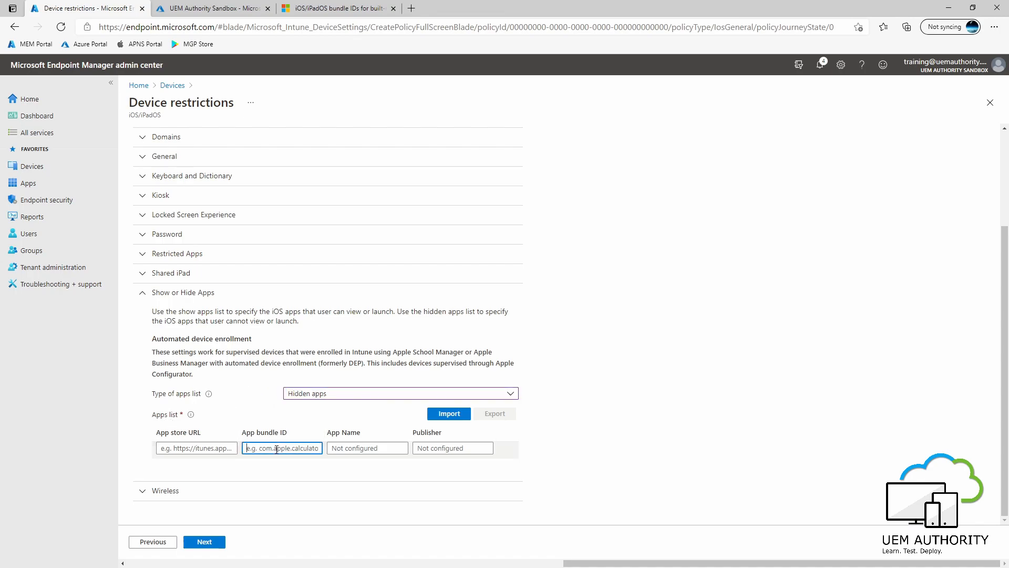
key("ctrl+v")
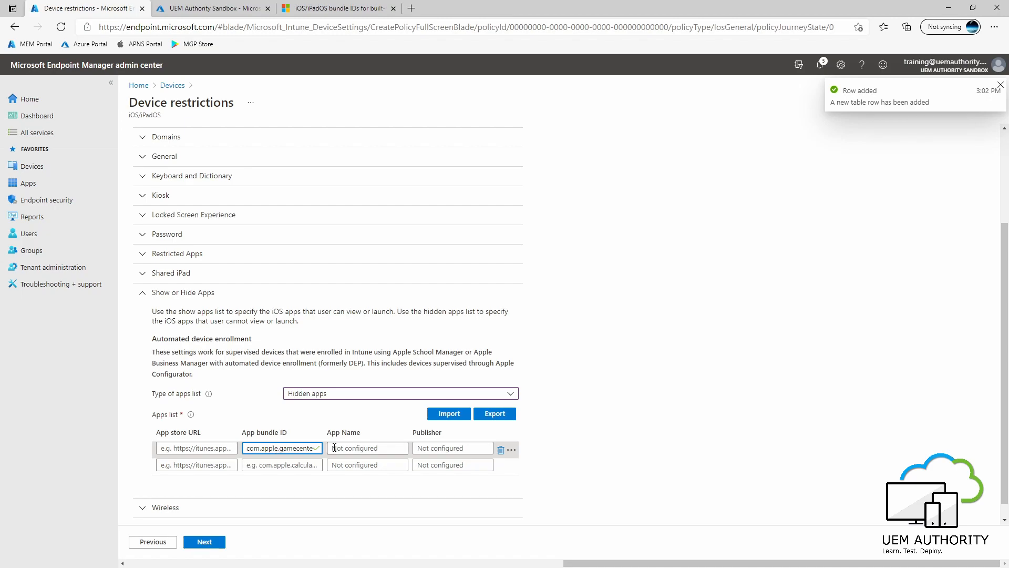
left_click(355, 447)
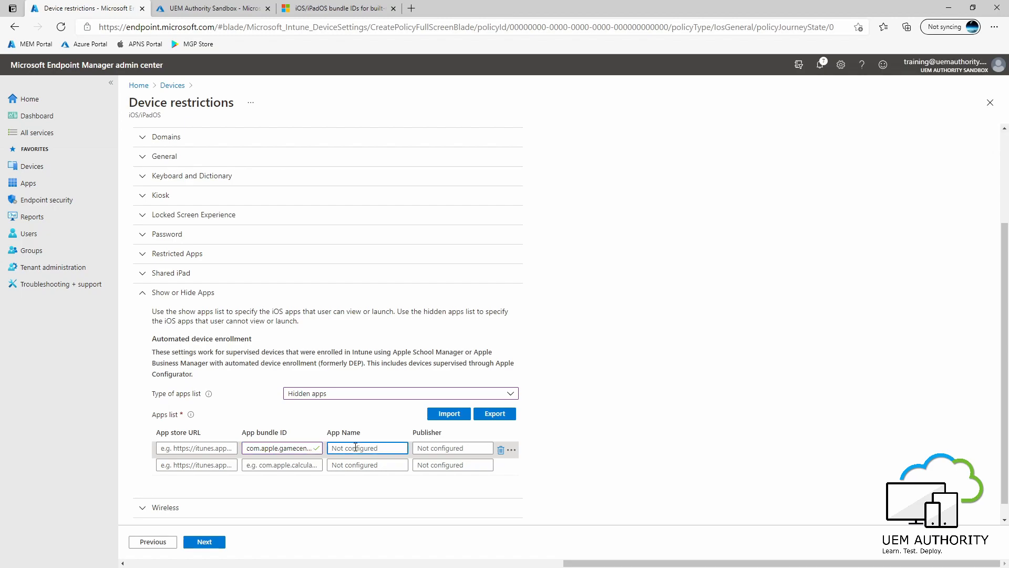
type("Game Center")
left_click(269, 410)
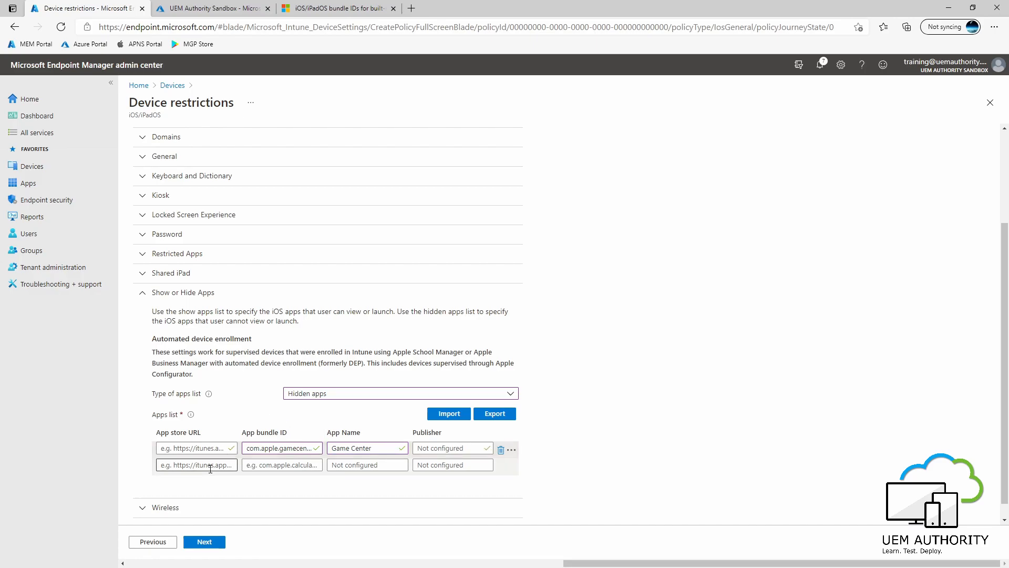
Under Wireless, set Block data roaming to Yes and collapse the section
scroll(157, 468, "down", 1)
left_click(167, 495)
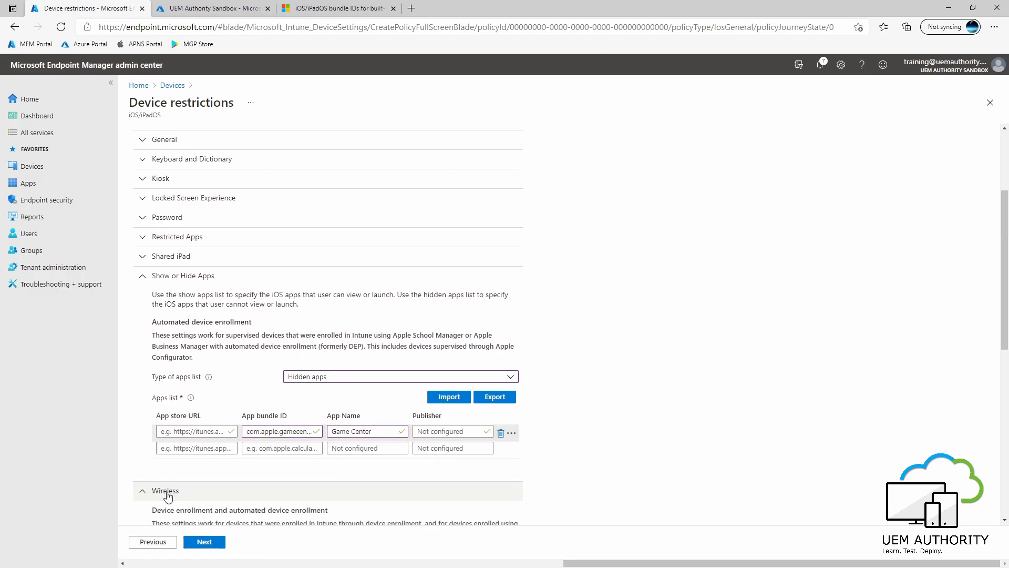
scroll(214, 344, "down", 3)
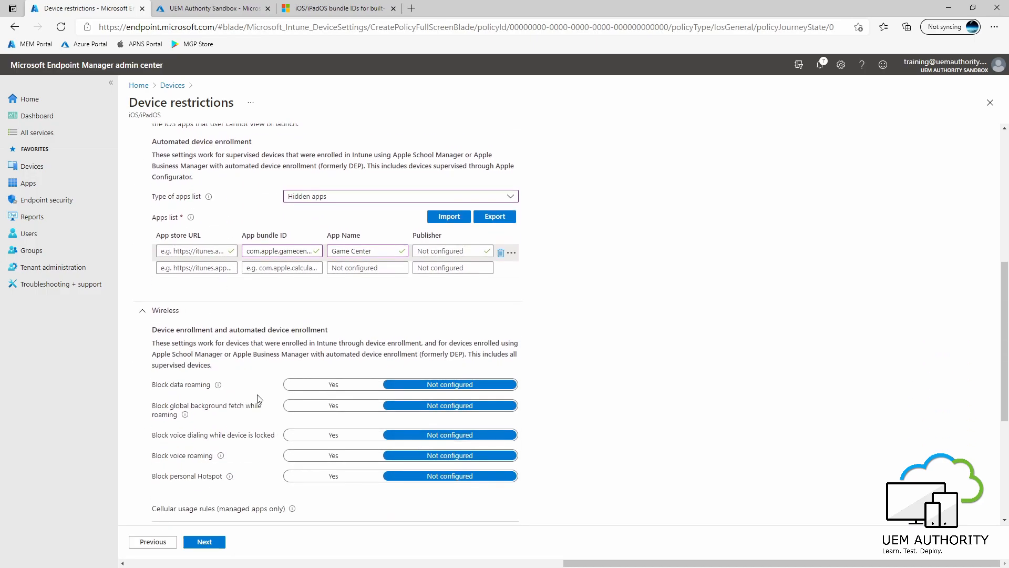
left_click(330, 385)
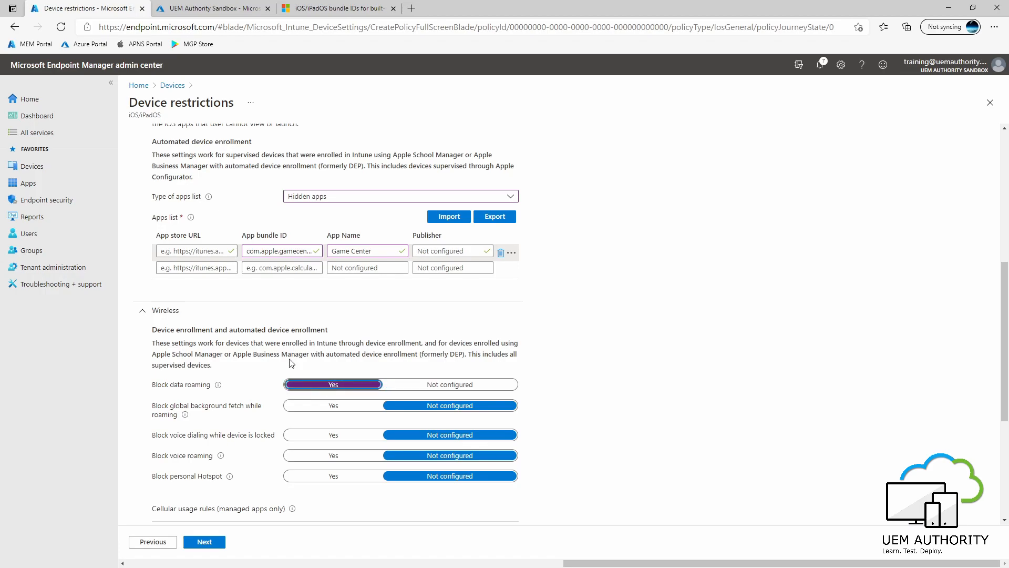
left_click(161, 315)
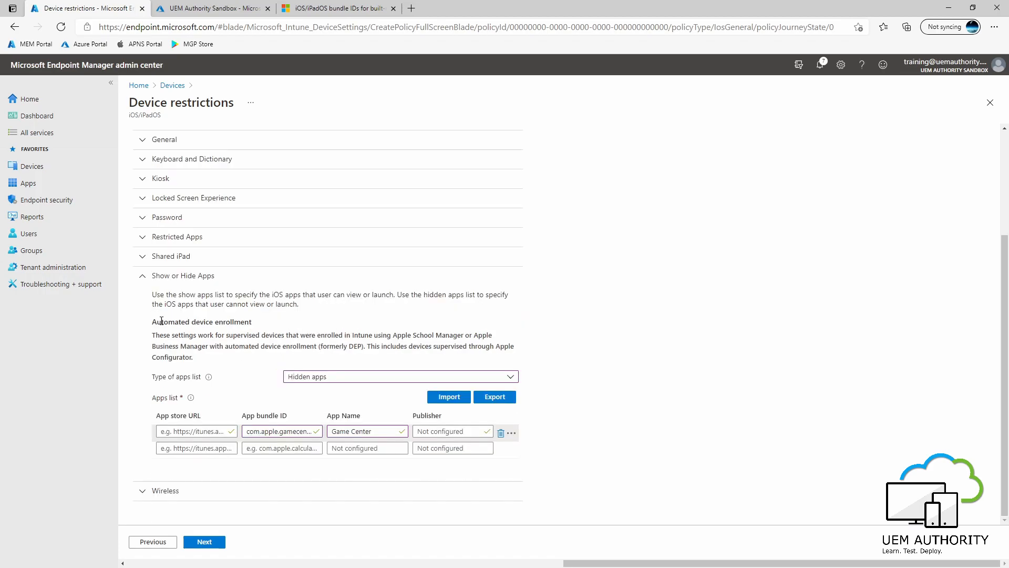
Collapse Show or Hide Apps and assign the device restrictions profile to the Corporate Devices group
left_click(163, 274)
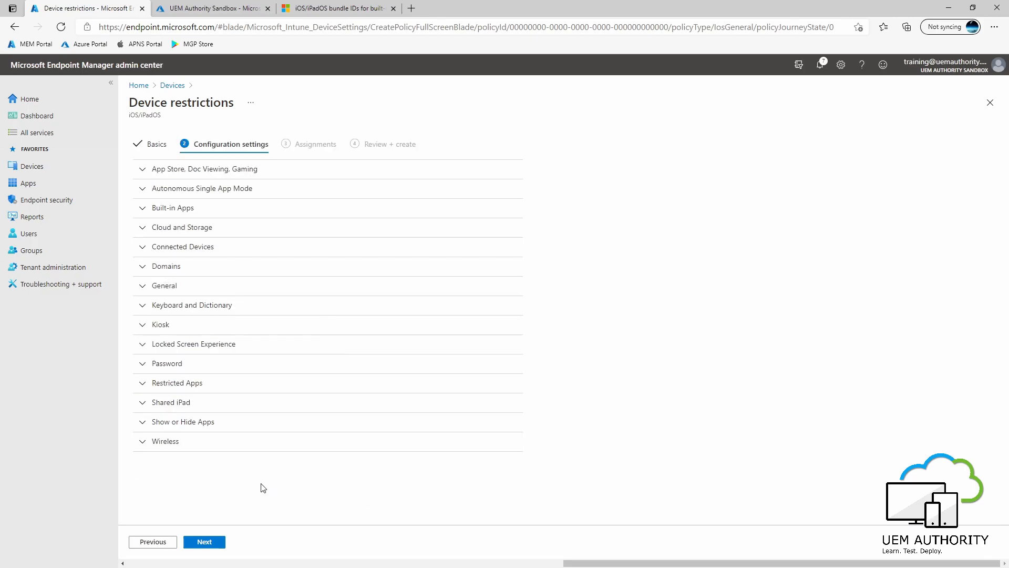
left_click(204, 543)
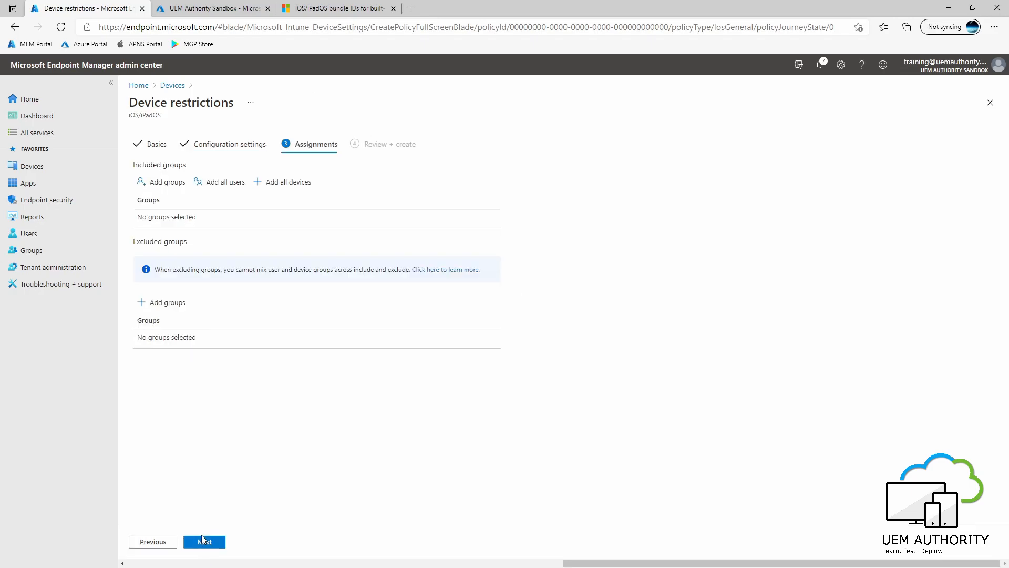
left_click(154, 184)
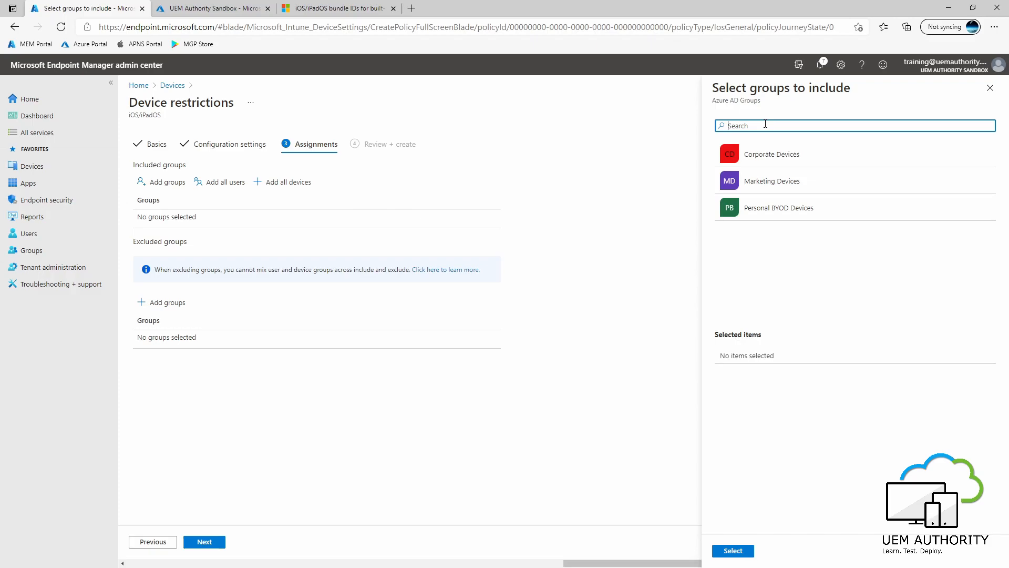
left_click(780, 153)
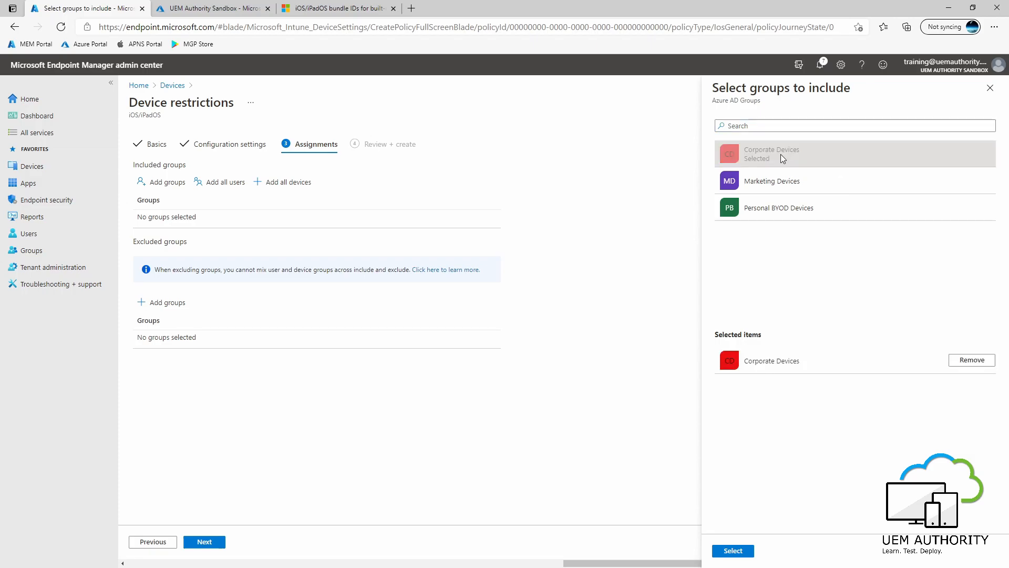
left_click(738, 552)
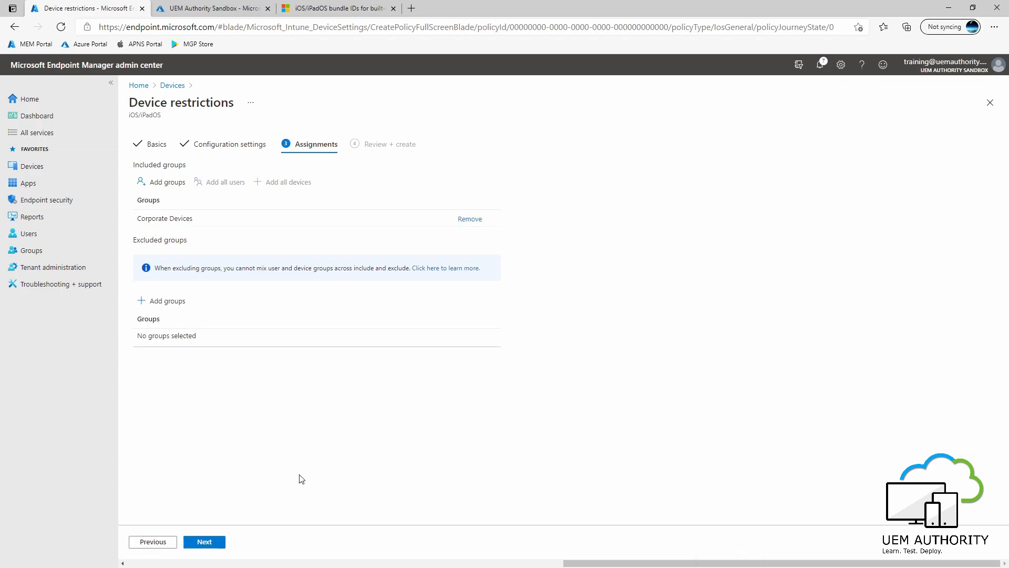
Review the summary of the iOS - Device Restrictions Profile down to its assignments and create the profile
left_click(206, 544)
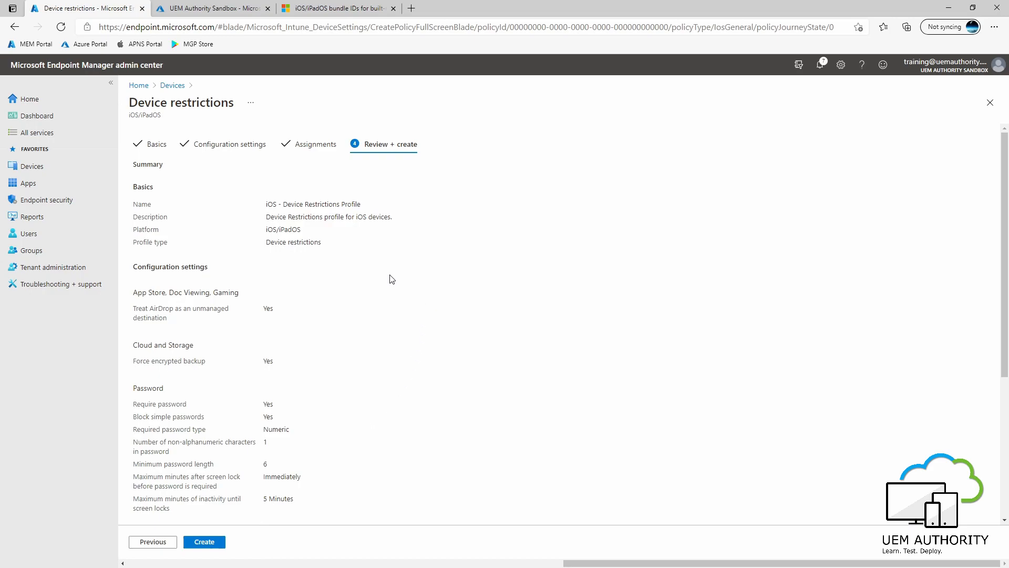
scroll(389, 278, "down", 1)
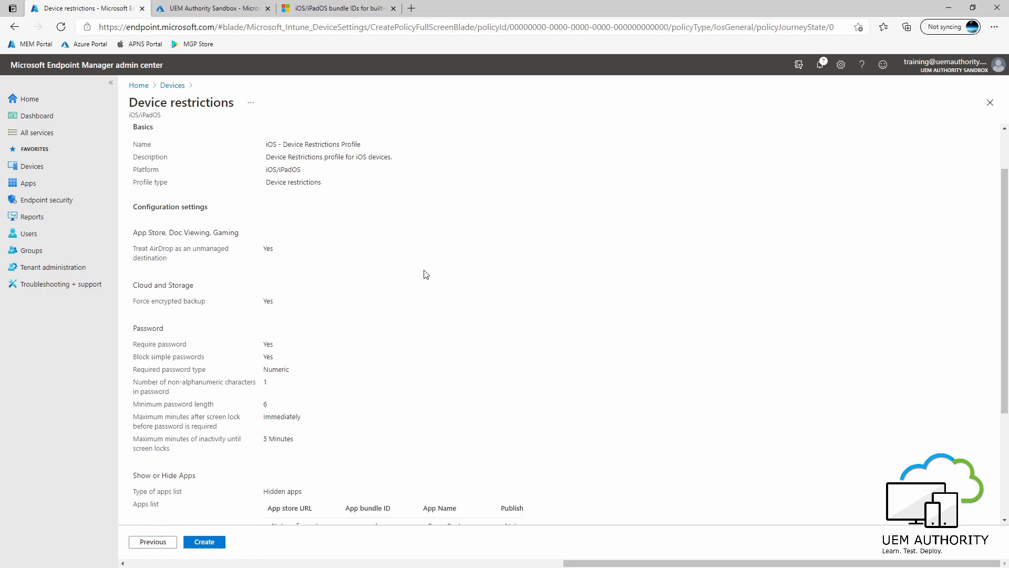
scroll(426, 273, "down", 1)
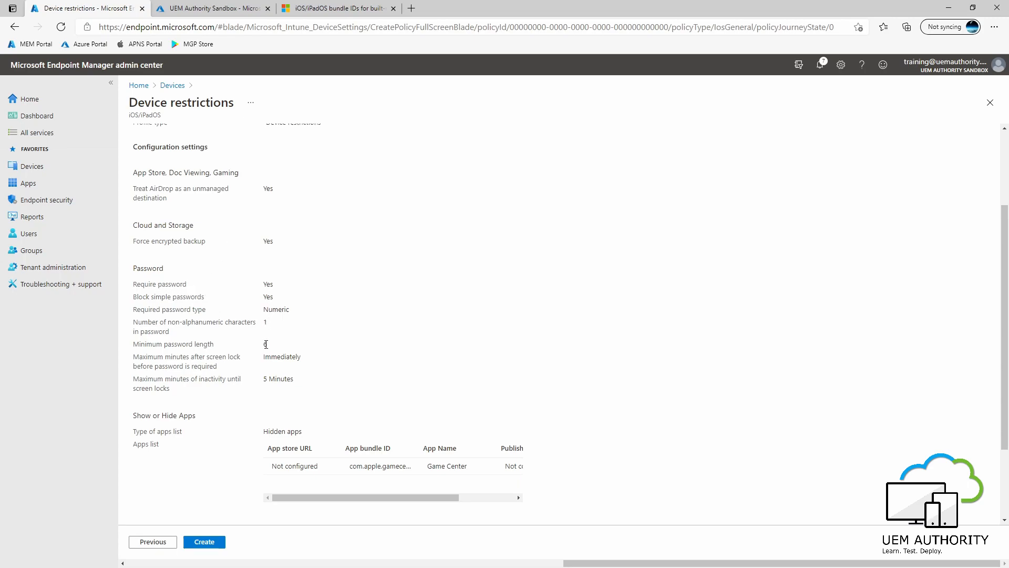
scroll(192, 475, "down", 2)
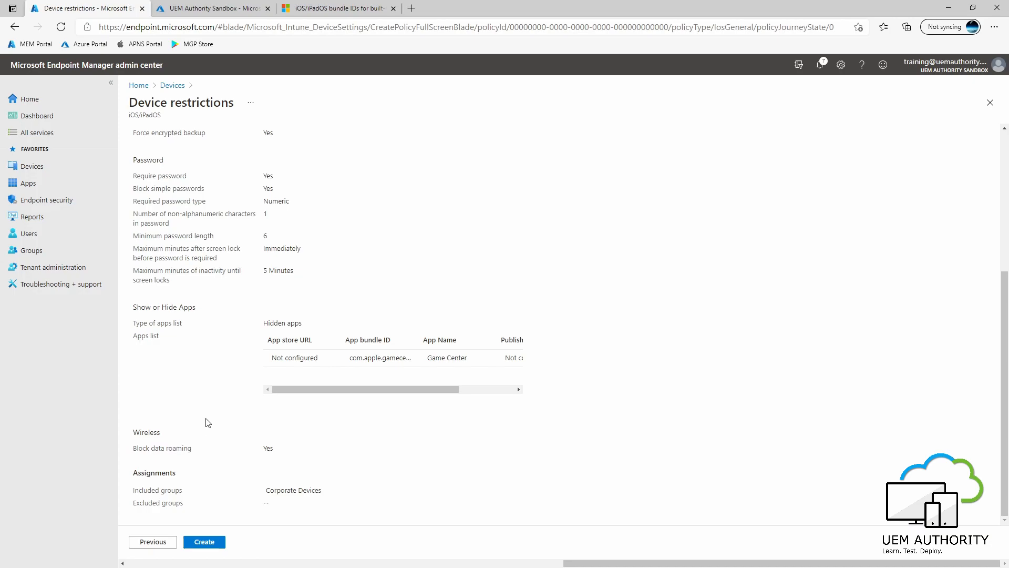
left_click(210, 543)
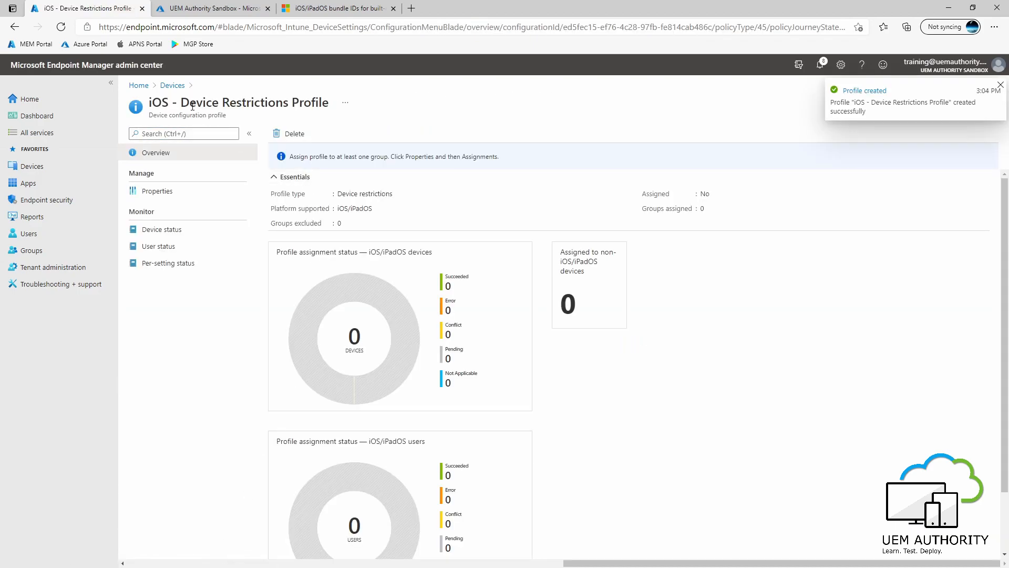
Return to the devices' configuration profiles and start a new profile with platform iOS/iPadOS and profile type Email
left_click(172, 86)
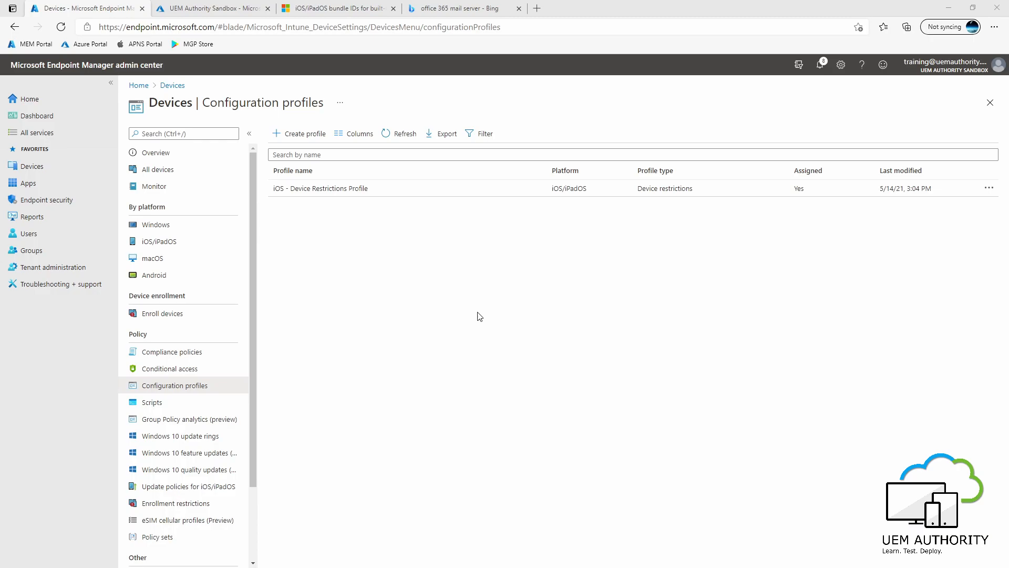
left_click(297, 139)
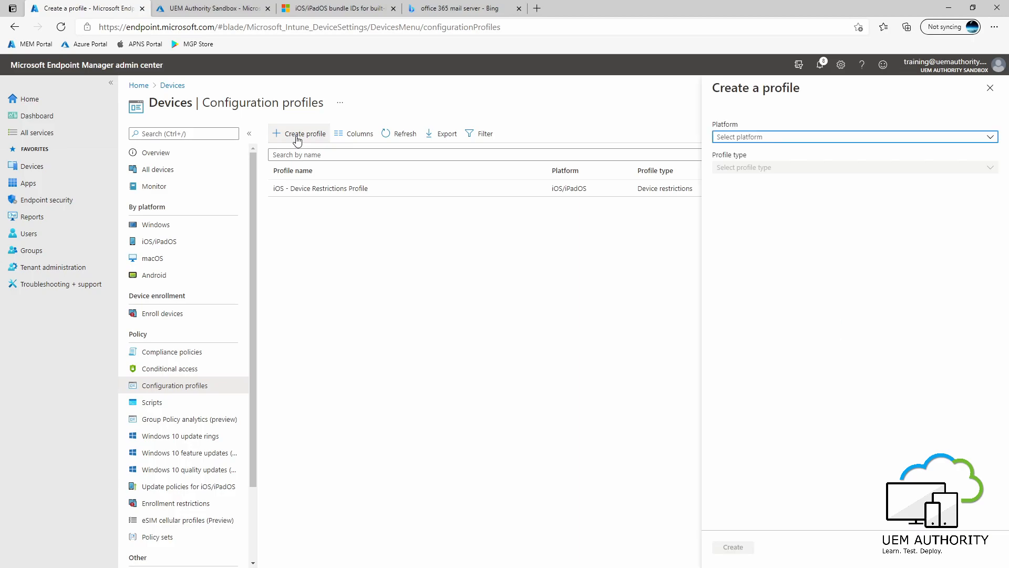
left_click(751, 140)
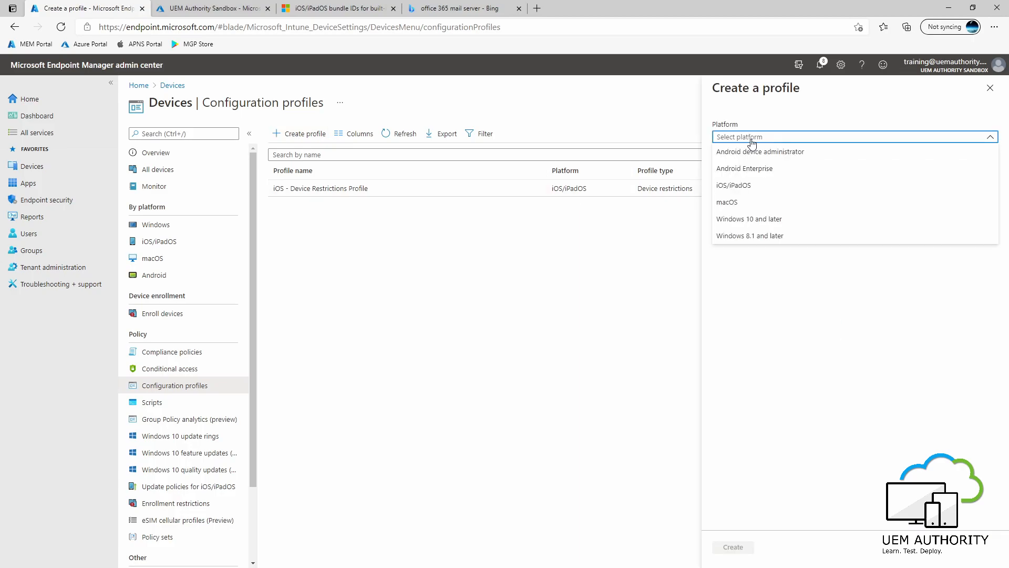
left_click(750, 186)
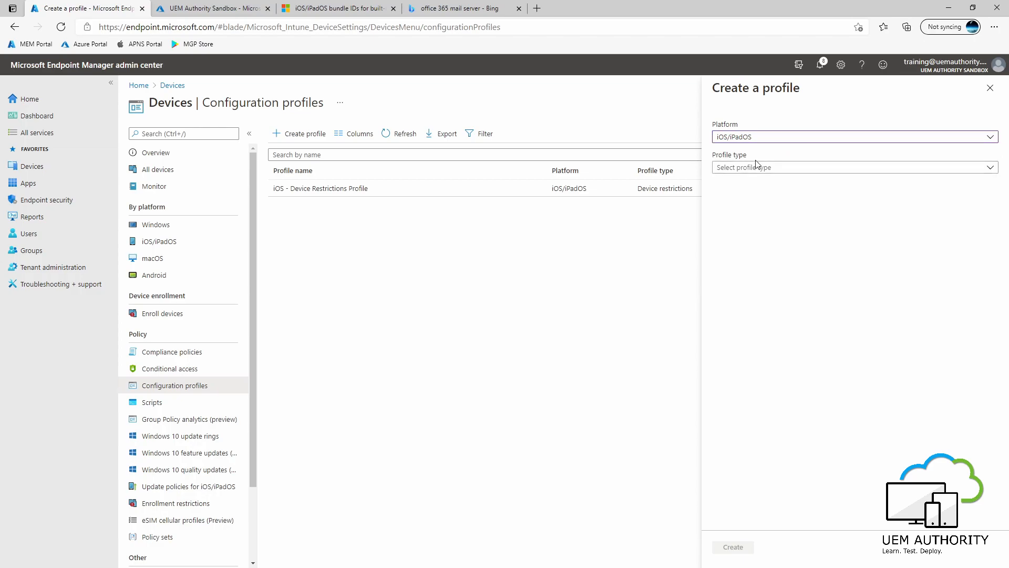
left_click(755, 168)
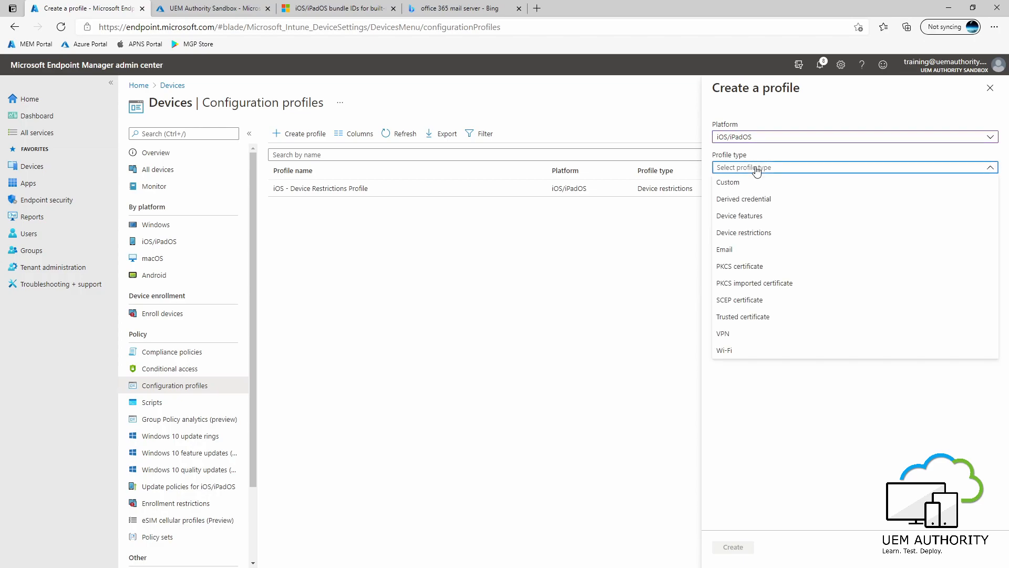
left_click(739, 248)
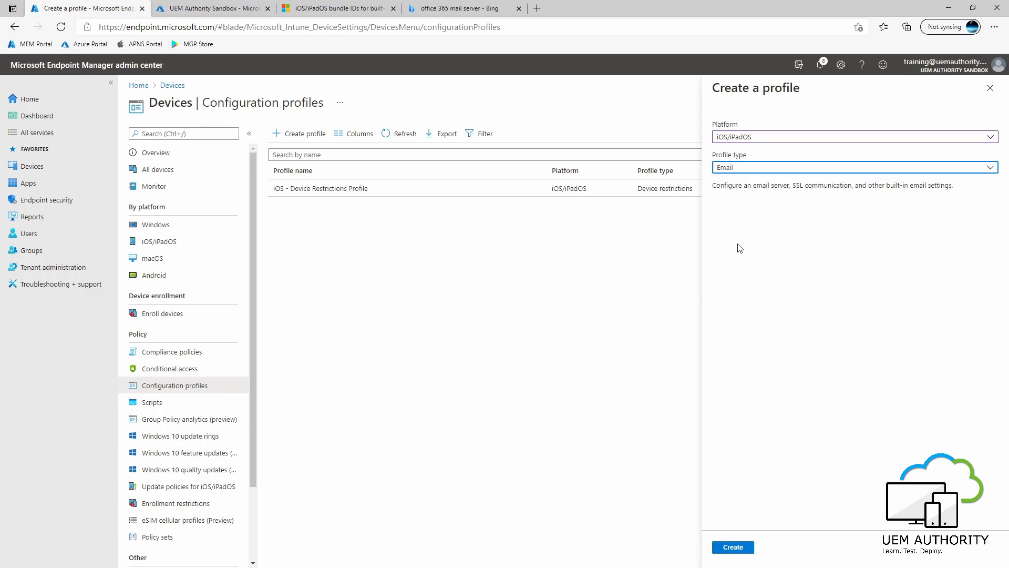
left_click(742, 547)
Name the profile "iOS - Email Profile", describe it as "Email profile for iOS devices." and continue to its configuration settings
left_click(281, 165)
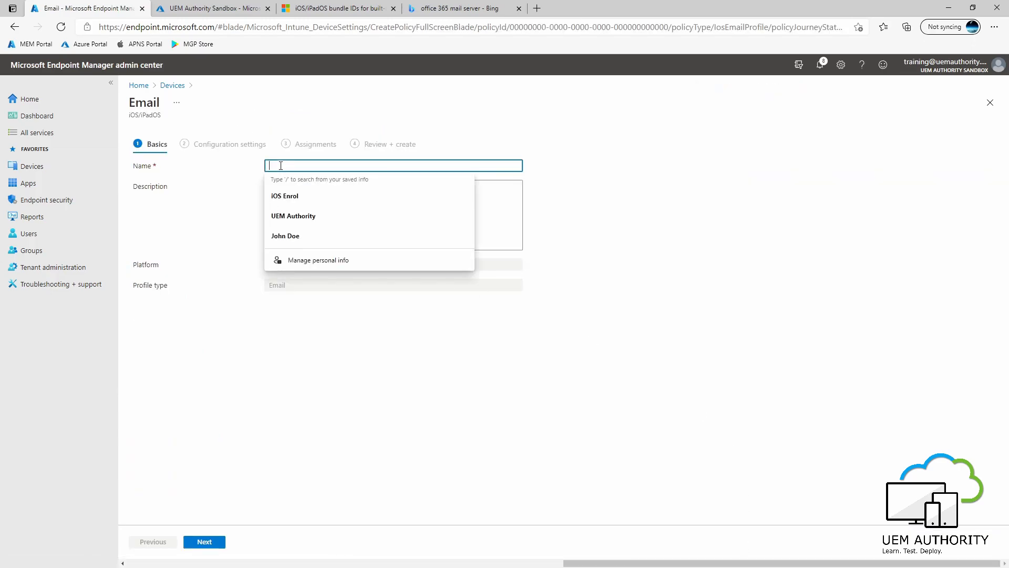
type("iOS")
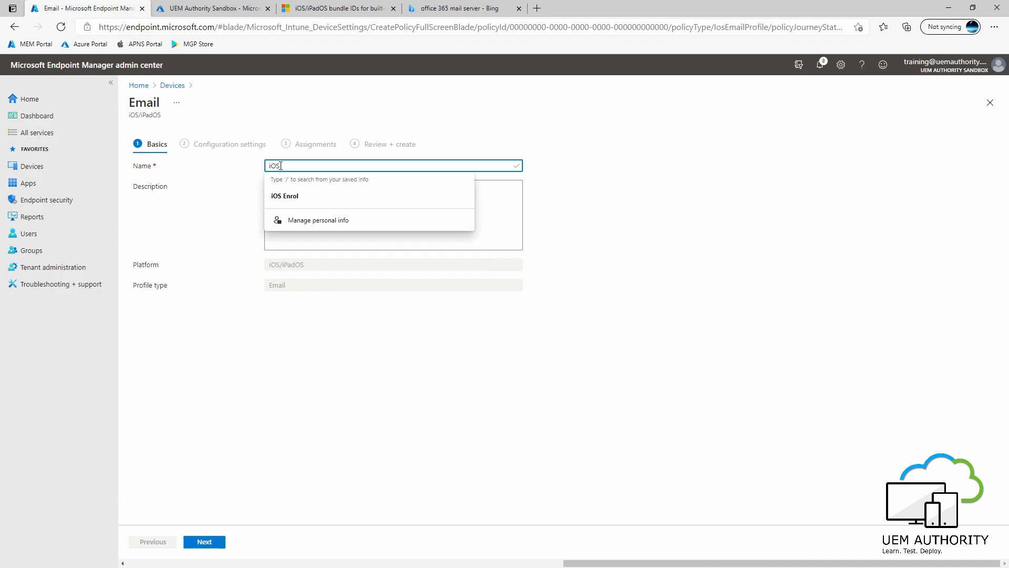
type(" - Email")
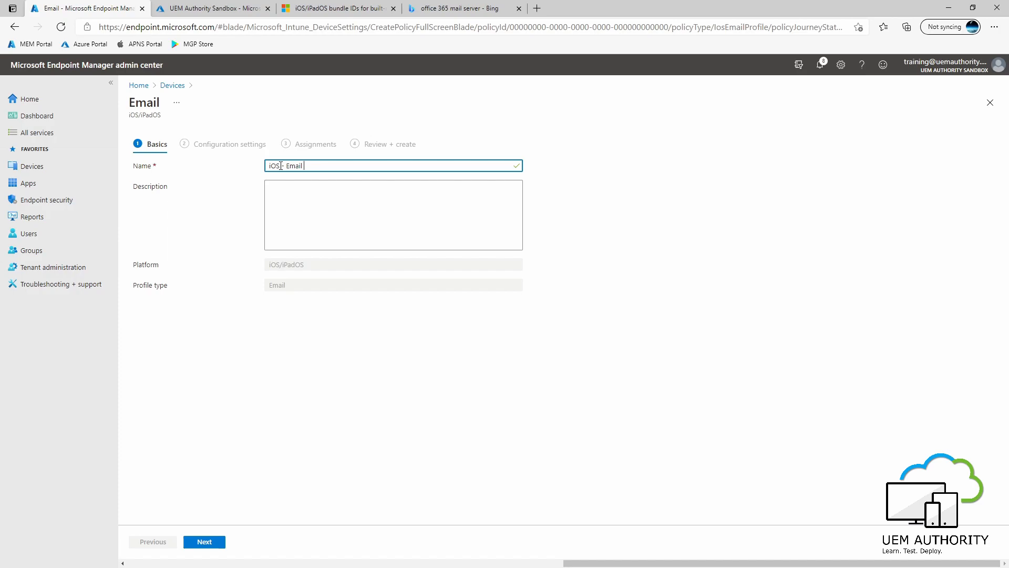
type(" Profile")
left_click(304, 196)
type("Email profile for iOS devices.")
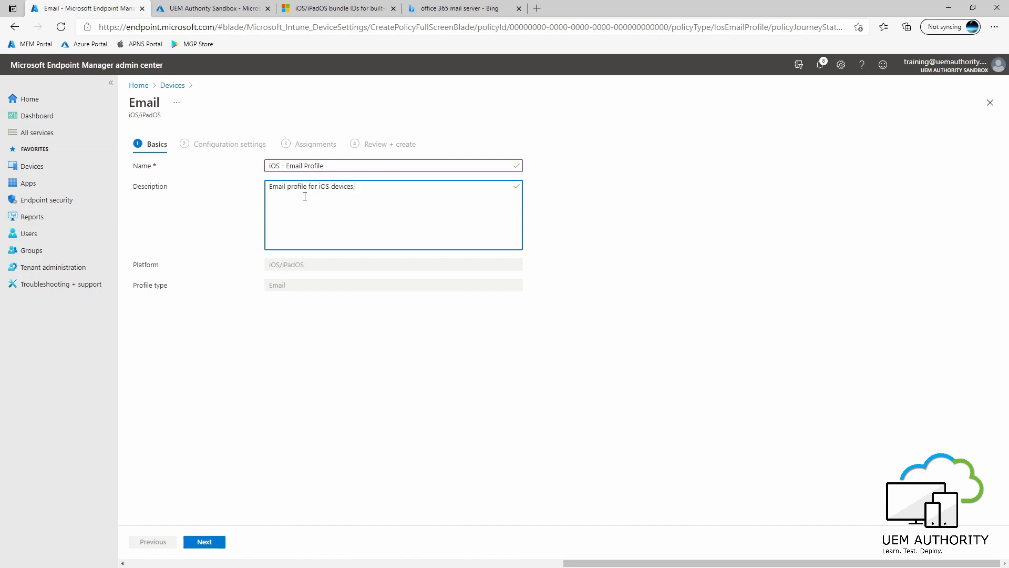
left_click(206, 545)
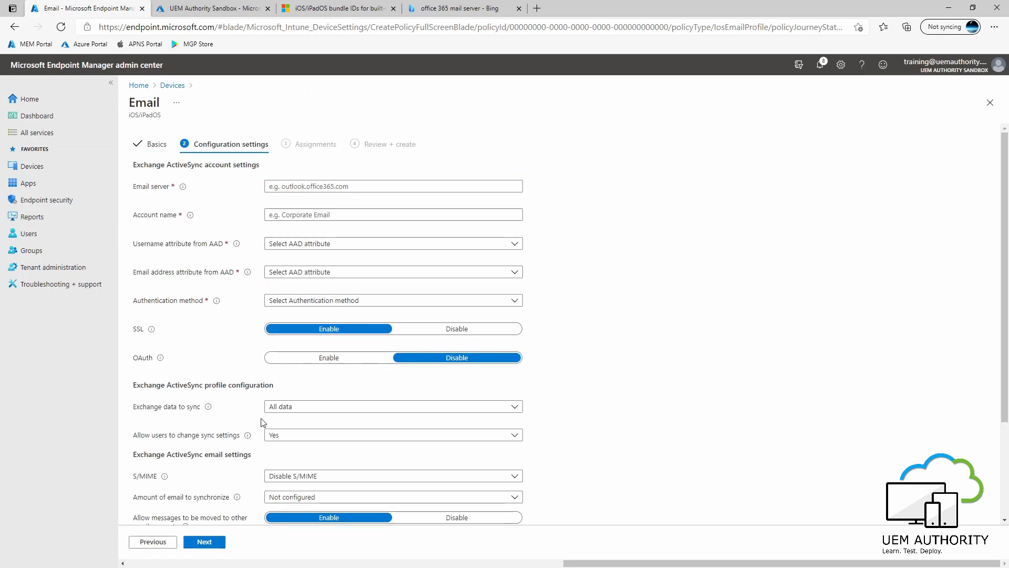
Set the Exchange ActiveSync email server to outlook.office365.com
left_click(294, 187)
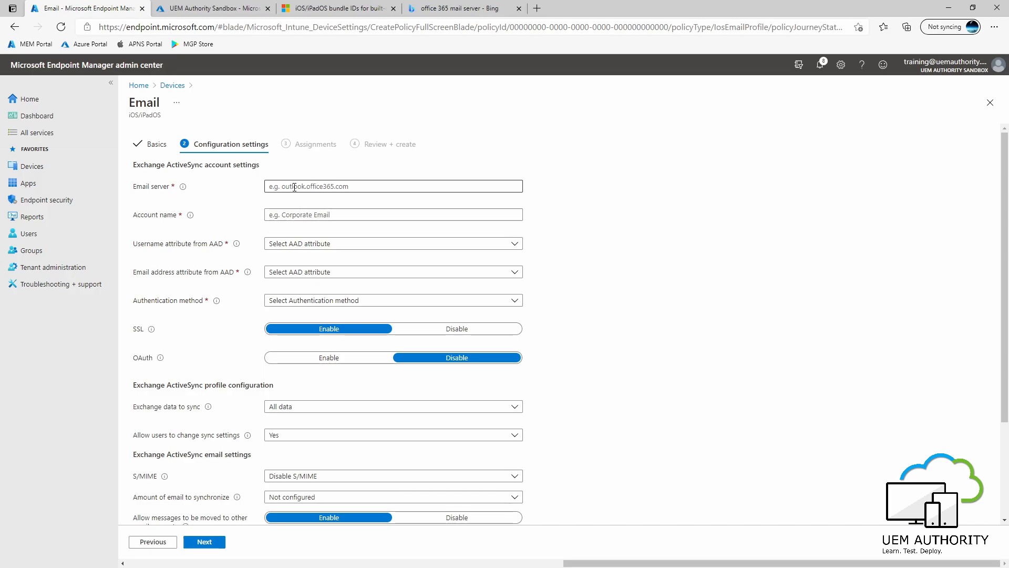
left_click(294, 187)
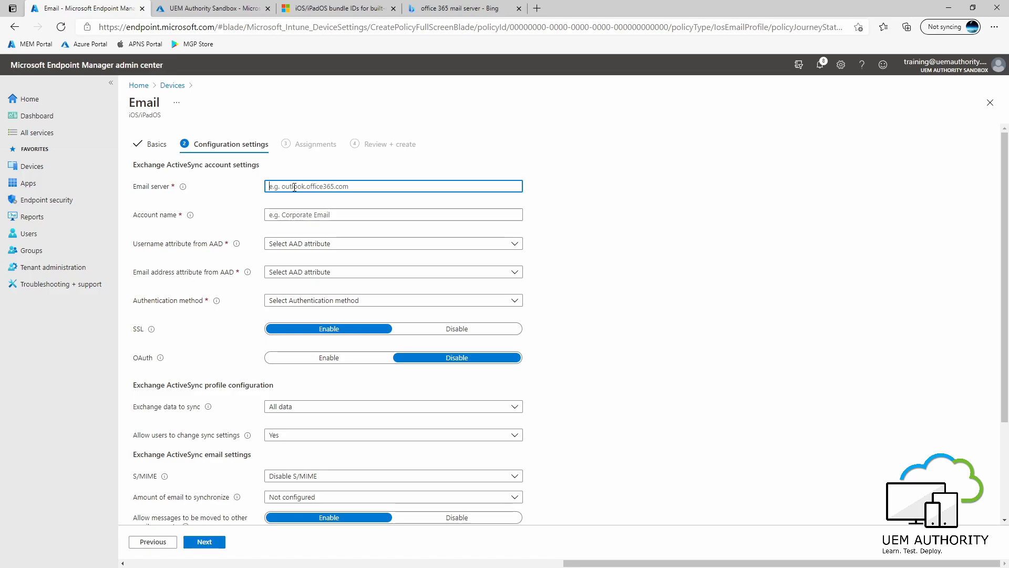
type("outlook.office36")
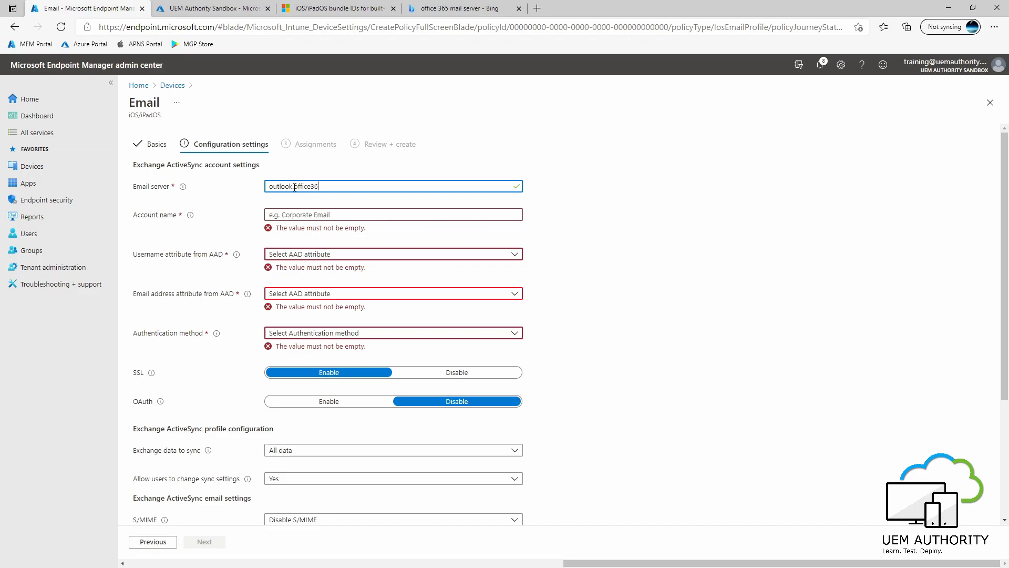
type("5.com")
left_click(568, 247)
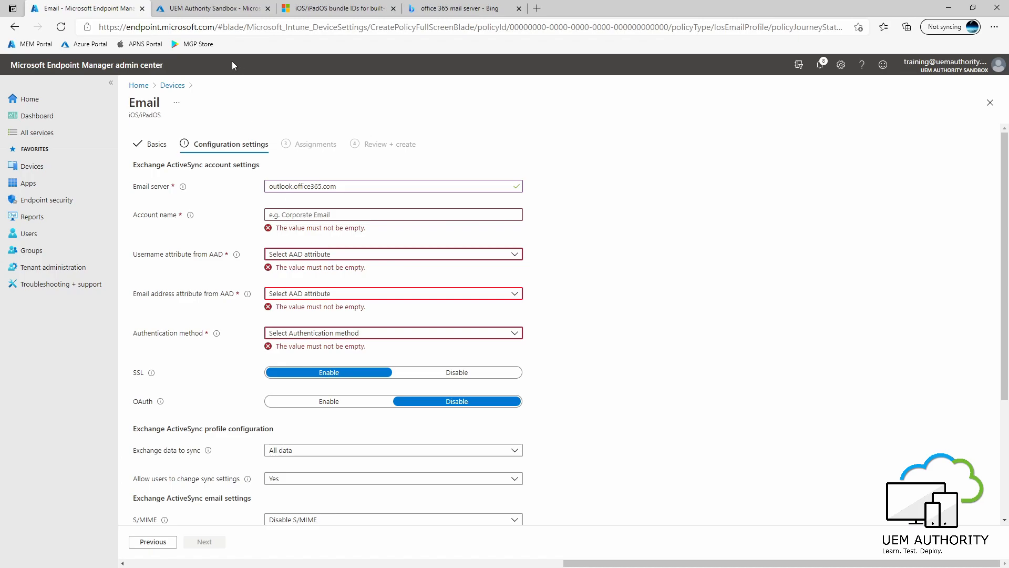
In the Azure portal, open the third listed user's licenses and examine the plans included in Microsoft 365 Apps for business
left_click(191, 10)
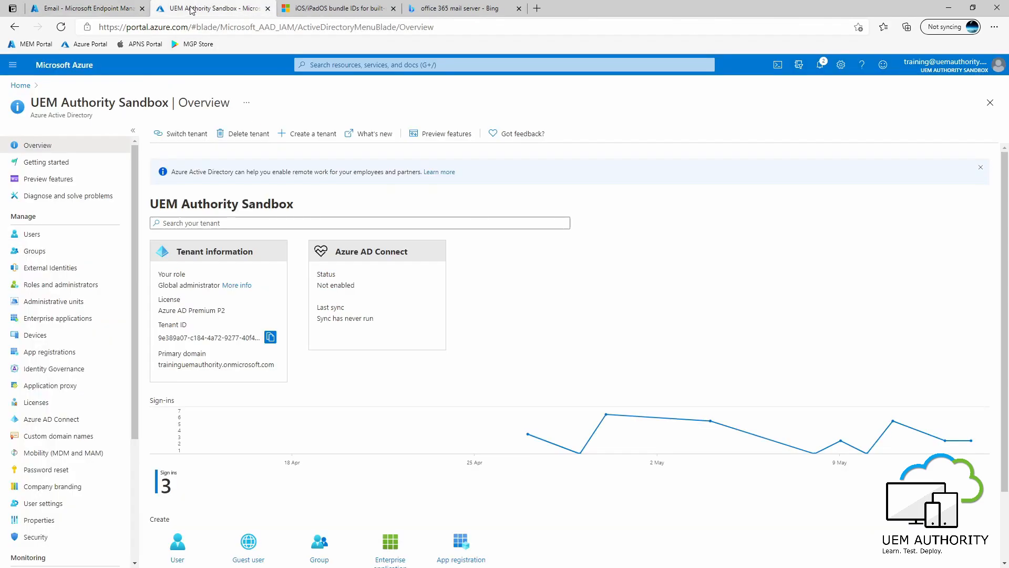
left_click(48, 237)
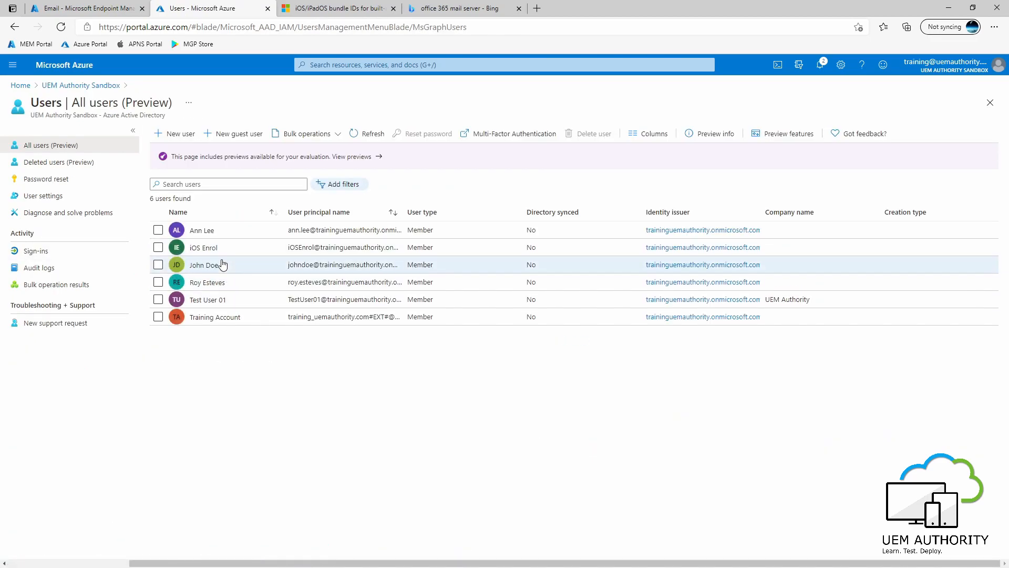
left_click(217, 263)
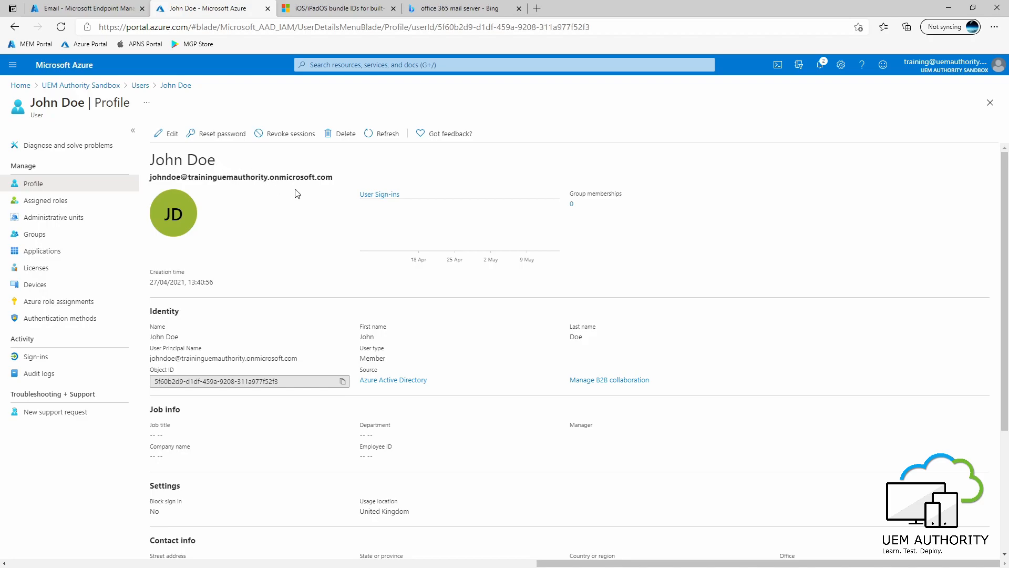
left_click(33, 270)
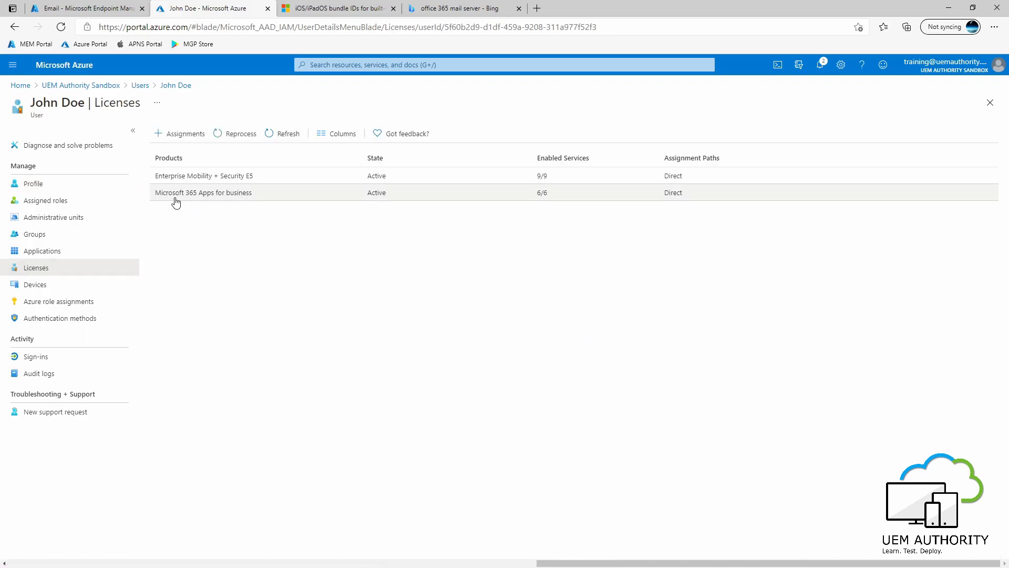
left_click(241, 196)
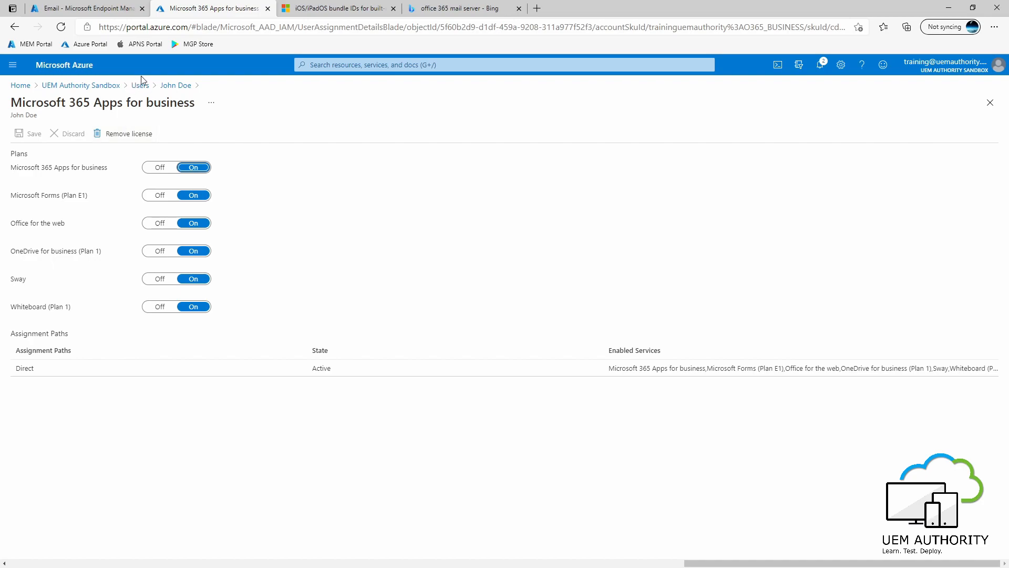
left_click(169, 87)
Copy the email address from the user's Azure profile and enter it as the account name in the Endpoint Manager email profile
left_click(48, 183)
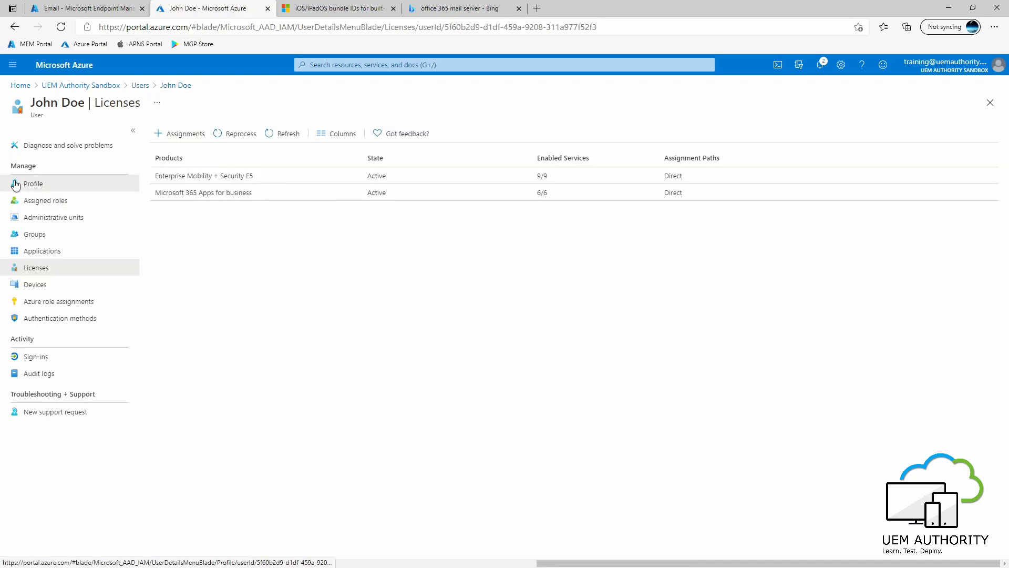
left_click_drag(337, 178, 148, 181)
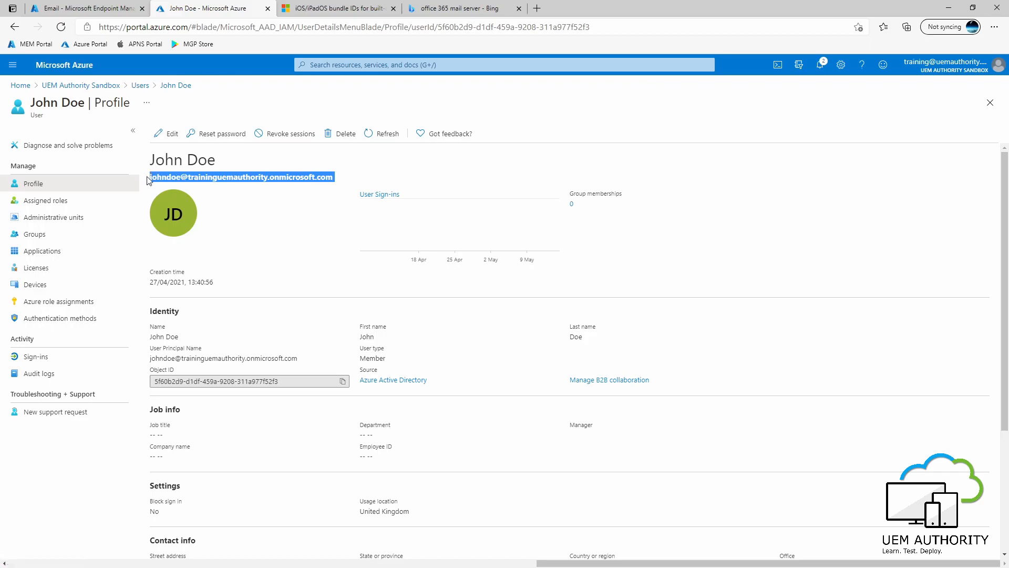
left_click(86, 12)
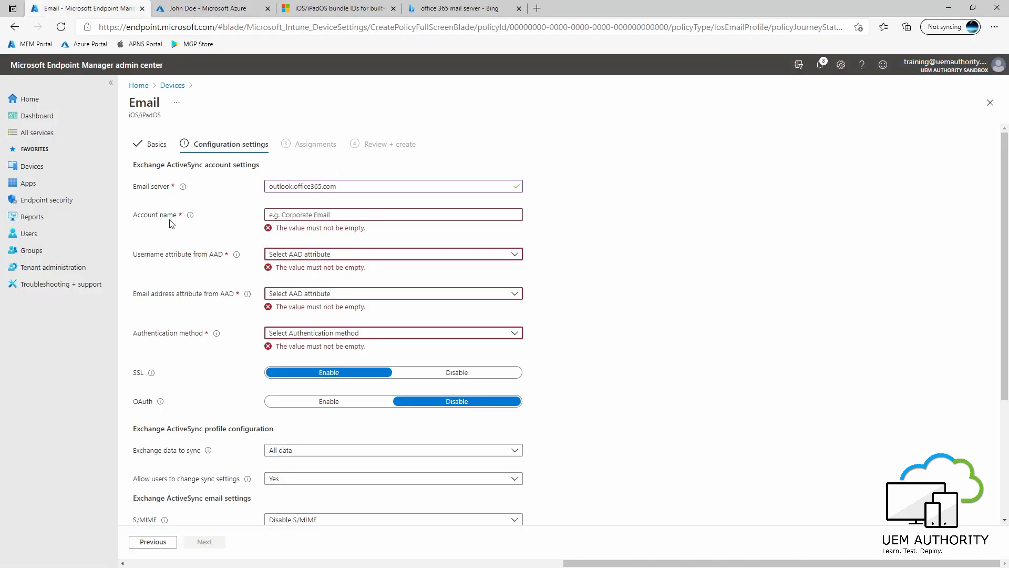
left_click(292, 215)
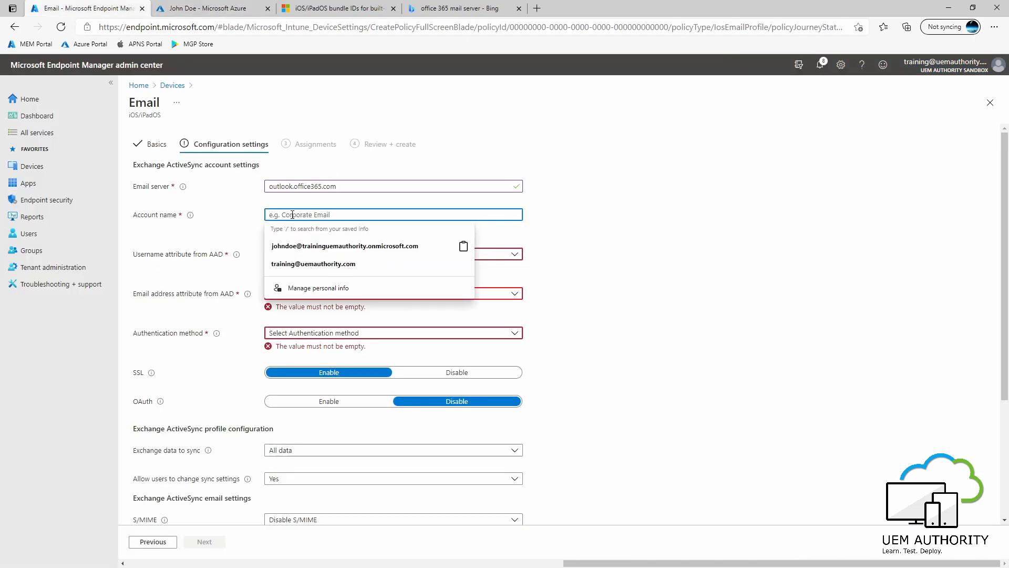
left_click(326, 246)
left_click(558, 259)
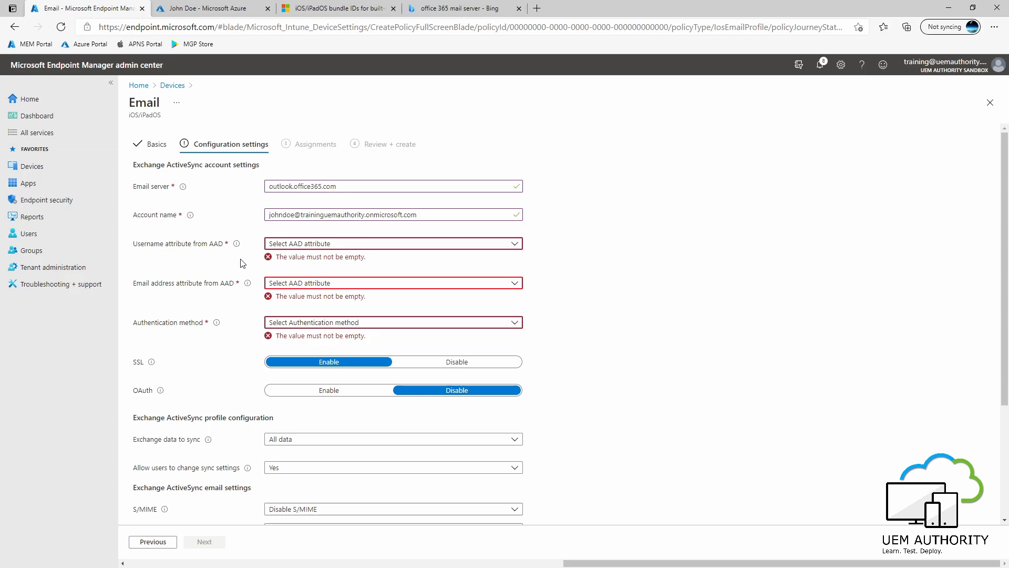
Set the username attribute to User Principal Name, the email address attribute to Primary SMTP Address and the authentication method to Username and password
left_click(311, 242)
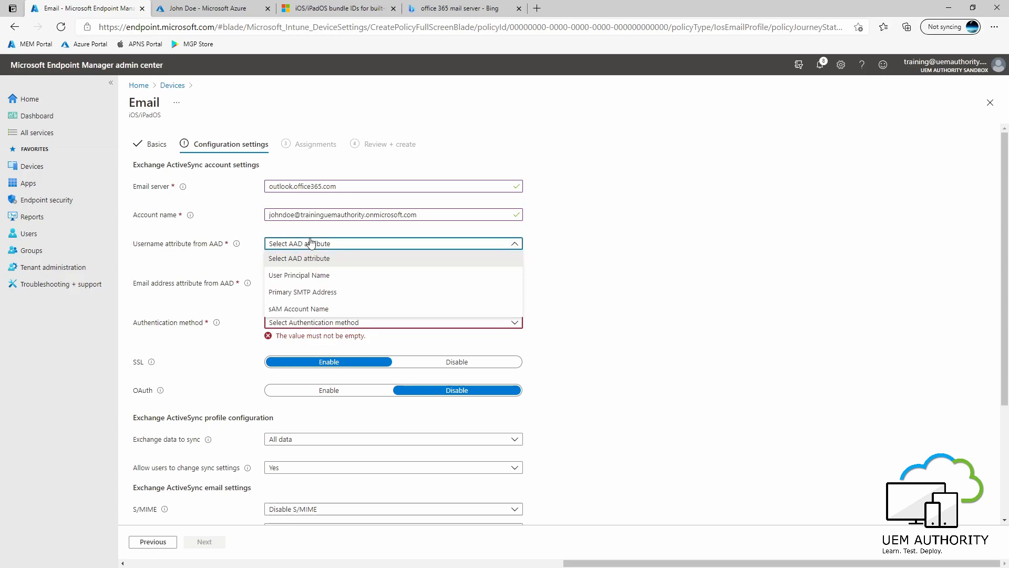
left_click(309, 277)
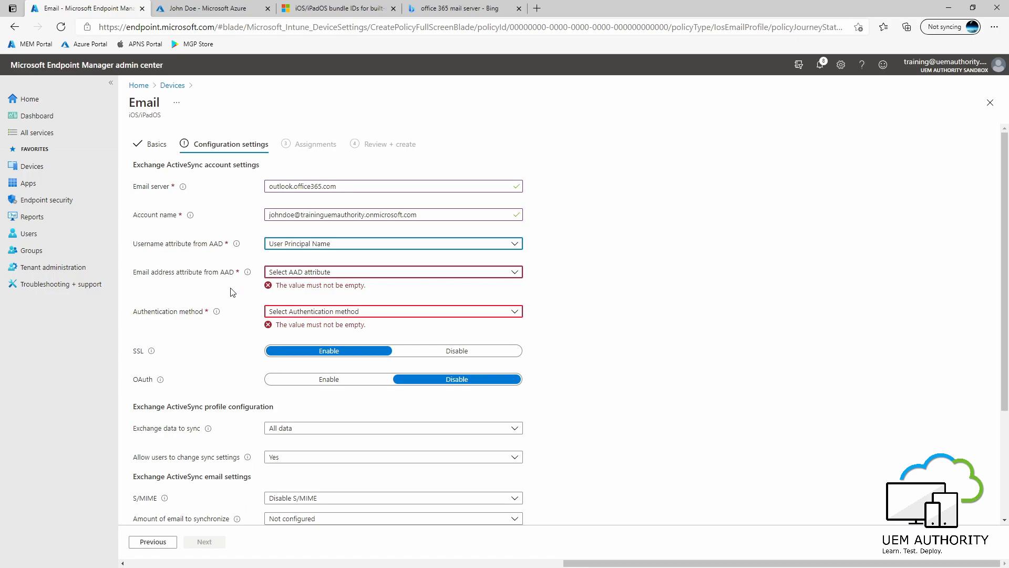
left_click(307, 274)
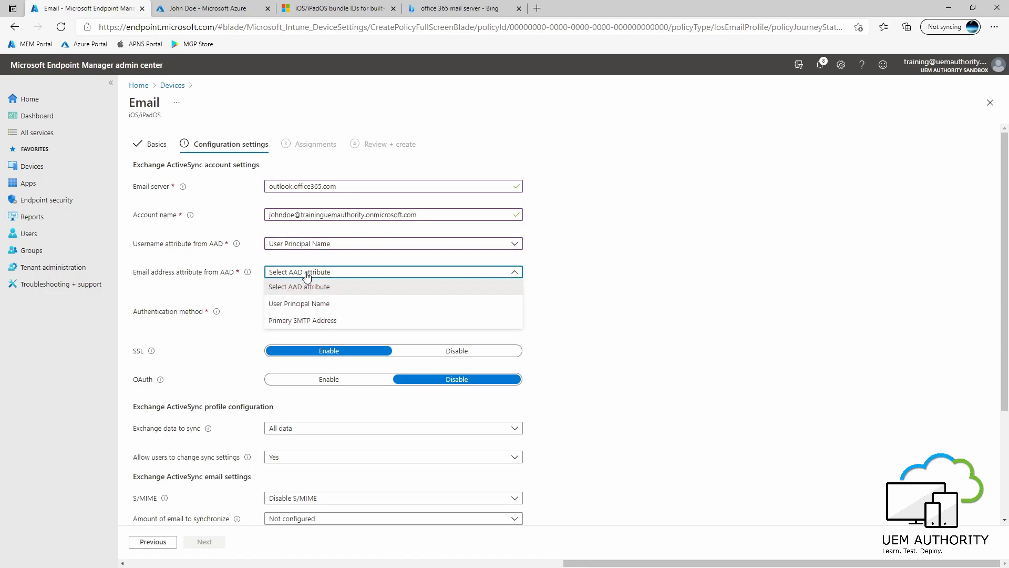
left_click(331, 324)
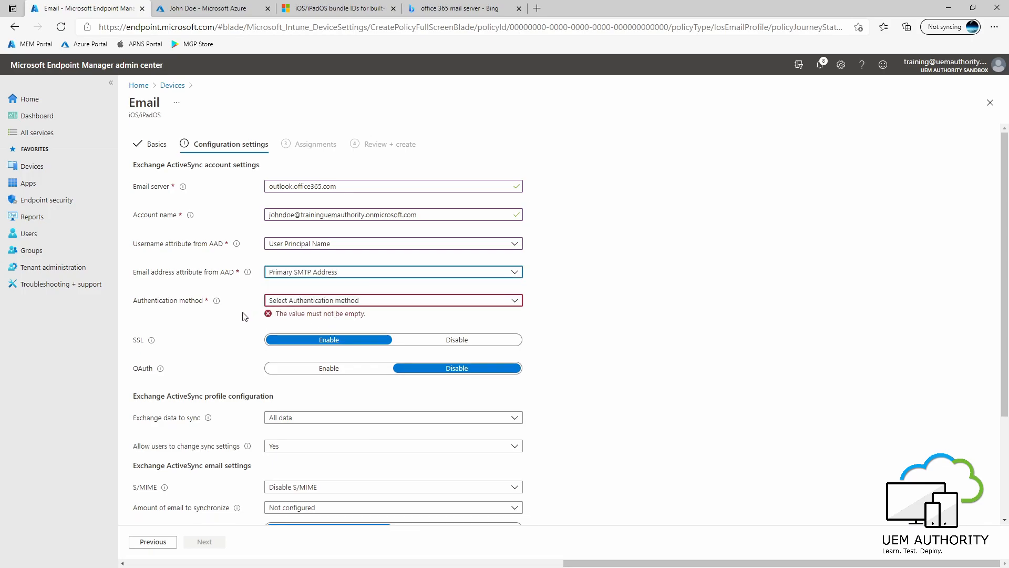
left_click(309, 304)
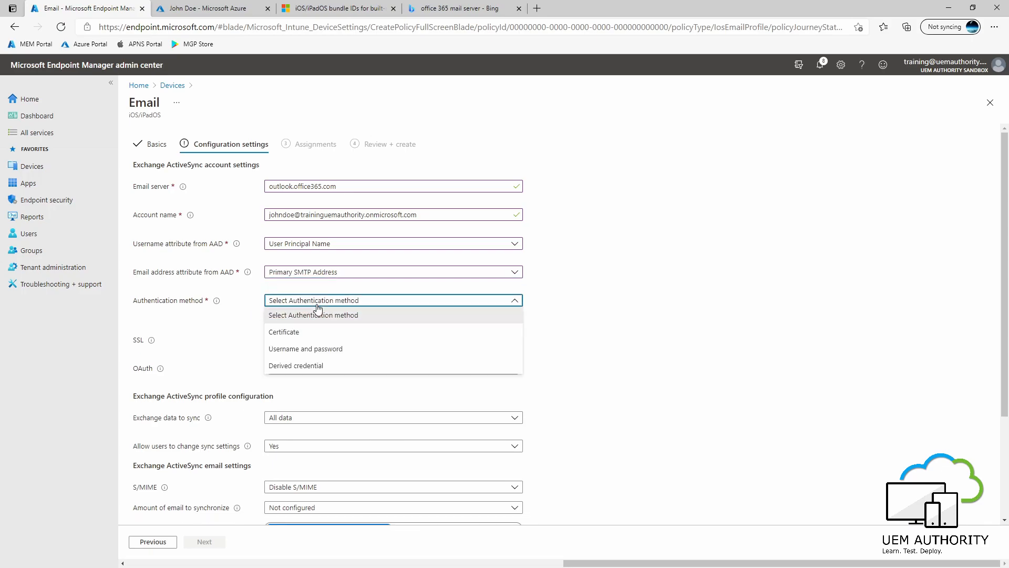
left_click(319, 351)
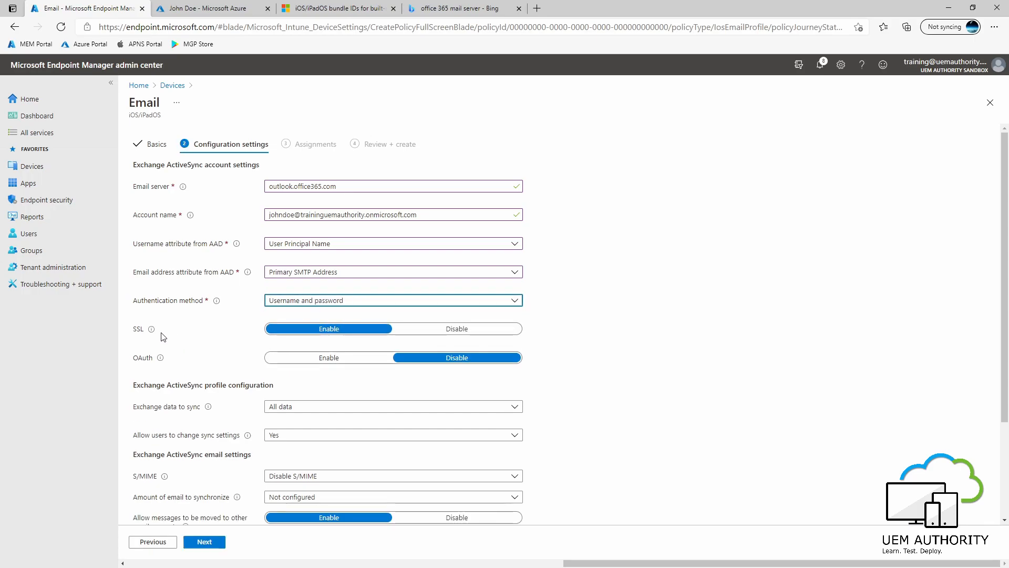
Choose All data as the Exchange data to sync in the ActiveSync profile configuration
mouse_move(146, 335)
scroll(259, 344, "down", 2)
mouse_move(164, 242)
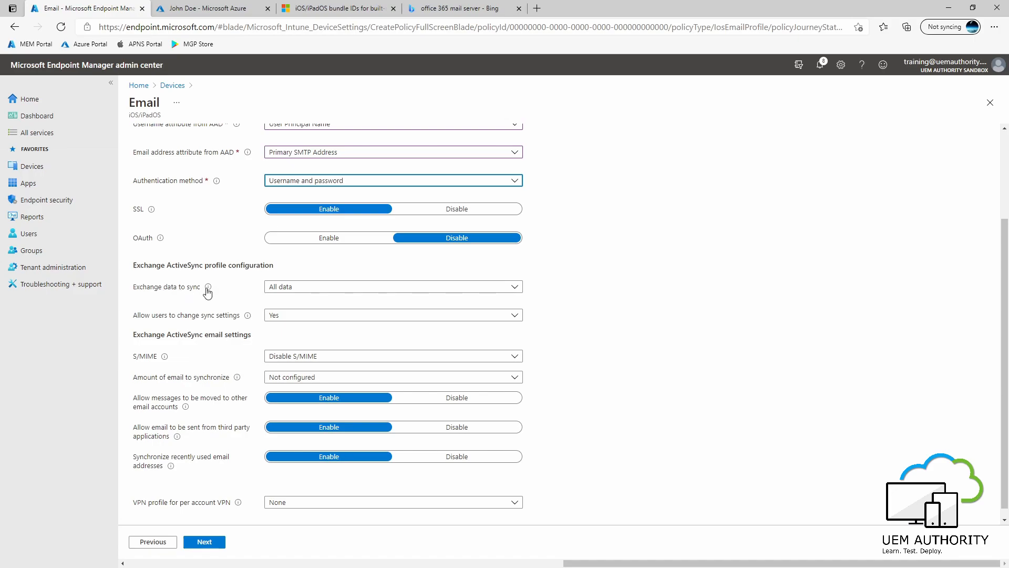
mouse_move(209, 288)
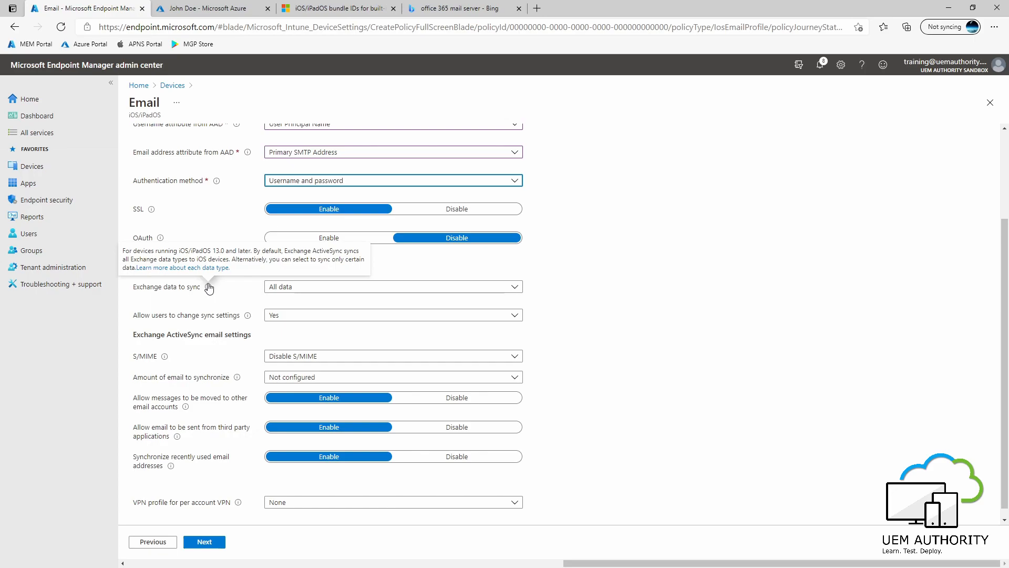
left_click(339, 290)
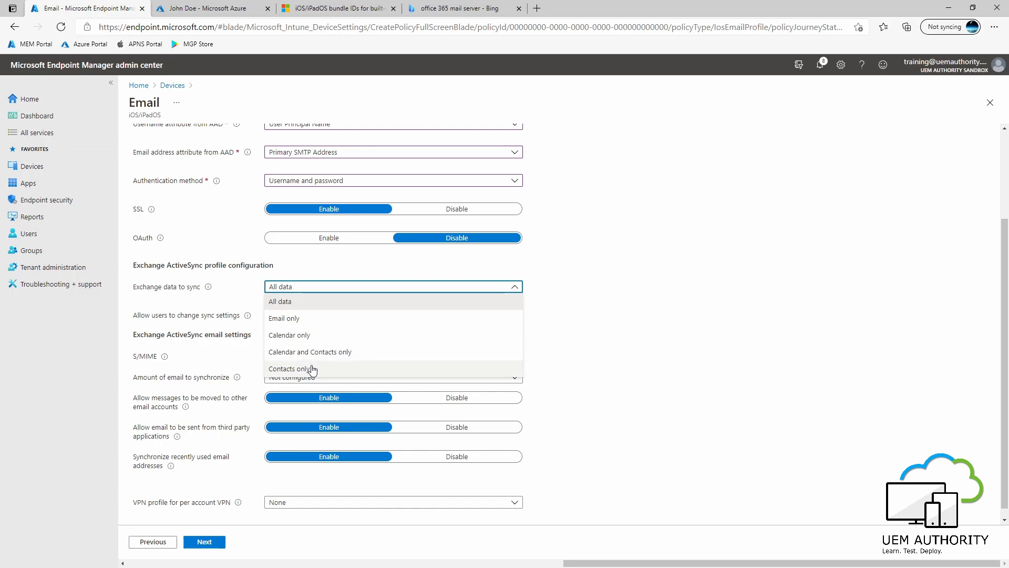
left_click(302, 307)
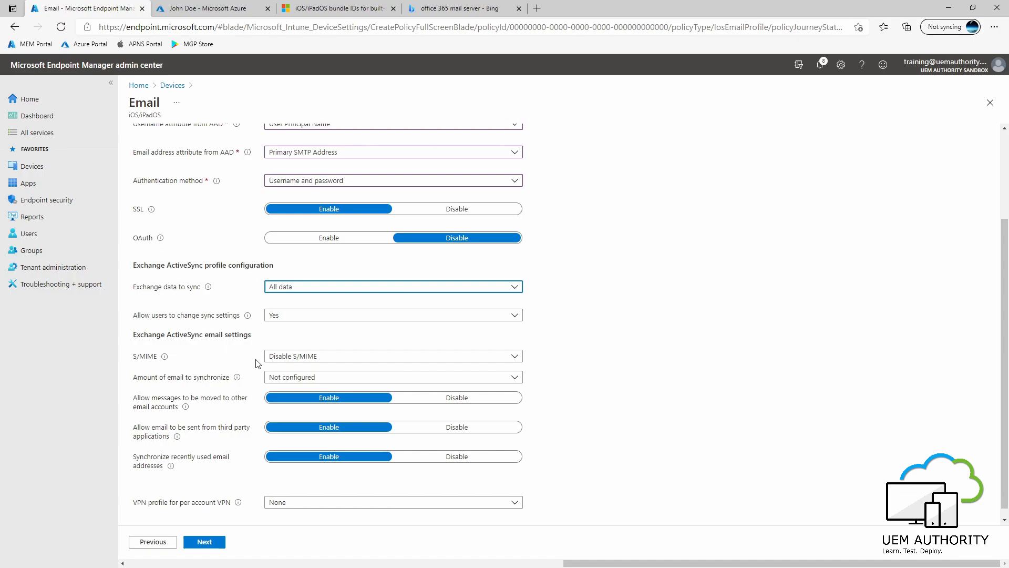
Set the amount of email to synchronize to Unlimited and continue to the profile's assignments
left_click(292, 378)
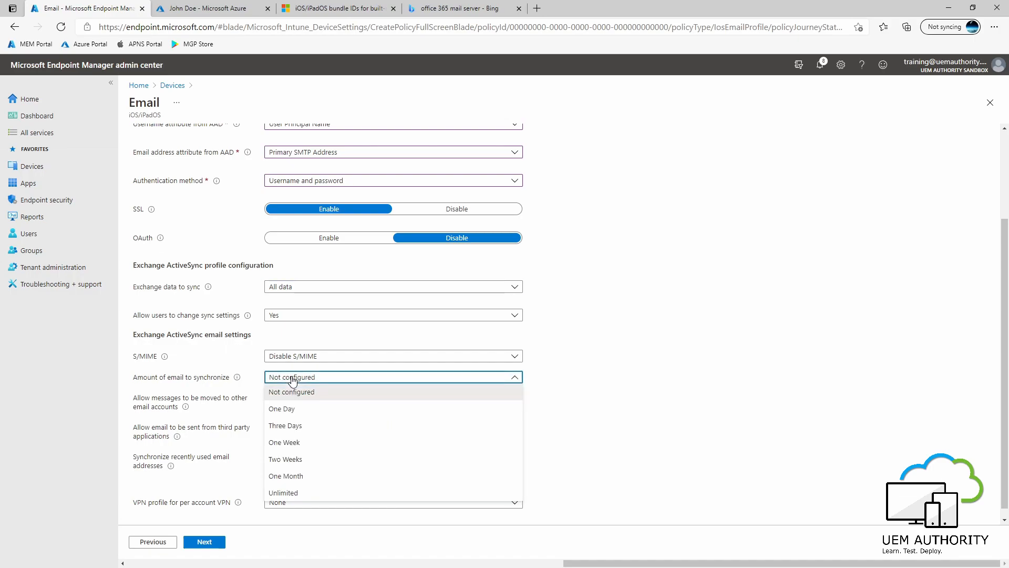
left_click(300, 493)
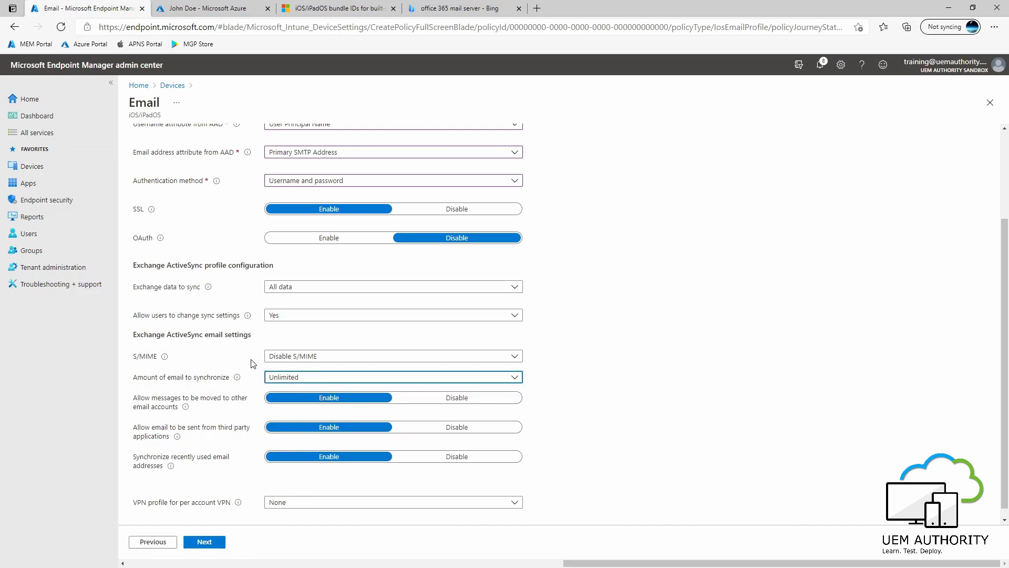
left_click(257, 409)
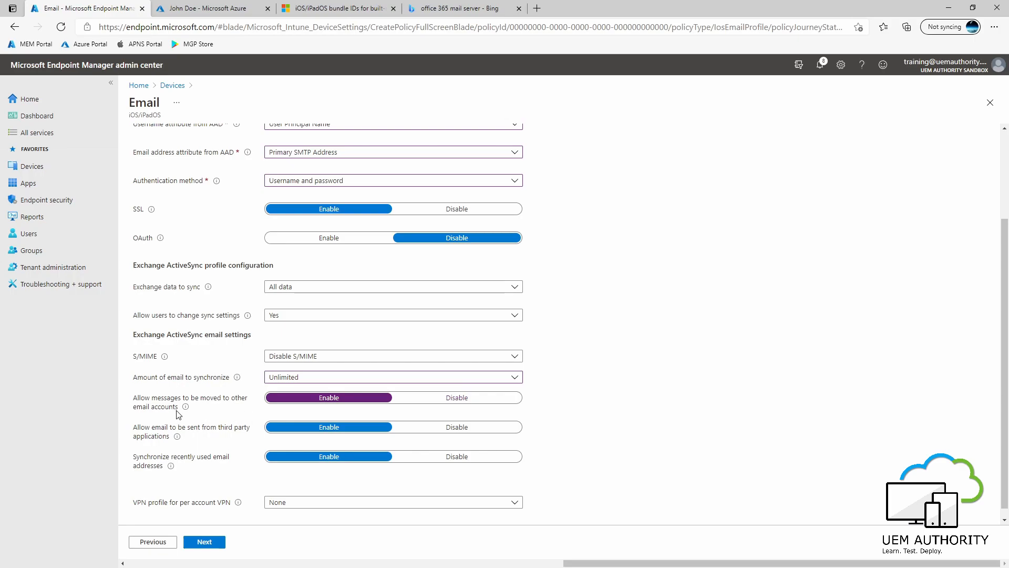
mouse_move(180, 411)
scroll(259, 412, "down", 1)
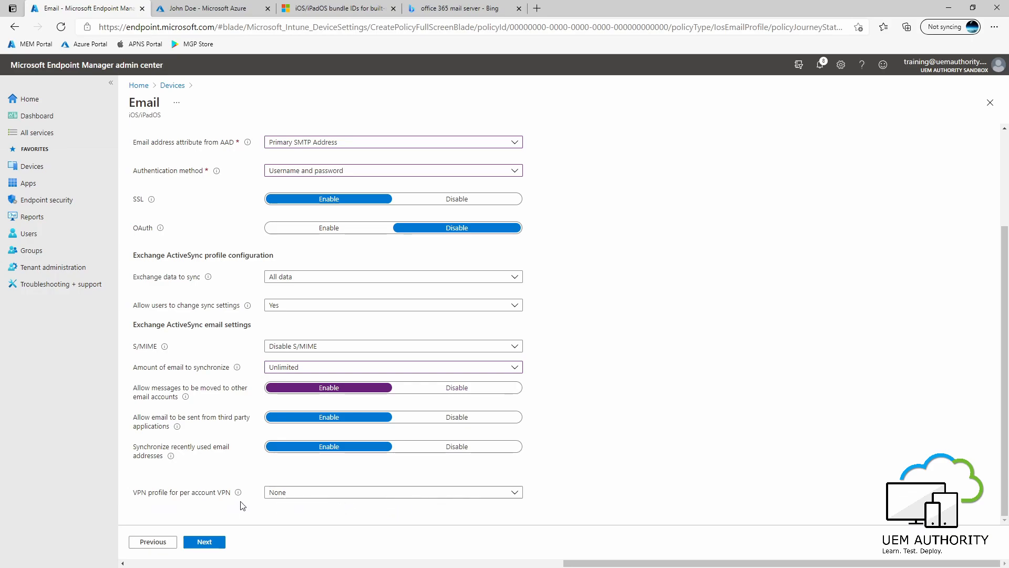
left_click(215, 546)
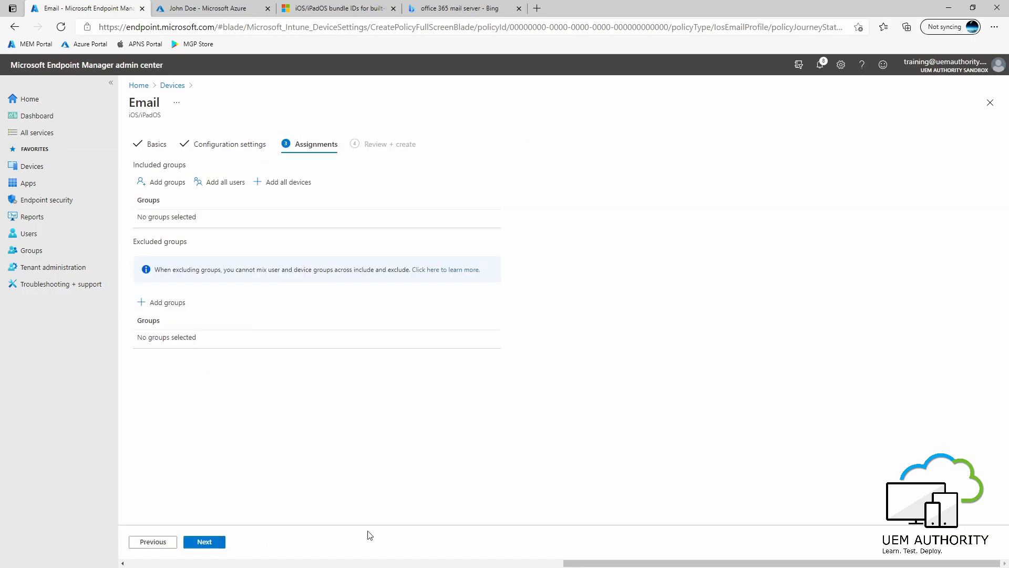
Assign the email profile to the Corporate Devices group and continue to the review
left_click(152, 182)
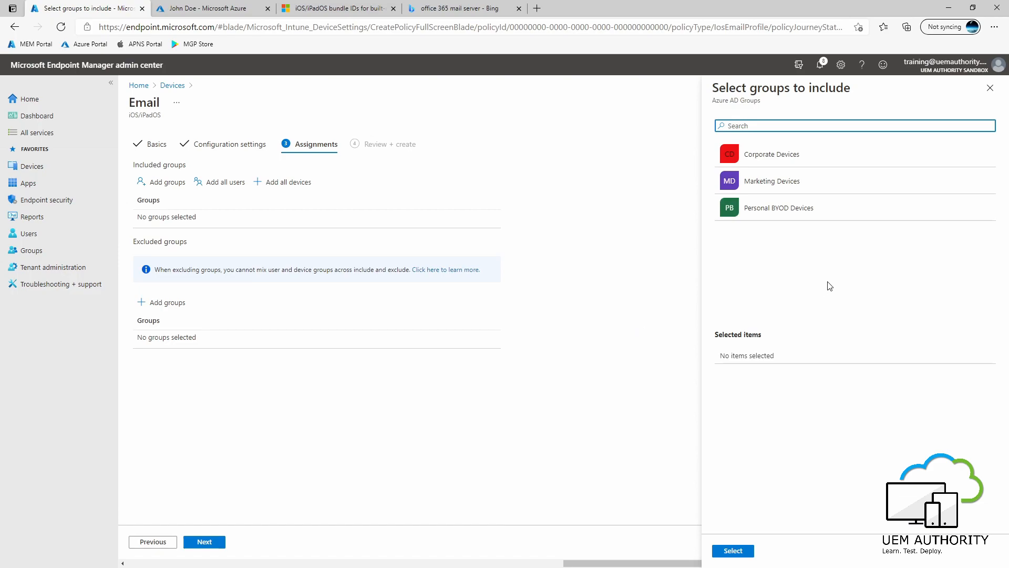
left_click(798, 154)
left_click(724, 550)
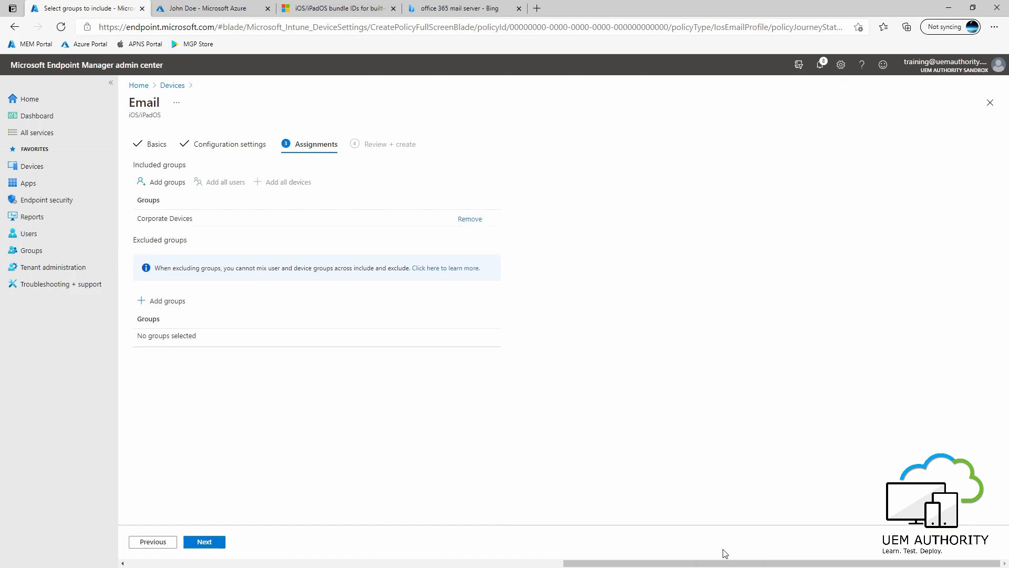
left_click(199, 543)
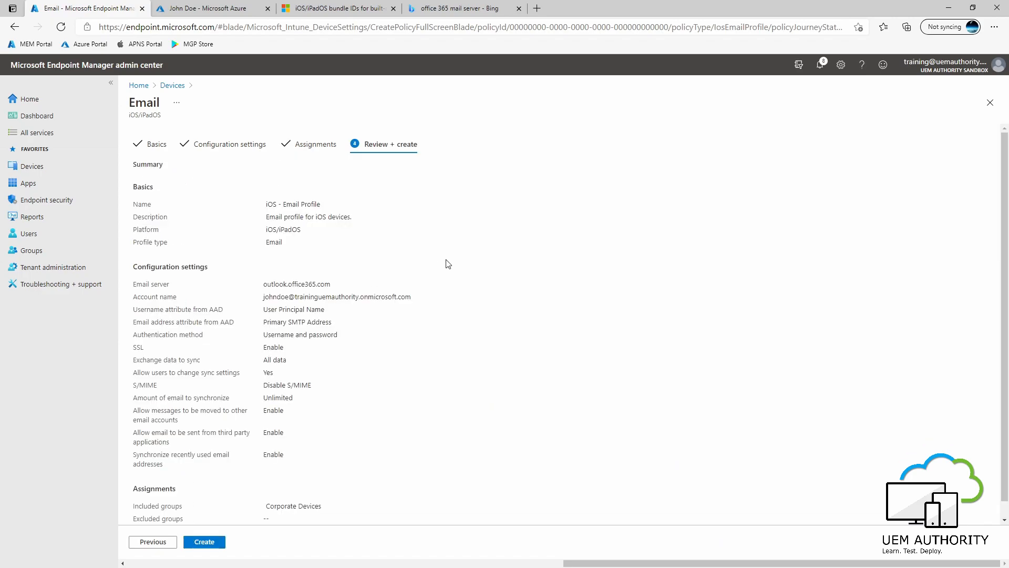
Create the email profile and return to the list of device configuration profiles
scroll(447, 263, "down", 1)
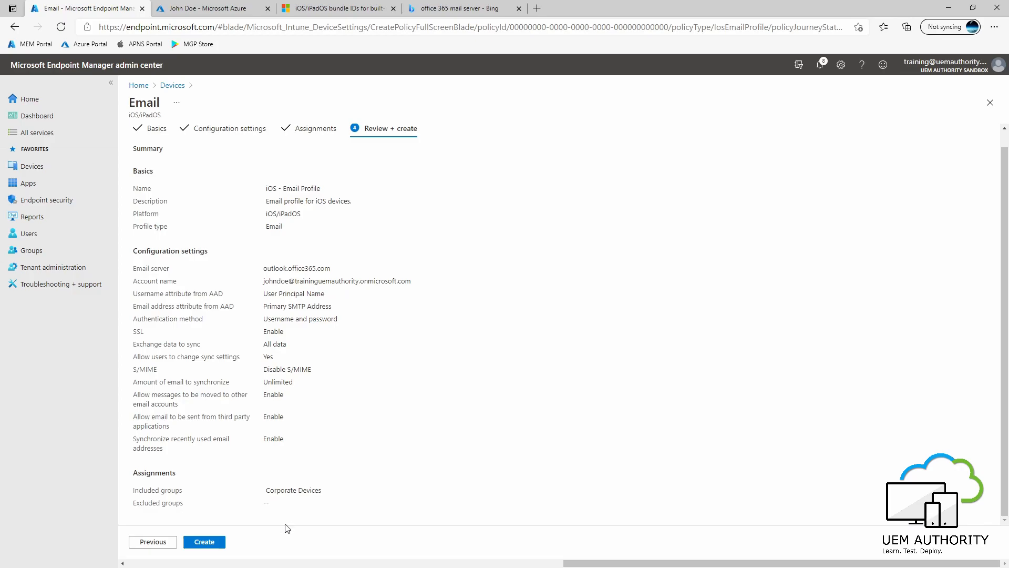
left_click(205, 542)
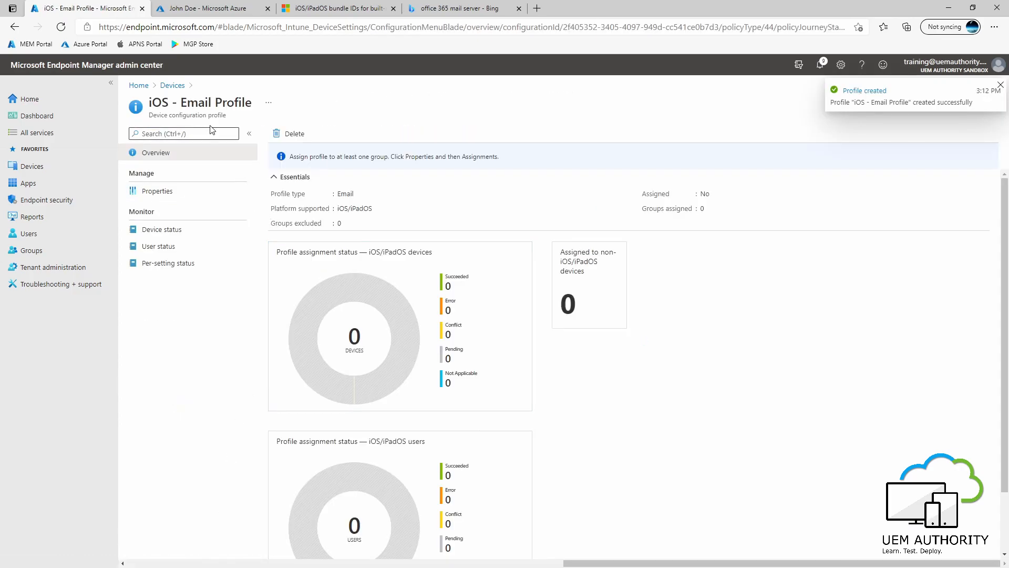
left_click(172, 85)
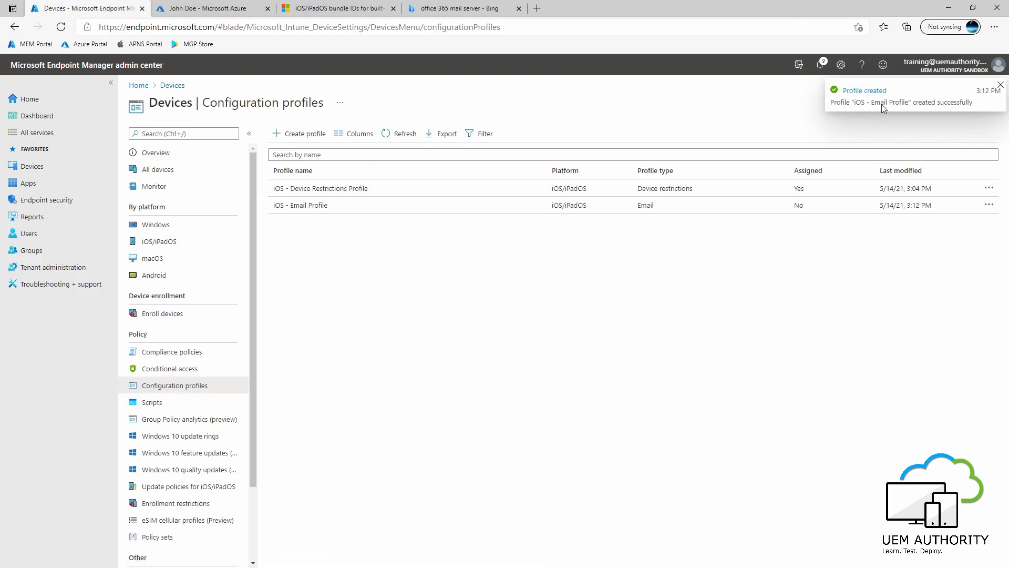